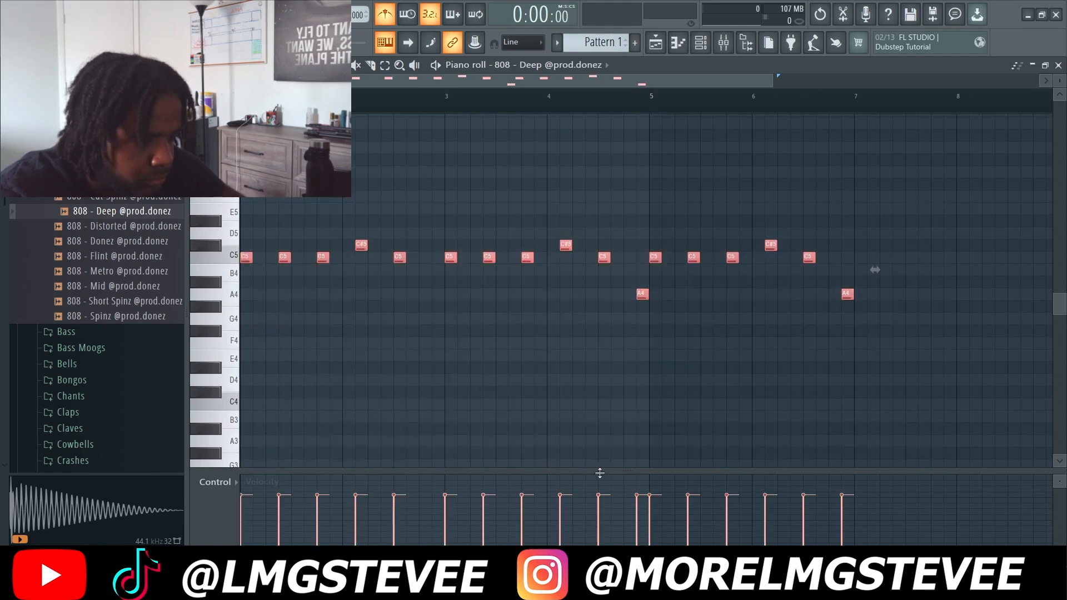
# Step: Raise the velocity of all the 808 - Deep notes to maximum and play the pattern
pyautogui.scroll(5, 616, 384)
pyautogui.scroll(-5, 612, 378)
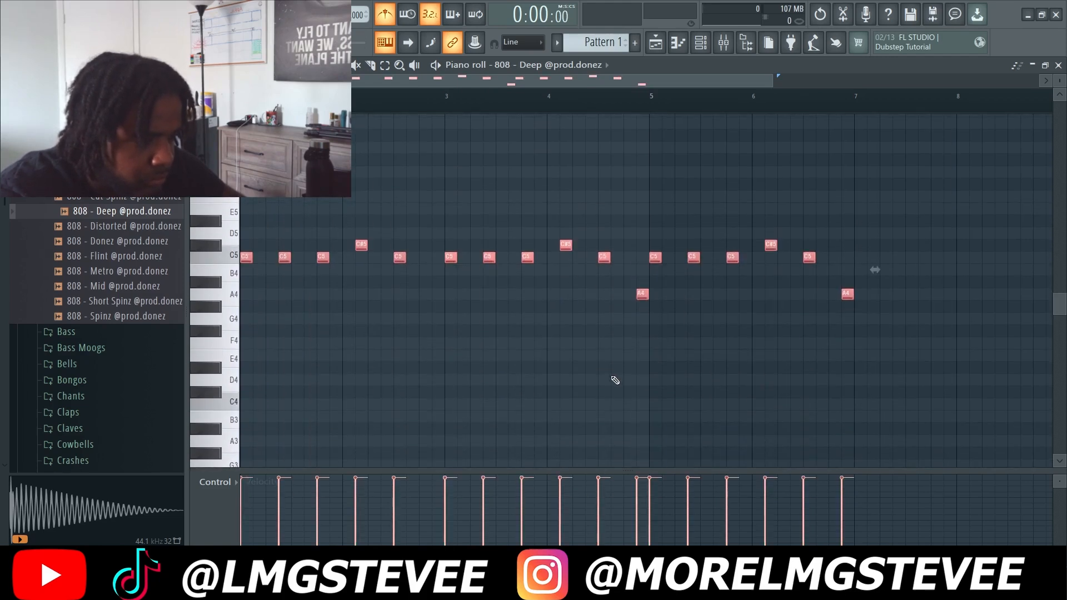
pyautogui.press('space')
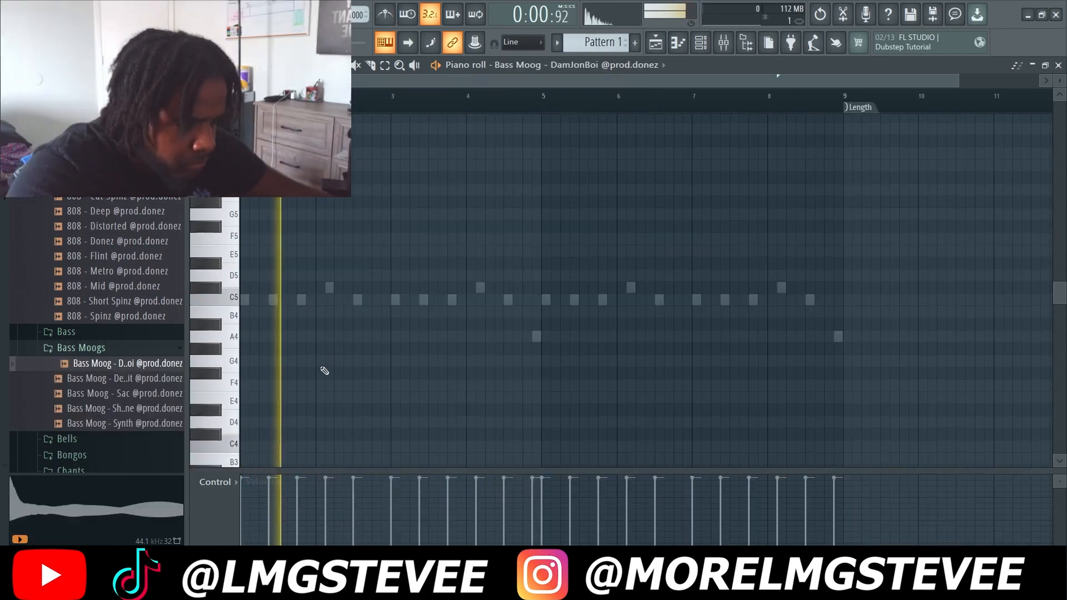
# Step: Write a sustained Bass Moog line of C4 and C#4 notes following the 808 rhythm and duplicate it to fill eight bars
pyautogui.click(316, 361)
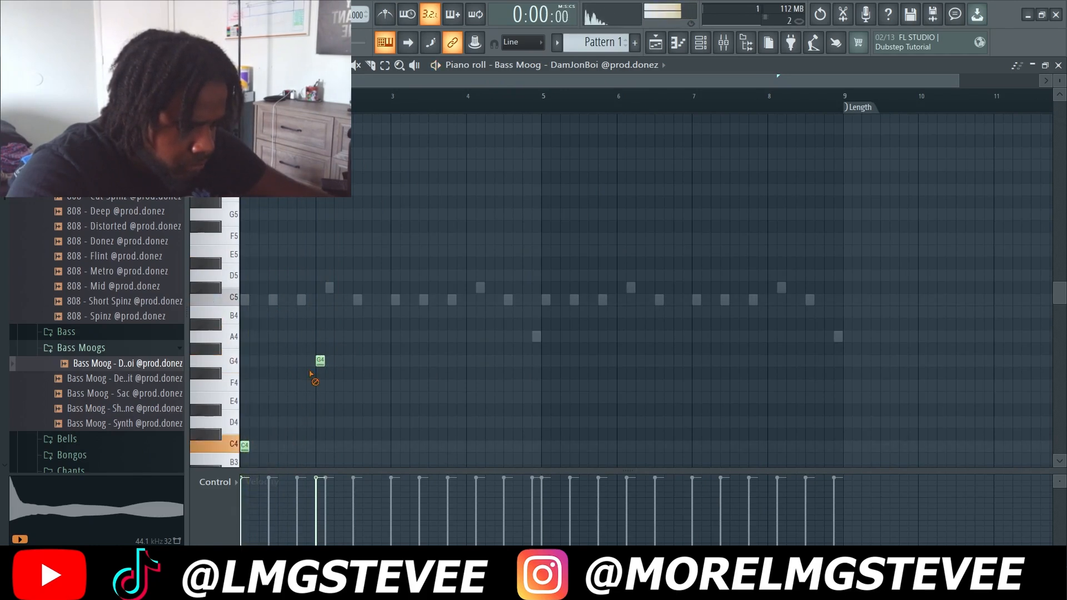
pyautogui.click(273, 447)
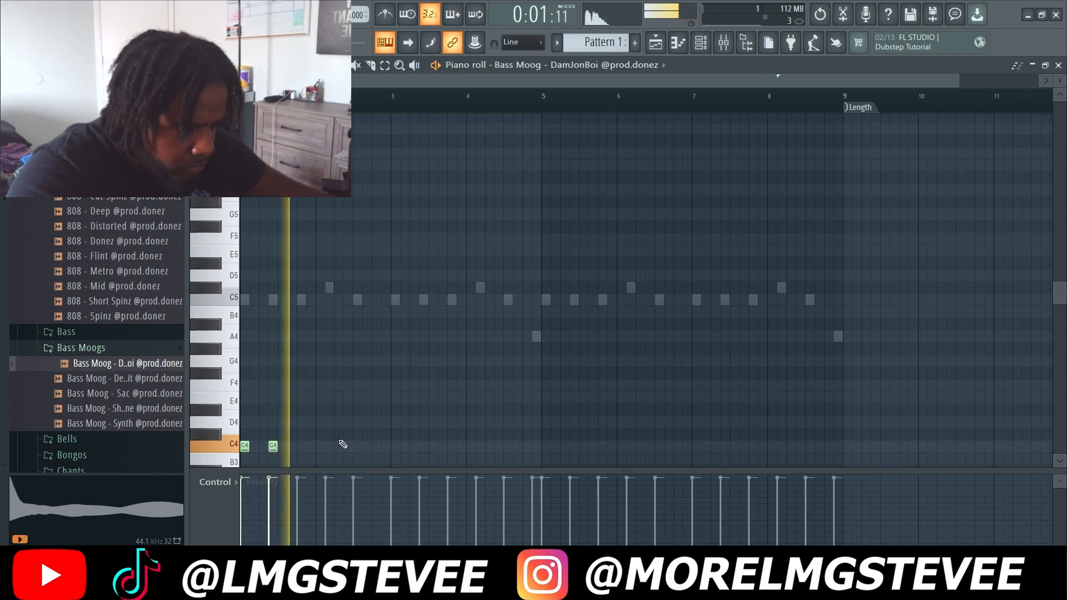
pyautogui.scroll(-2, 373, 449)
pyautogui.press('space')
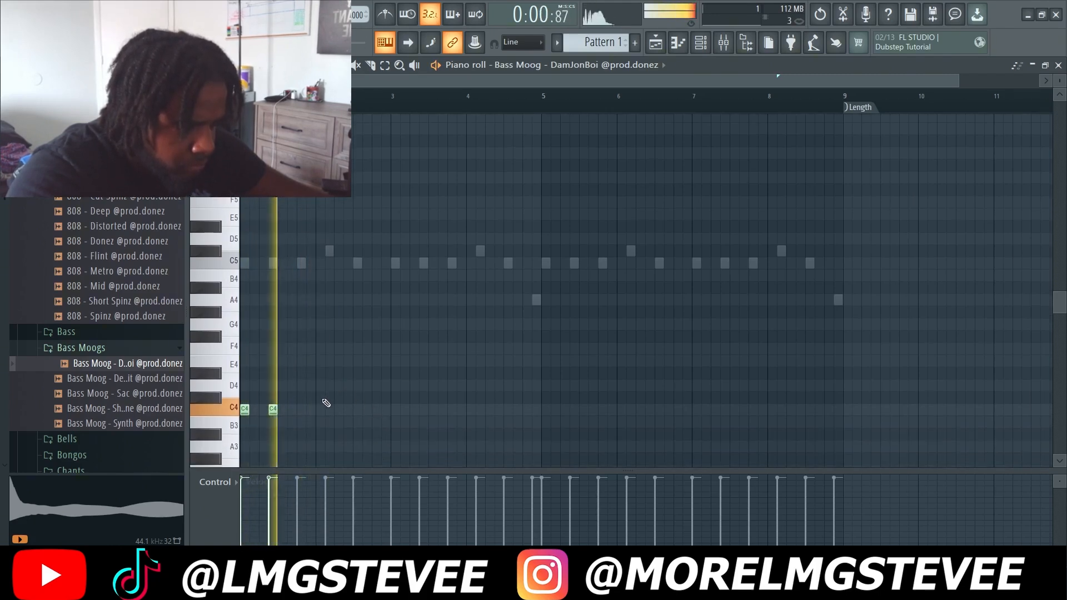
pyautogui.click(324, 398)
pyautogui.click(356, 421)
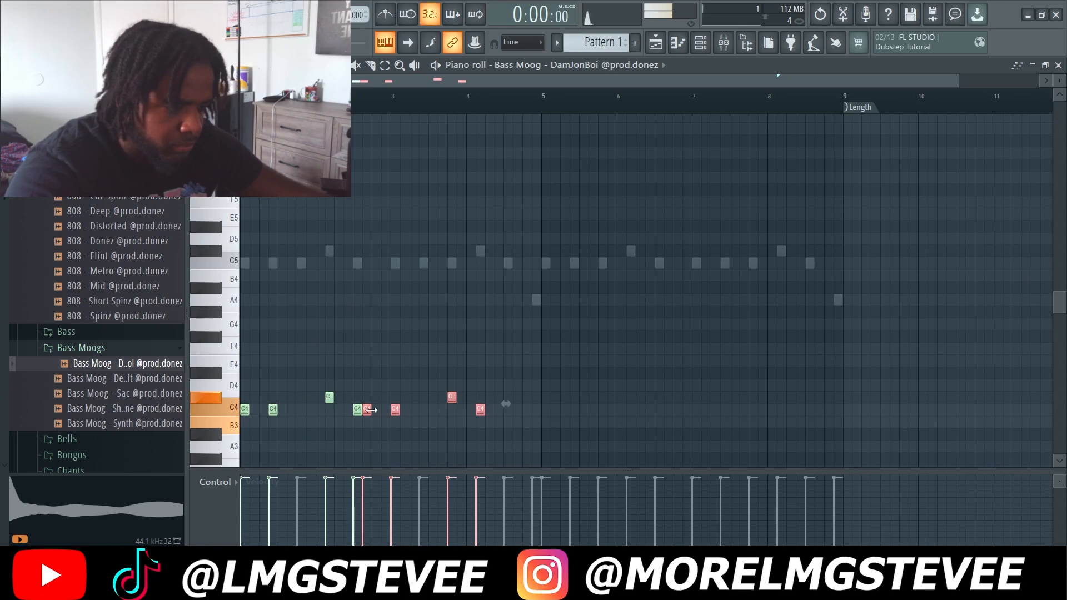
pyautogui.hotkey('ctrl', 'a')
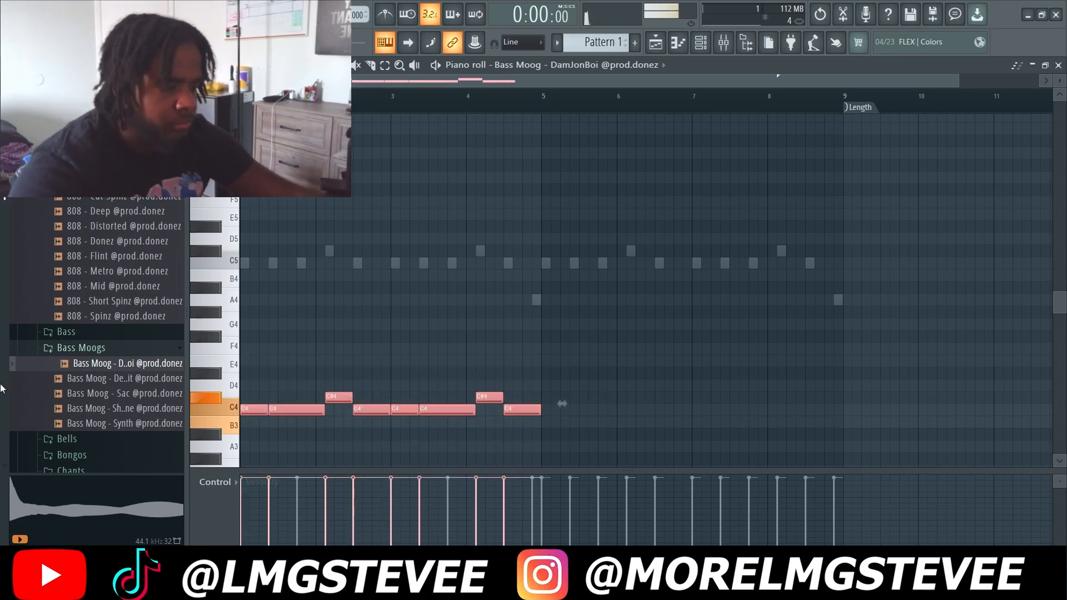
pyautogui.hotkey('ctrl', 'b')
# Step: Set the Bass Moog channel to cut itself and route it to mixer track 2 while the pattern plays
pyautogui.click(701, 42)
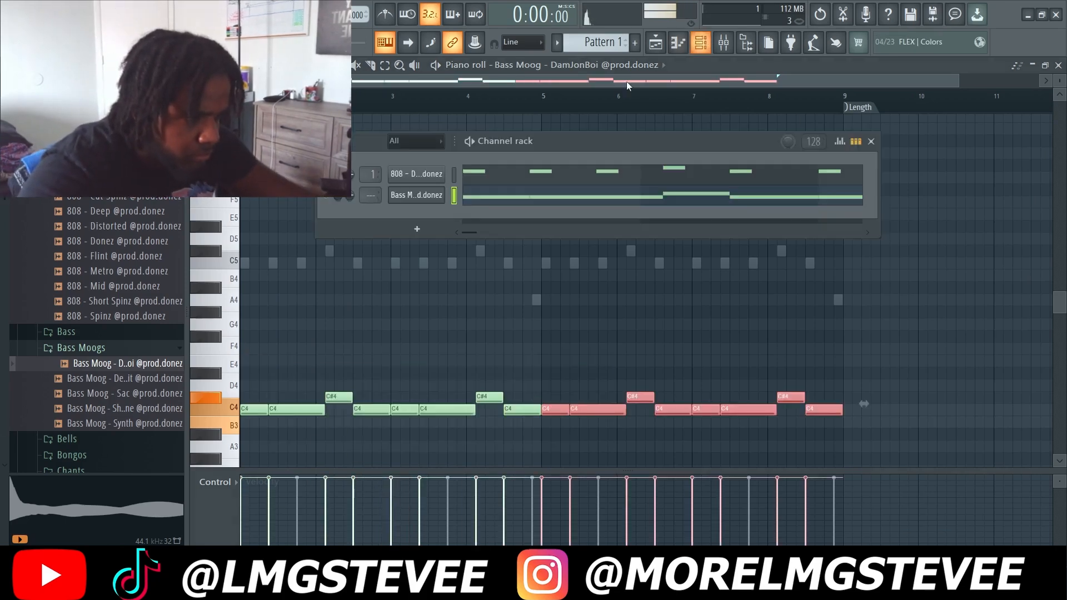
pyautogui.rightClick(433, 196)
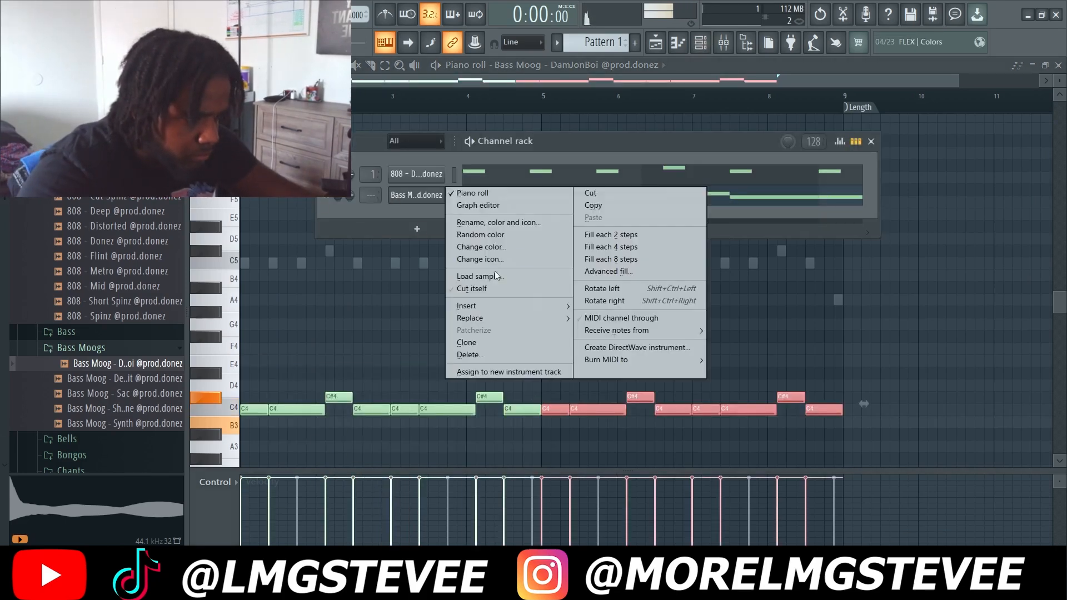
pyautogui.click(531, 291)
pyautogui.press('space')
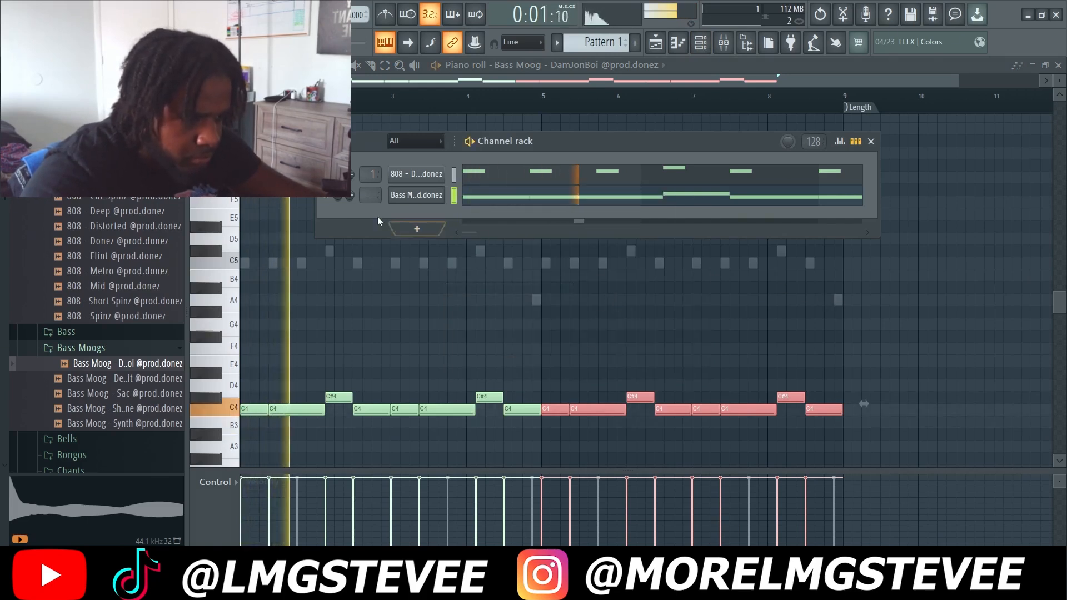
pyautogui.hotkey('ctrl', 'l')
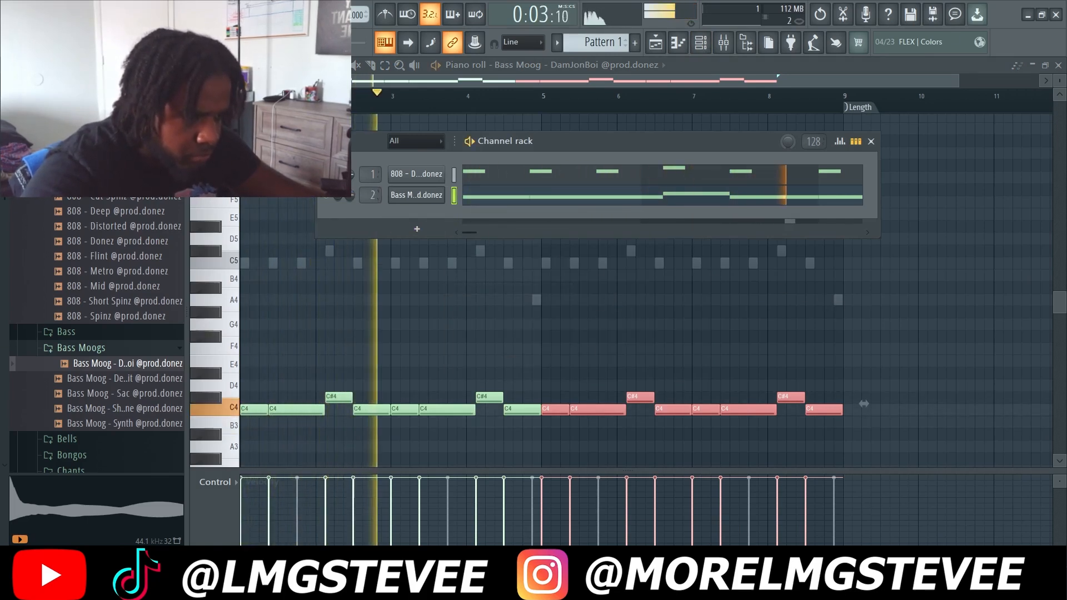
# Step: Audition samples in the HiHats folder and add HiHat - Light as a new channel under the Bass Moog
pyautogui.click(131, 349)
pyautogui.scroll(-6, 131, 341)
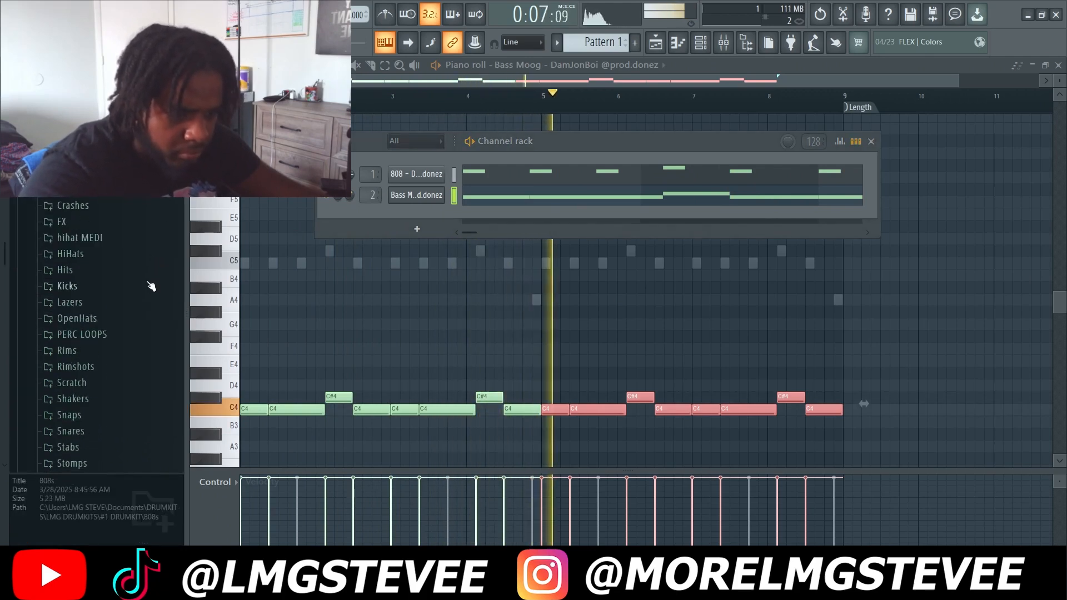
pyautogui.click(153, 255)
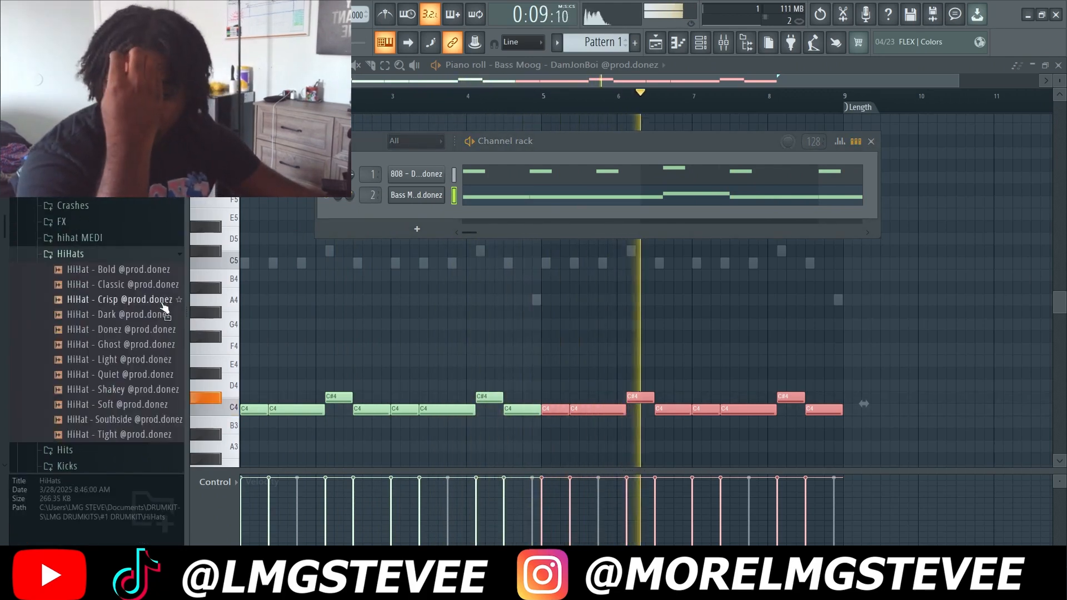
pyautogui.click(163, 303)
pyautogui.moveTo(157, 360); pyautogui.dragTo(456, 199)
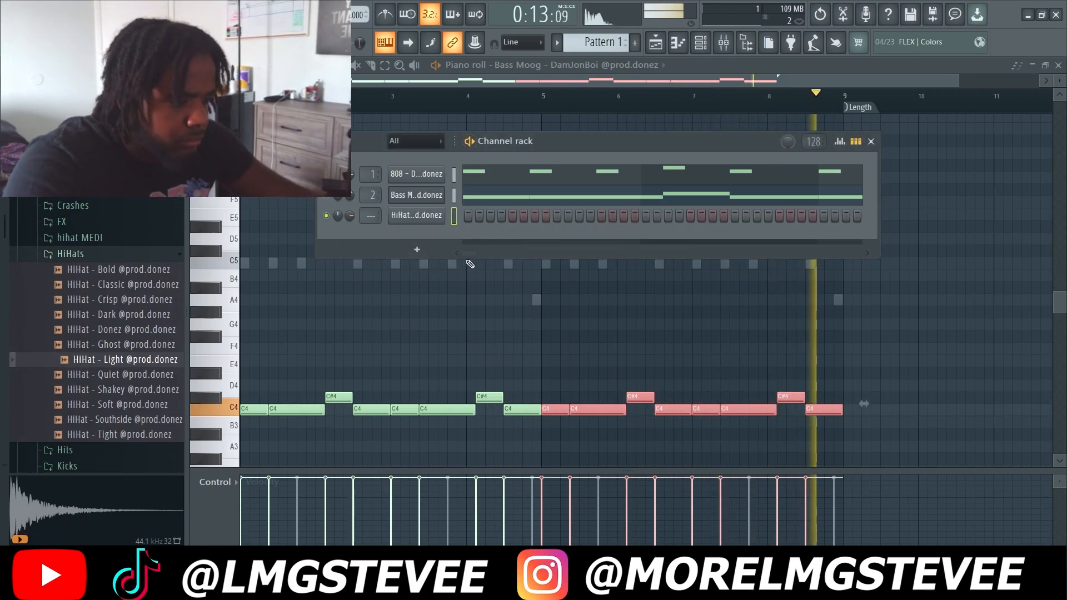
# Step: Program the HiHat - Light channel with hits on steps 1, 3, 5, 7, 25, 27 and 31
pyautogui.click(491, 217)
pyautogui.click(513, 216)
pyautogui.click(544, 216)
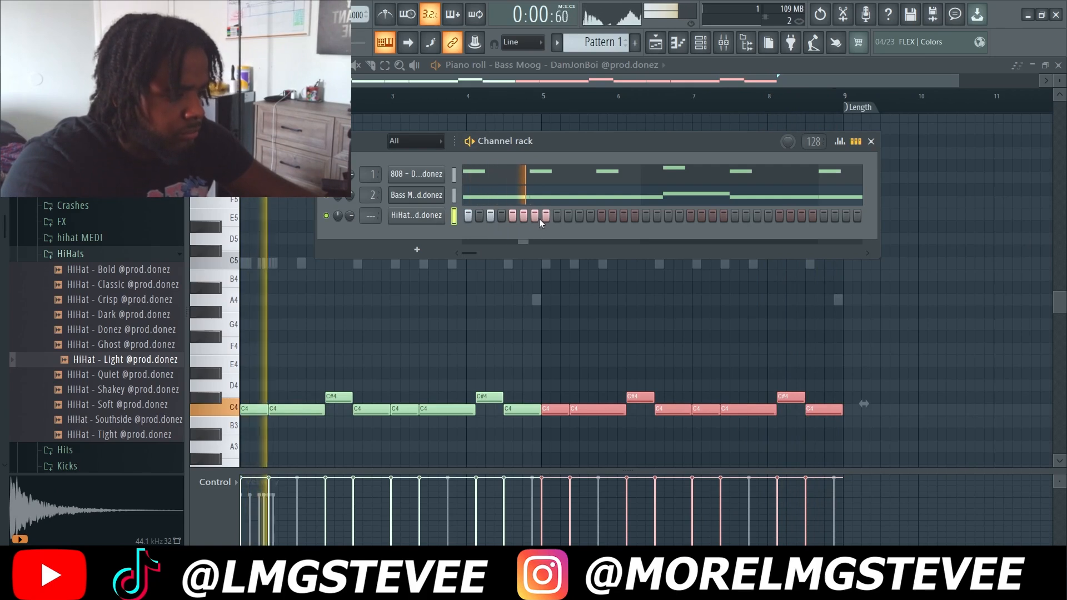
pyautogui.click(535, 217)
pyautogui.click(546, 218)
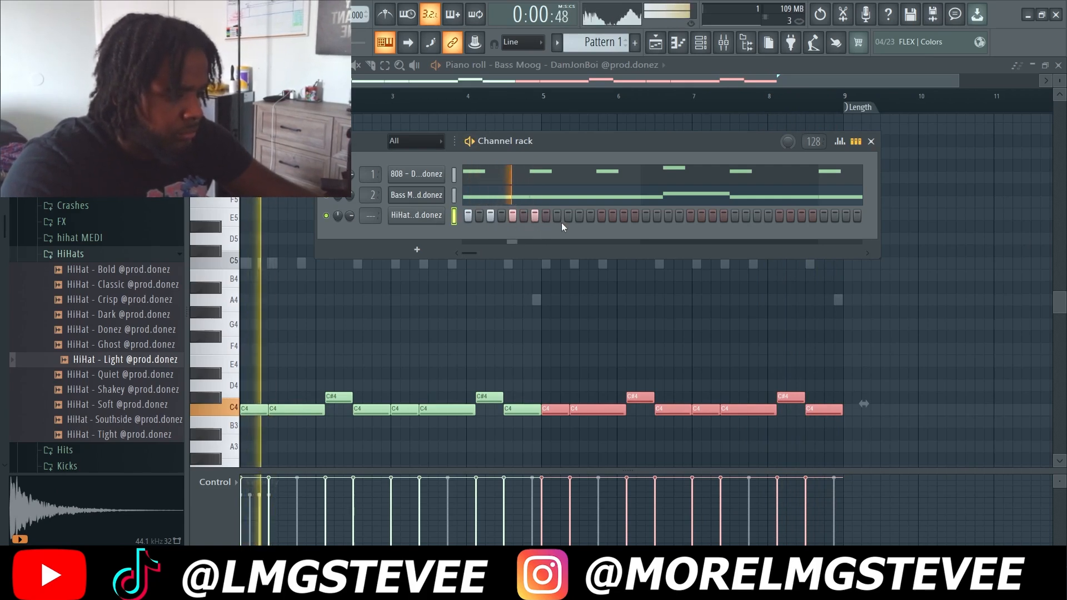
pyautogui.click(690, 217)
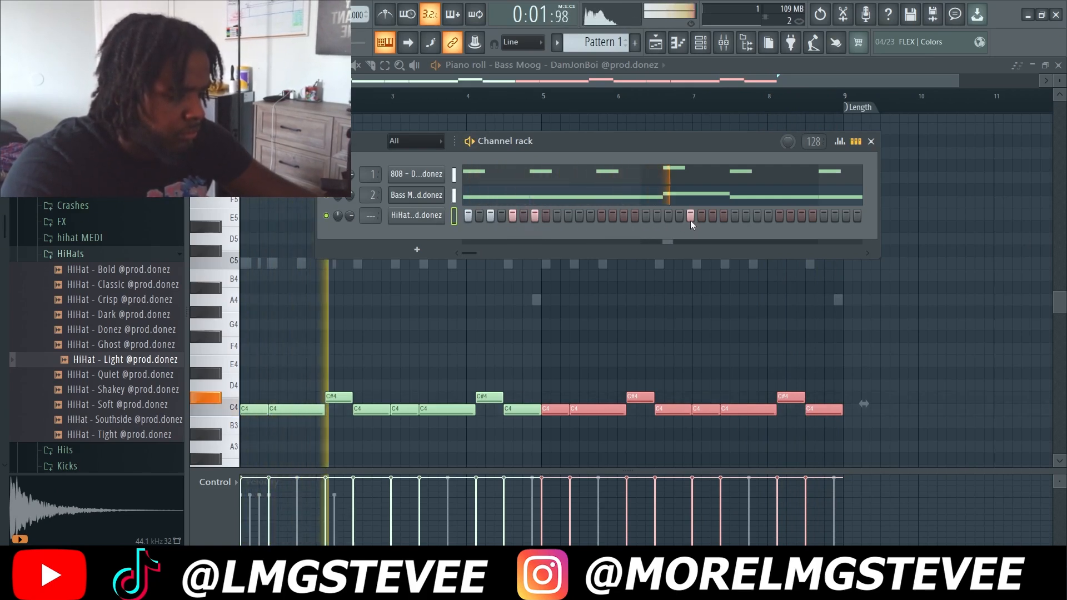
pyautogui.click(734, 217)
pyautogui.click(757, 217)
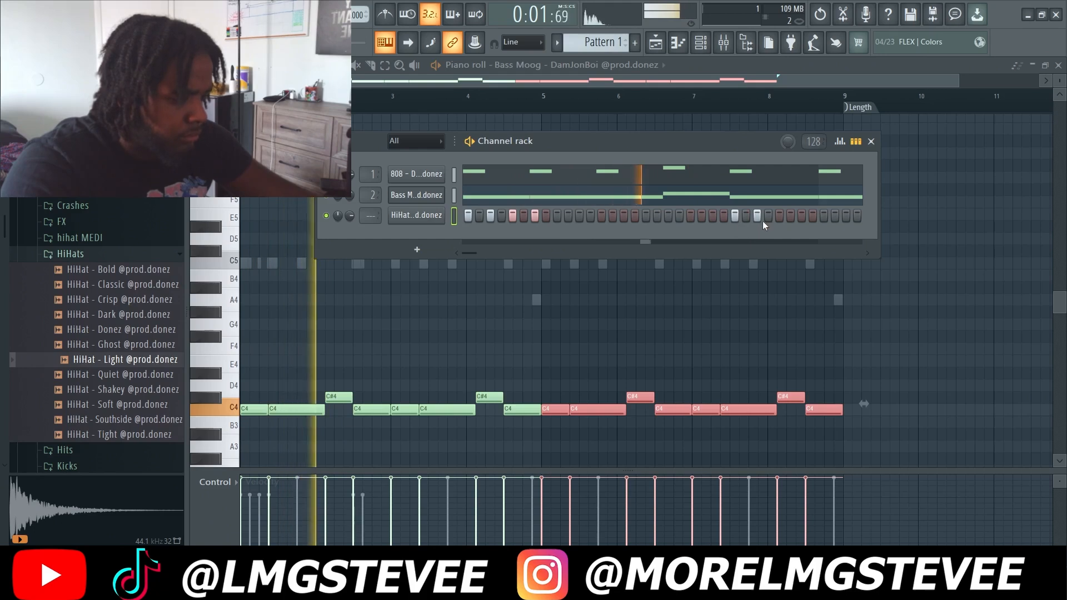
pyautogui.click(801, 217)
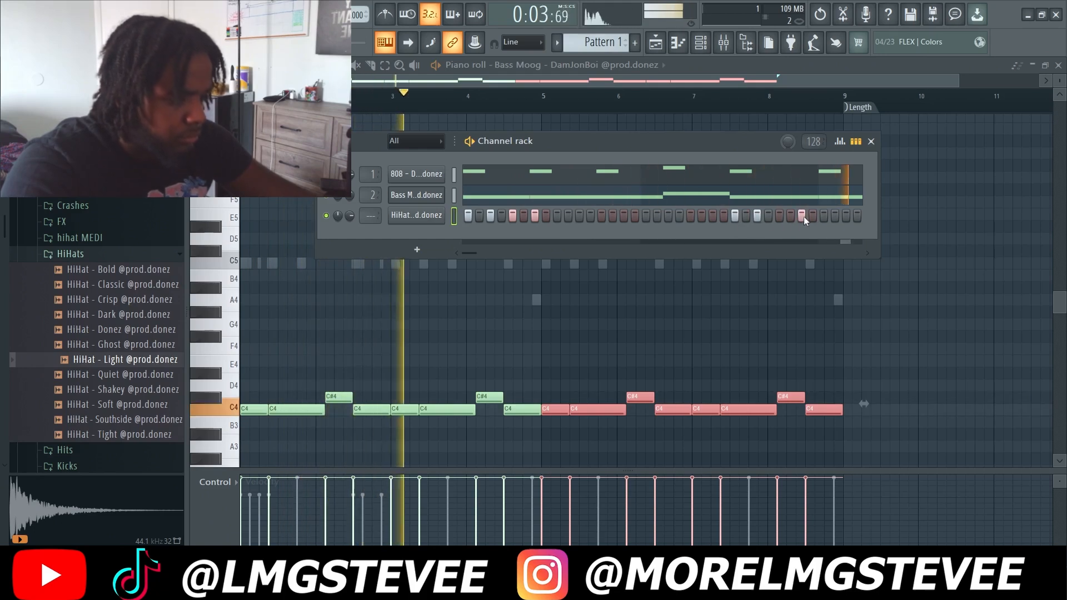
# Step: Open the HiHat - Light notes in the piano roll and extend the hi-hat pattern across all eight bars with slightly lower velocities
pyautogui.press('space')
pyautogui.click(567, 66)
pyautogui.click(520, 148)
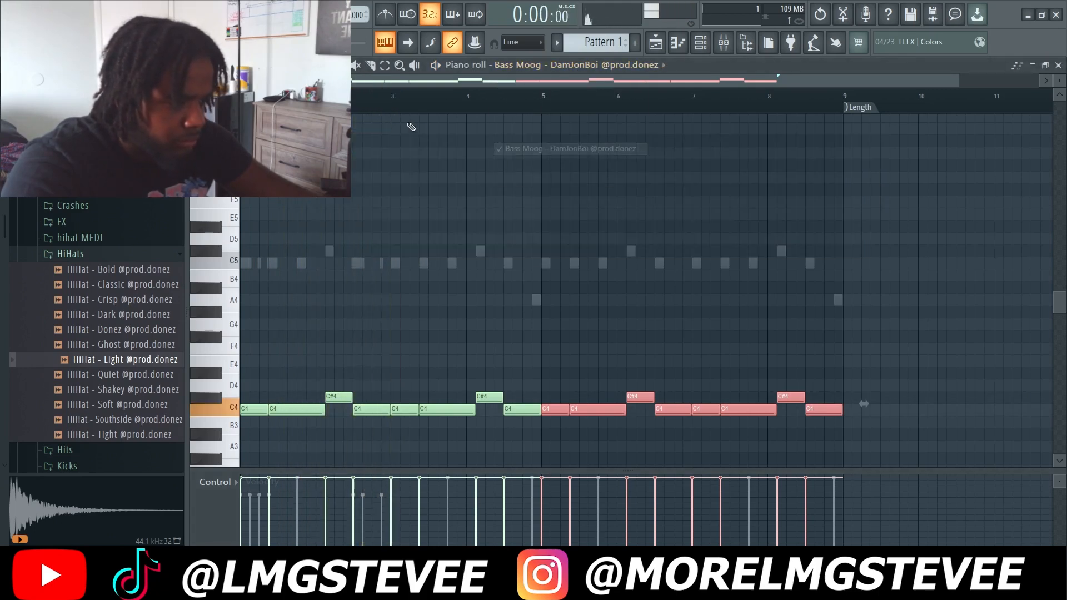
pyautogui.click(542, 65)
pyautogui.click(555, 161)
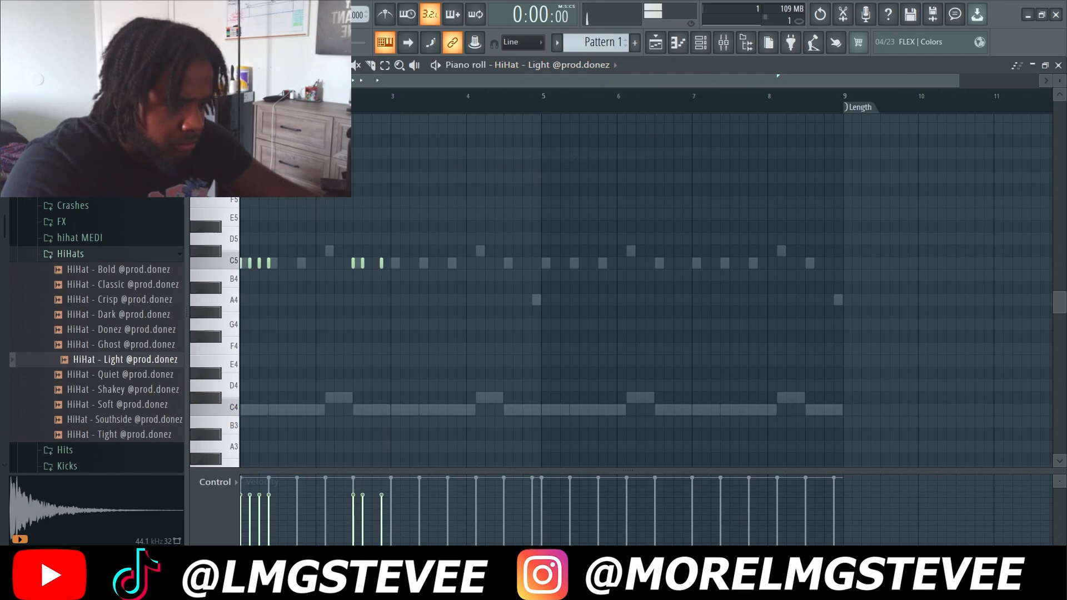
pyautogui.press('space')
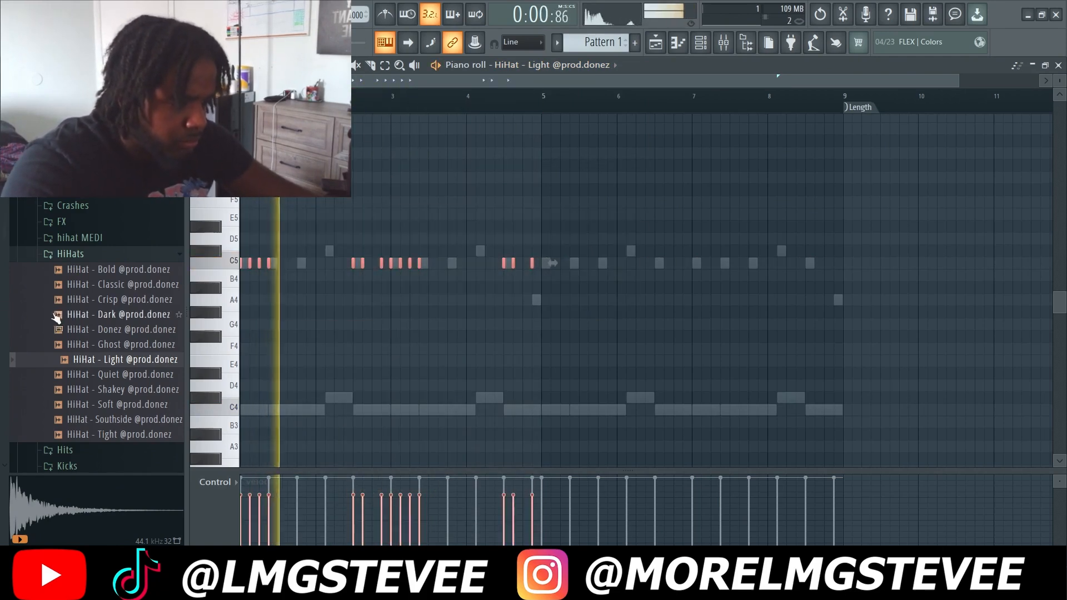
pyautogui.scroll(2, 543, 266)
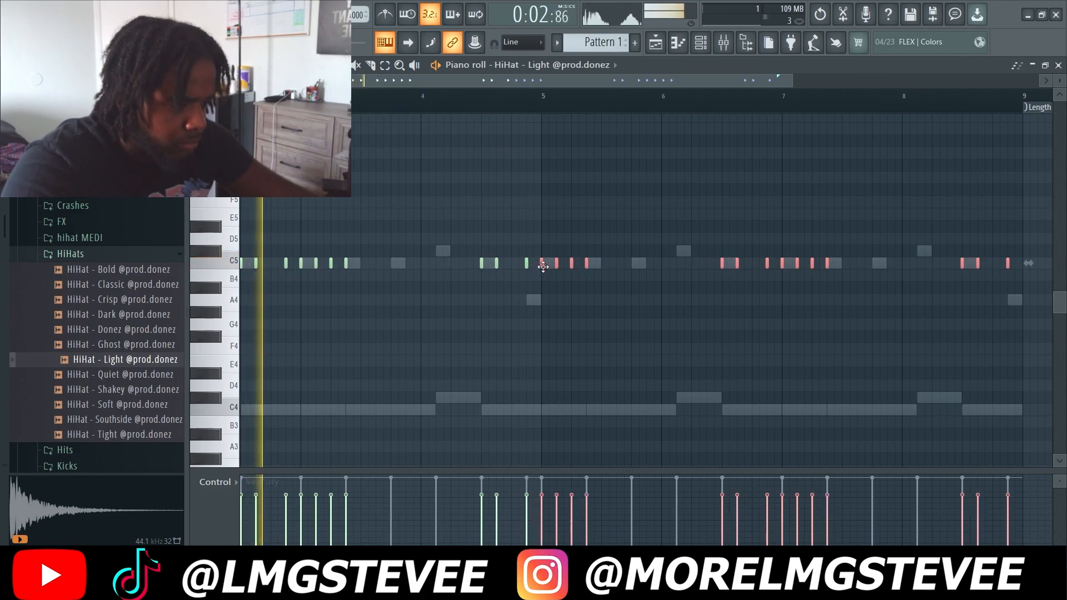
pyautogui.scroll(-3, 551, 308)
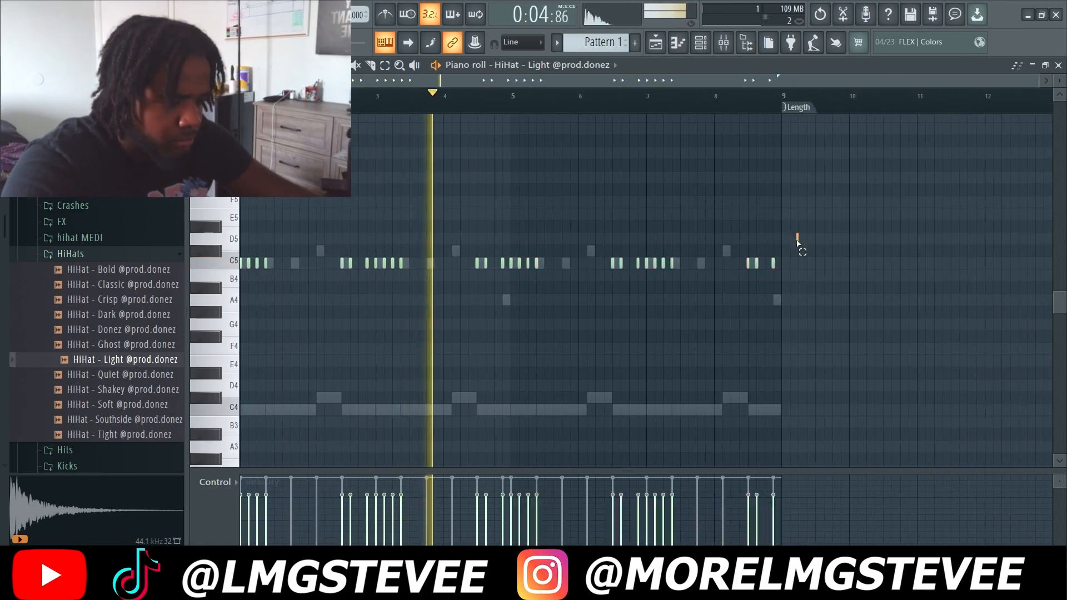
# Step: Browse the drum kit folders for a clap and audition samples such as Clap - Close and Clap - Shard
pyautogui.click(103, 253)
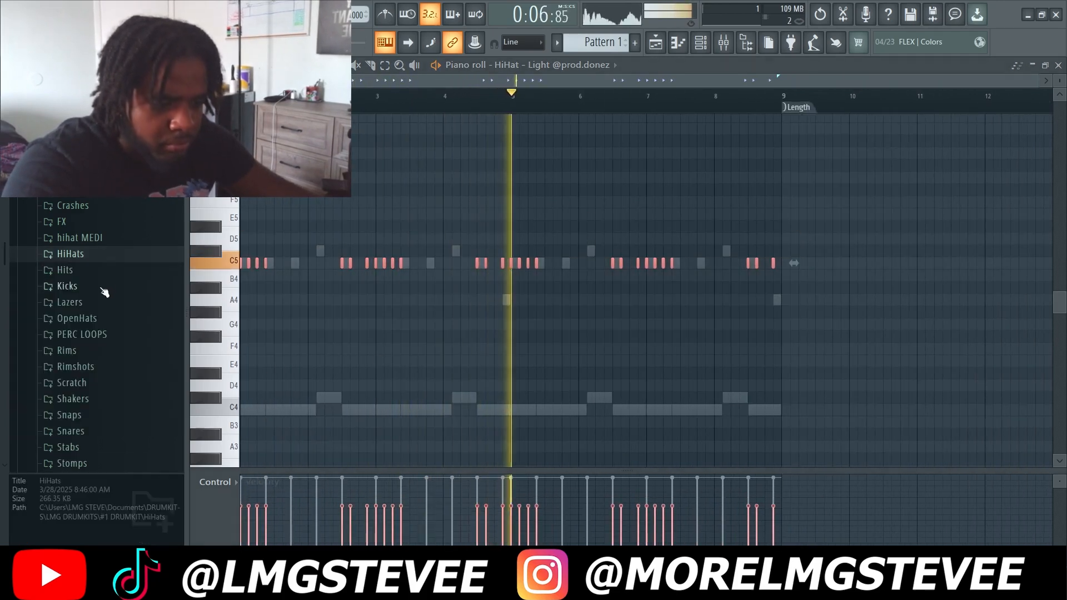
pyautogui.click(134, 303)
pyautogui.click(137, 304)
pyautogui.scroll(-2, 139, 303)
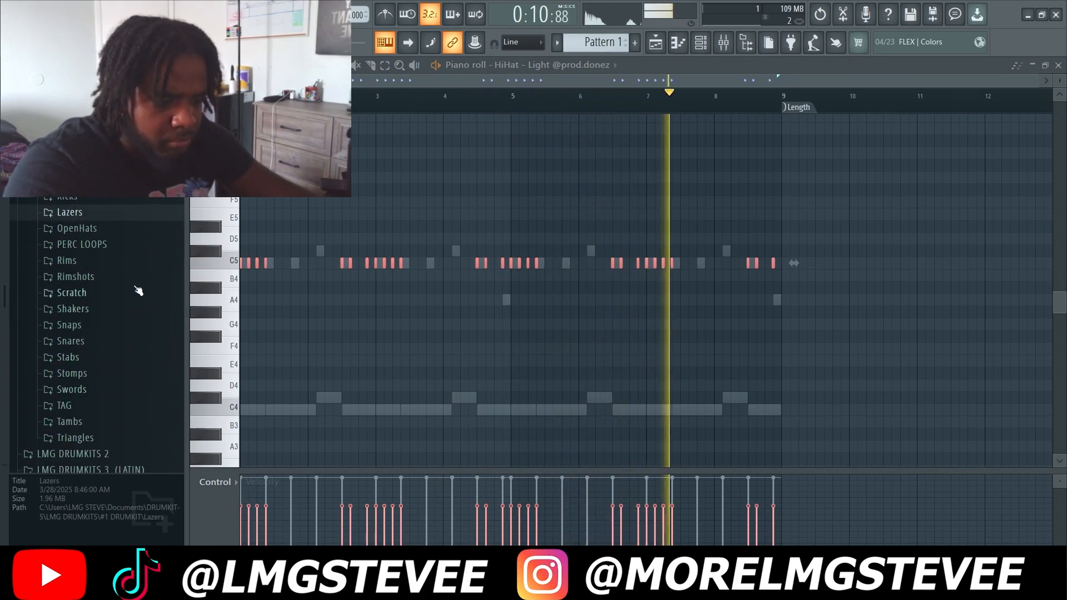
pyautogui.scroll(5, 136, 263)
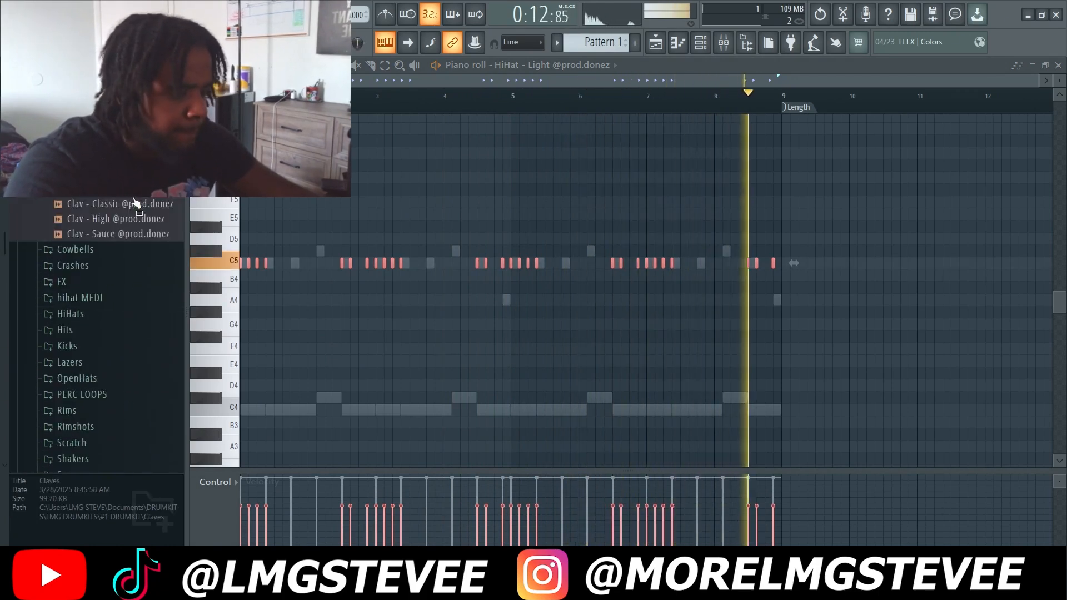
pyautogui.click(136, 204)
pyautogui.click(136, 173)
pyautogui.click(137, 158)
pyautogui.click(135, 206)
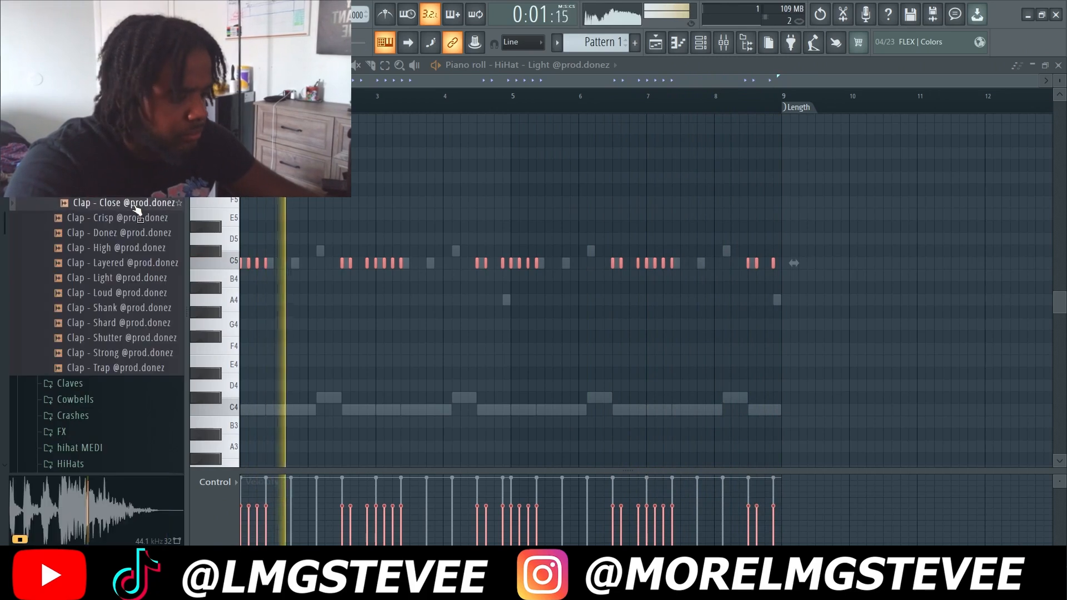
pyautogui.click(136, 323)
# Step: Audition the remaining claps and add Clap - Trap as a new channel below the hi-hat
pyautogui.press('F6')
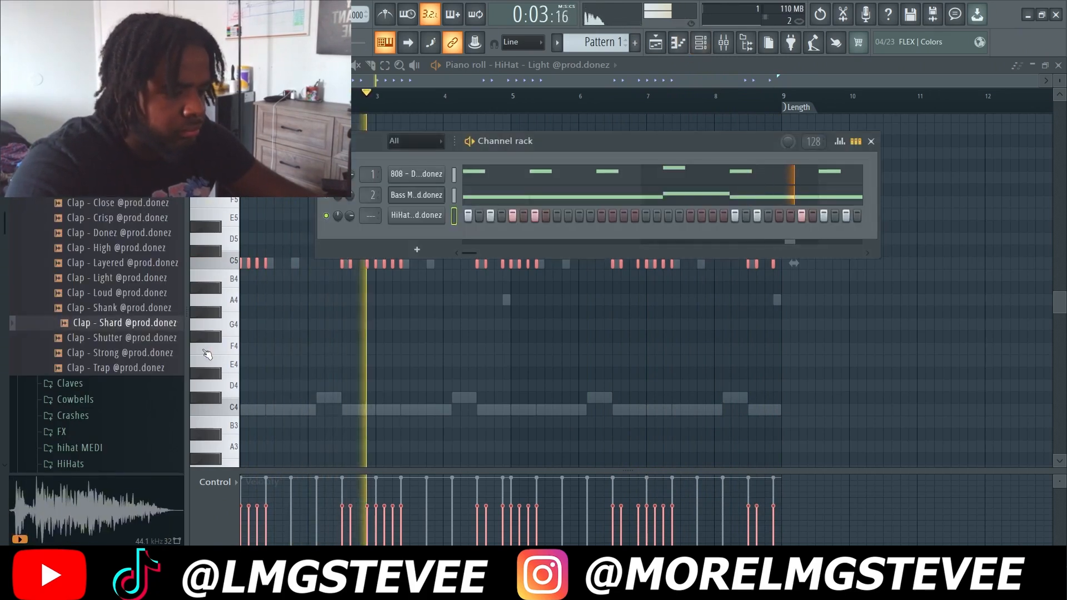
pyautogui.click(155, 353)
pyautogui.click(155, 368)
pyautogui.moveTo(155, 368); pyautogui.dragTo(423, 236)
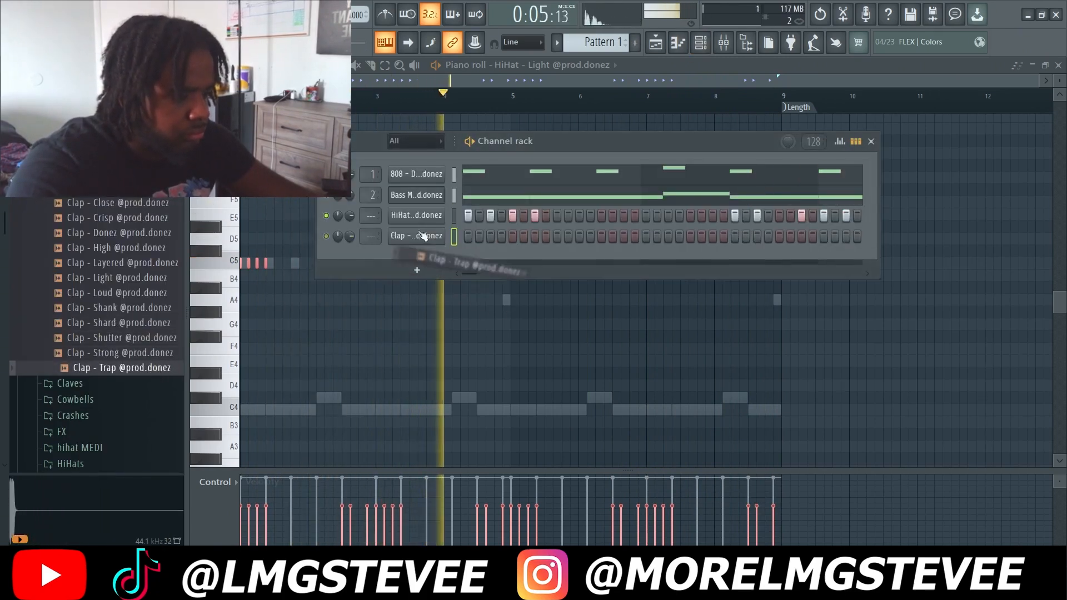
# Step: Play the pattern and place a Clap - Trap hit on step 9
pyautogui.click(502, 319)
pyautogui.click(700, 43)
pyautogui.press('space')
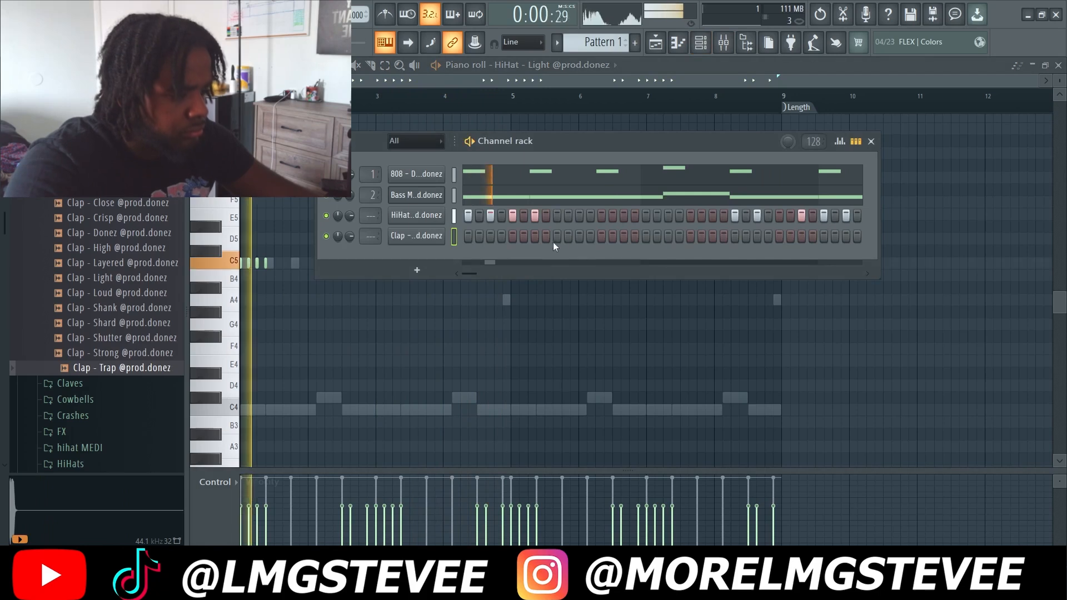
pyautogui.click(556, 238)
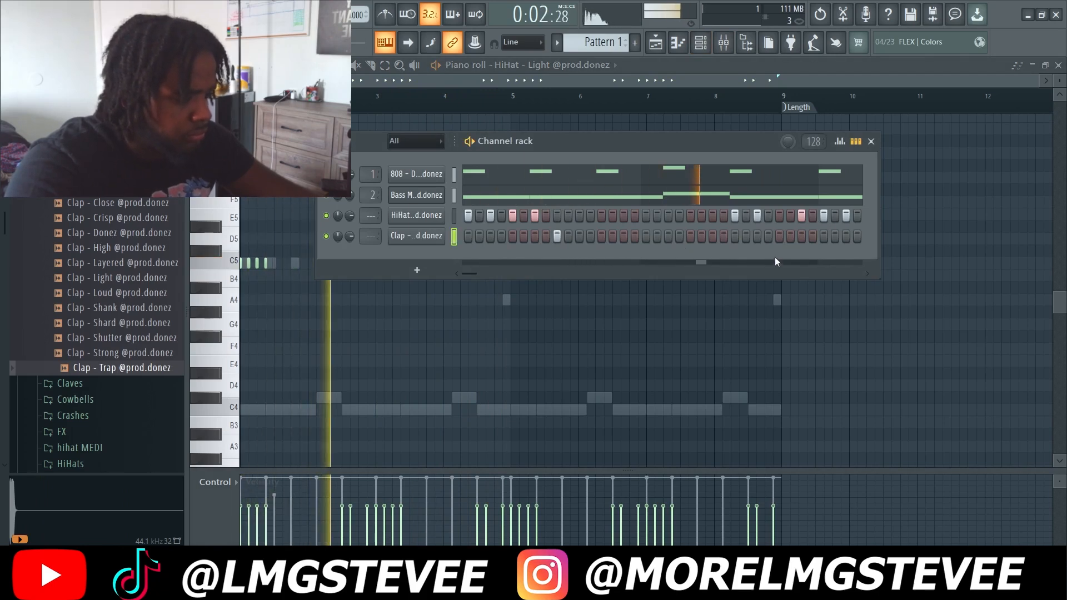
# Step: Open the Clap - Trap notes in the piano roll and place a C5 clap on the third beat of bars 2, 3 and 4
pyautogui.press('space')
pyautogui.click(528, 65)
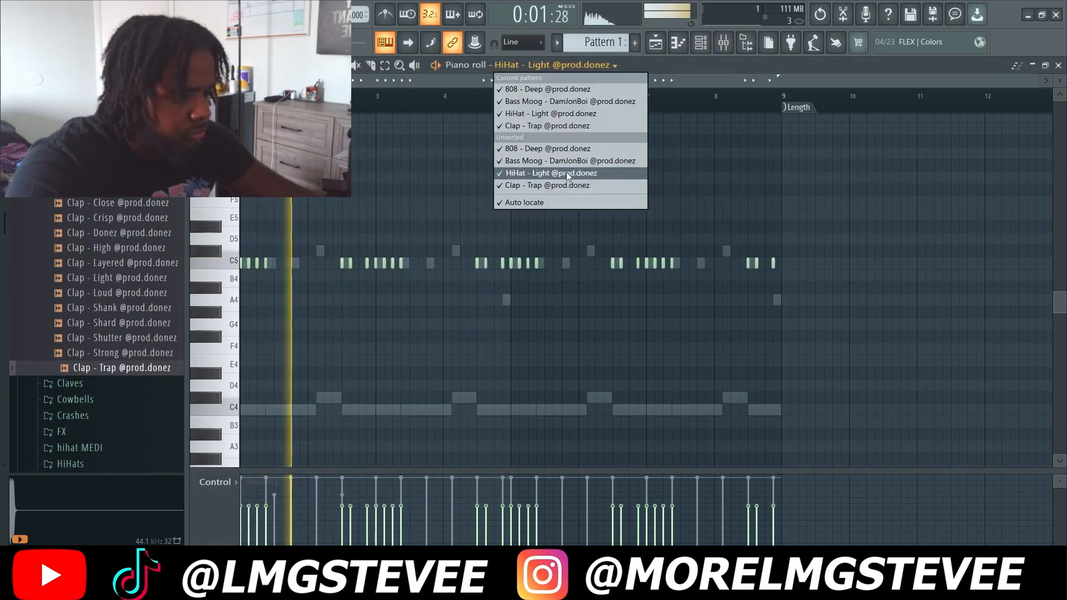
pyautogui.click(547, 183)
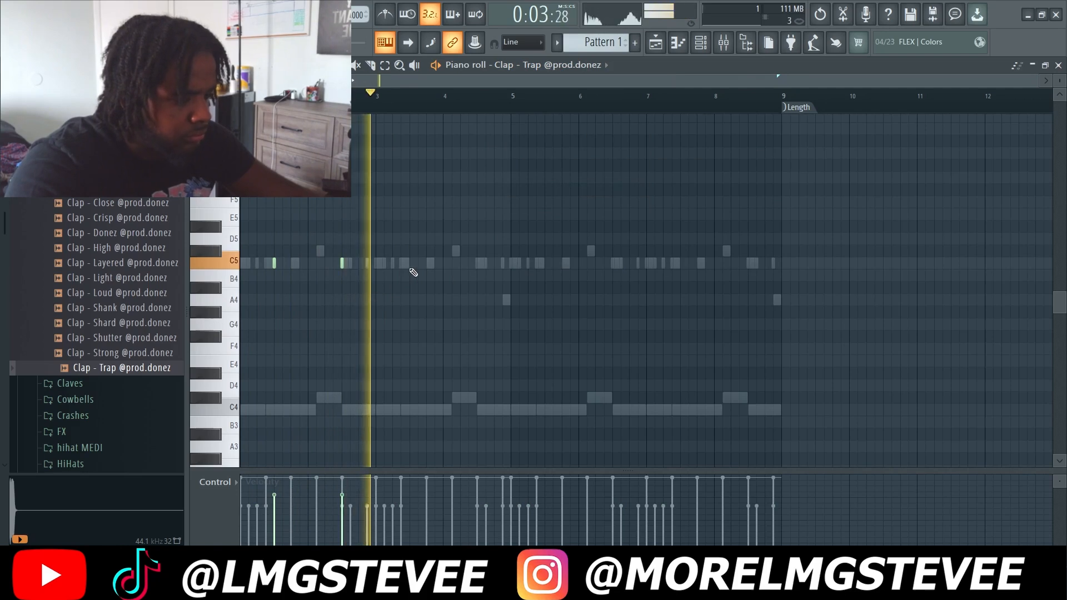
pyautogui.click(426, 263)
pyautogui.moveTo(426, 268); pyautogui.dragTo(410, 265)
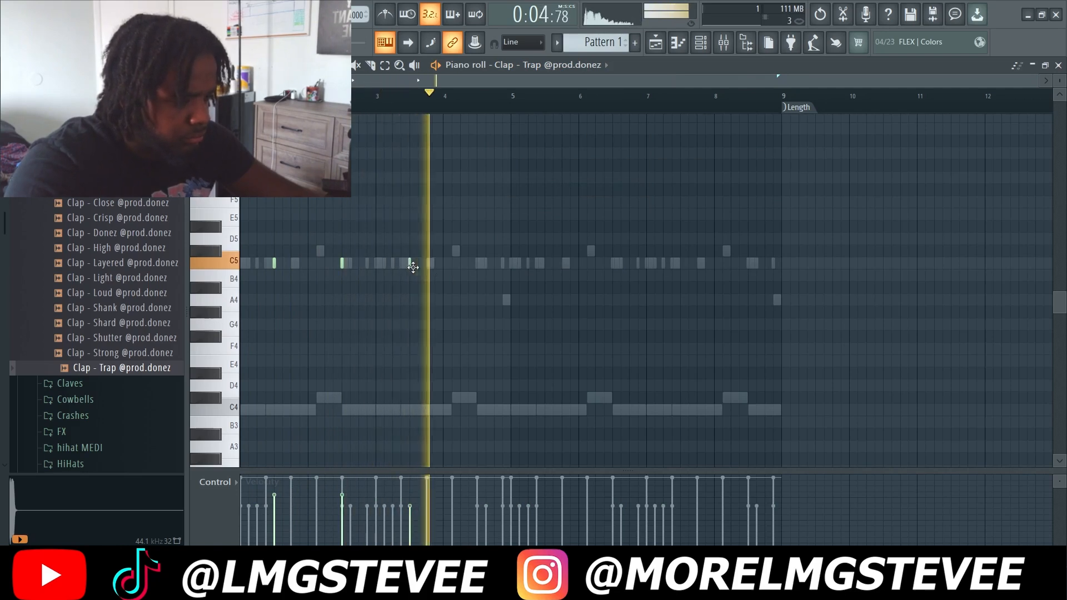
pyautogui.click(494, 263)
pyautogui.click(478, 263)
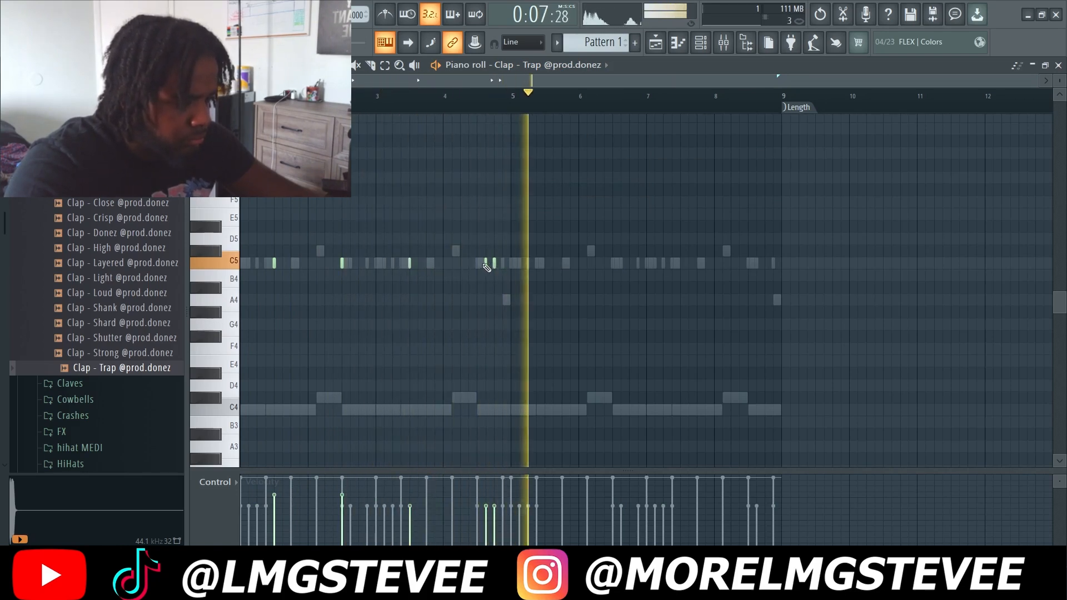
pyautogui.rightClick(494, 263)
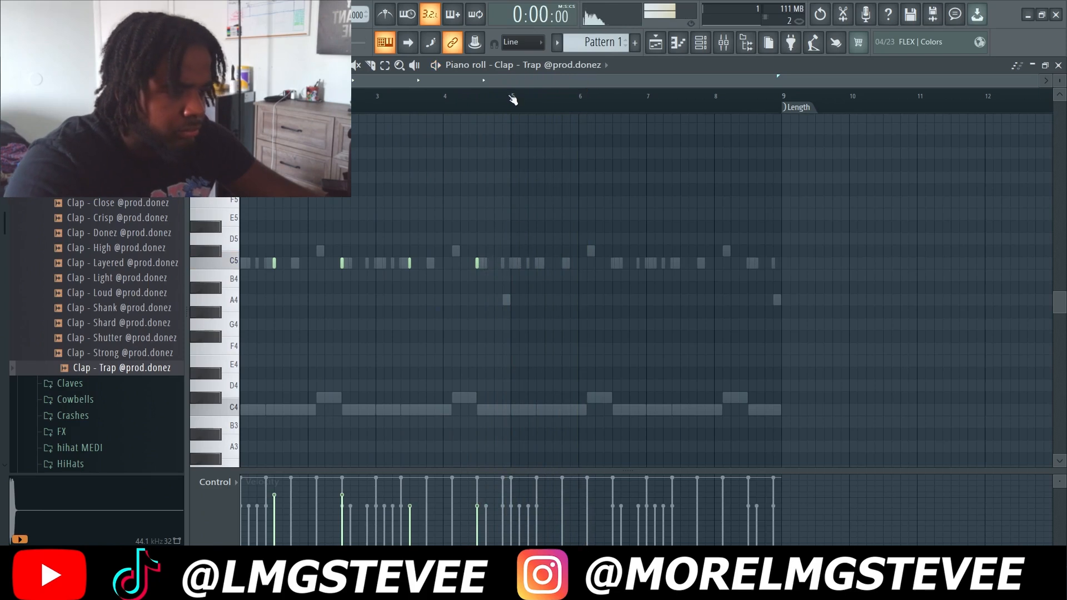
# Step: Duplicate the clap notes from bars 1–4 into bars 5–8 and raise the velocities of all claps
pyautogui.moveTo(513, 99); pyautogui.dragTo(240, 99)
pyautogui.hotkey('ctrl', 'b')
pyautogui.click(284, 118)
pyautogui.doubleClick(291, 99)
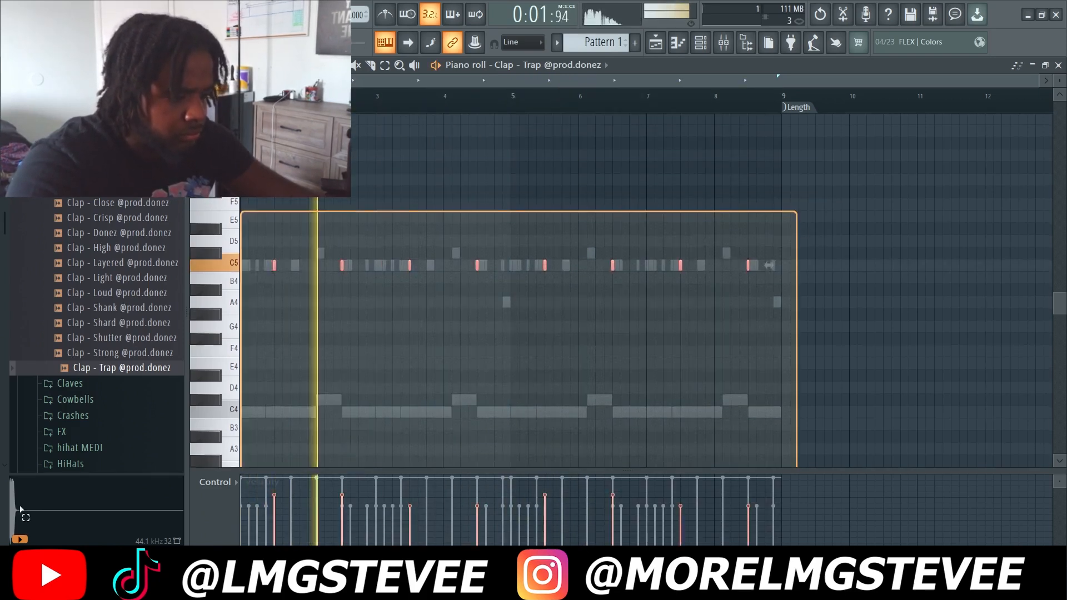
pyautogui.scroll(-1, 707, 264)
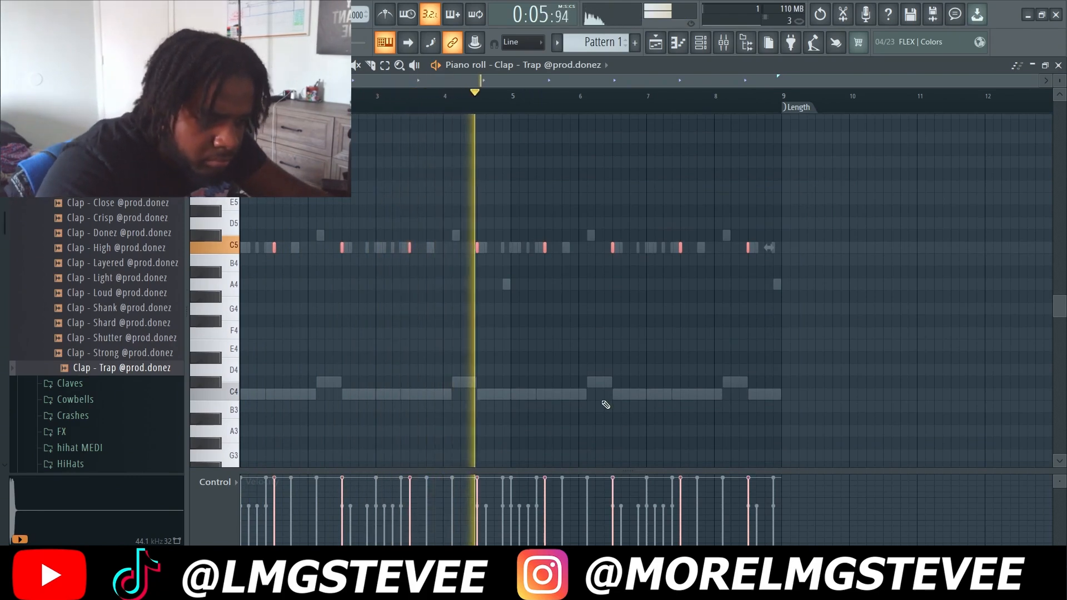
# Step: Browse the drum kit's Bongos folder and add Bongo - High and Bongo - Smoove as new channels below the clap
pyautogui.scroll(-4, 97, 333)
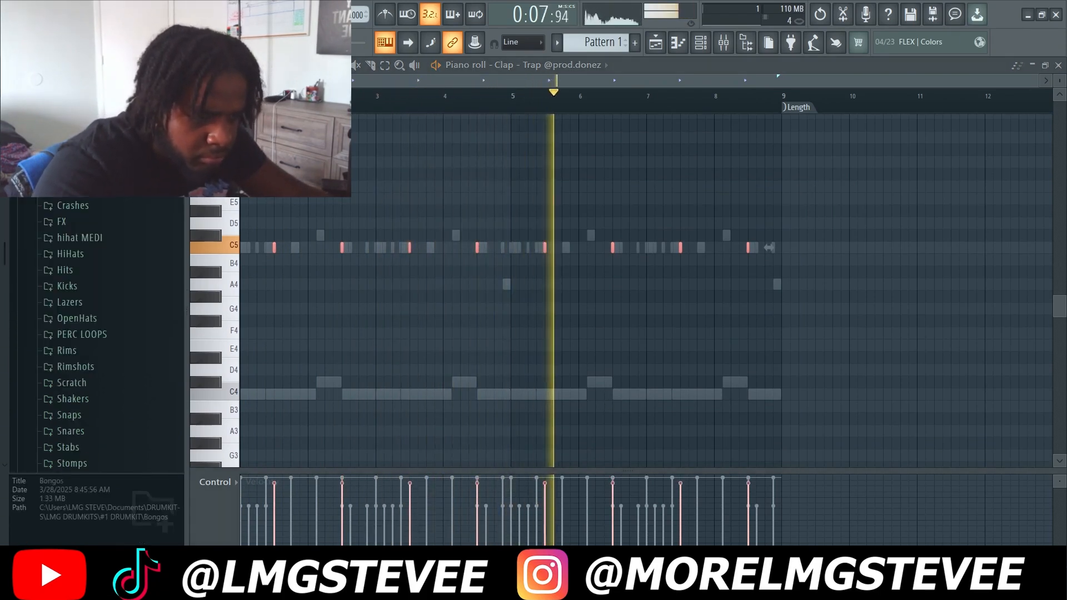
pyautogui.scroll(3, 97, 334)
pyautogui.click(700, 44)
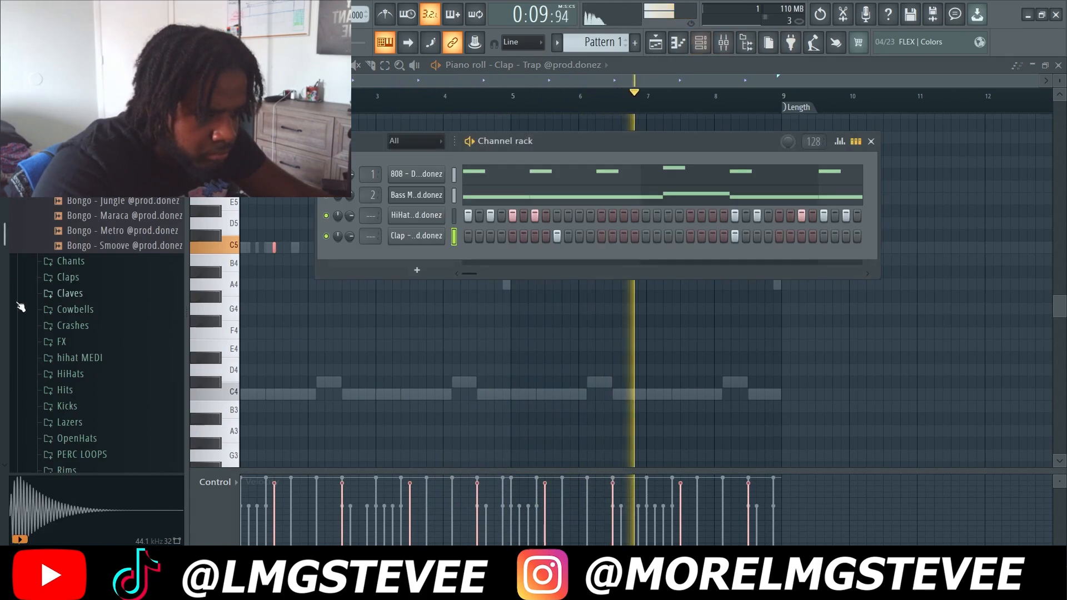
pyautogui.moveTo(128, 245); pyautogui.dragTo(398, 278)
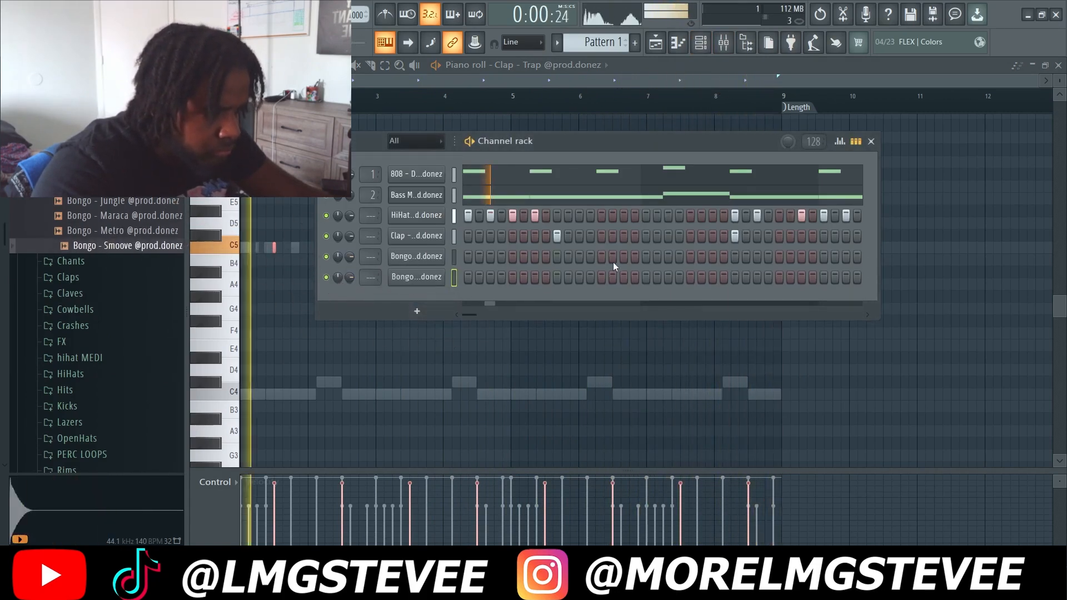
# Step: Place three-hit Bongo - High runs in bars 1 and 3, a three-hit Bongo - Smoove run in bar 2 and two hits in bar 4
pyautogui.moveTo(601, 258); pyautogui.dragTo(623, 258)
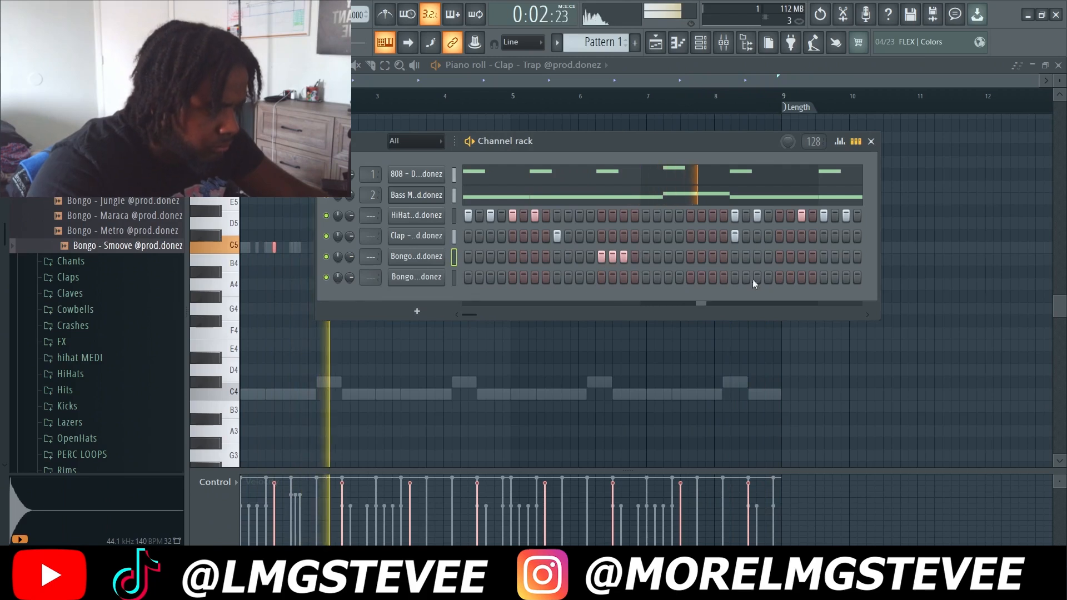
pyautogui.click(824, 278)
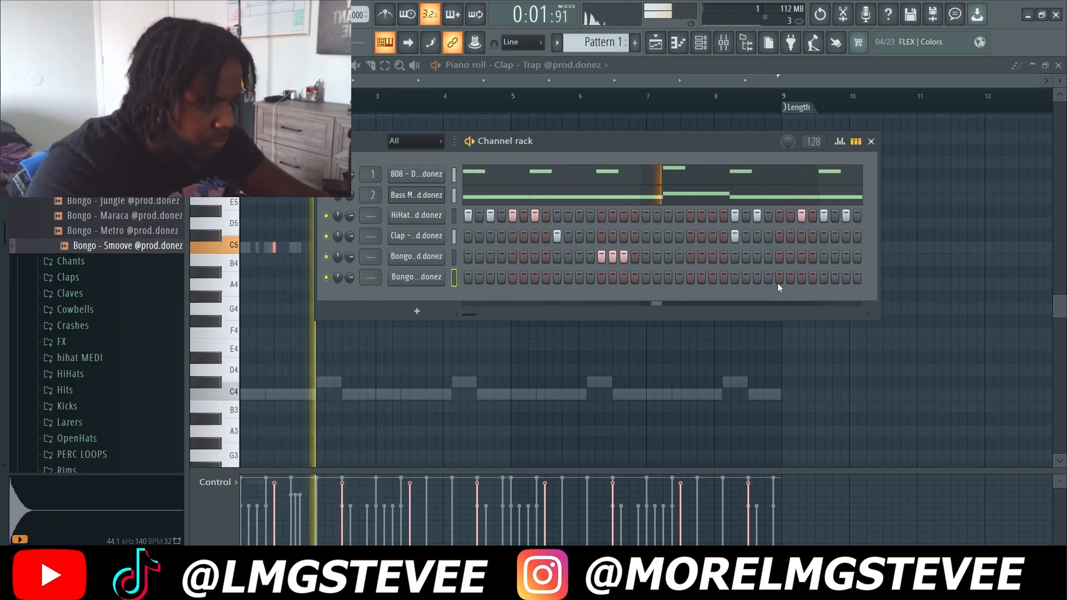
pyautogui.moveTo(778, 282); pyautogui.dragTo(803, 285)
pyautogui.click(796, 317)
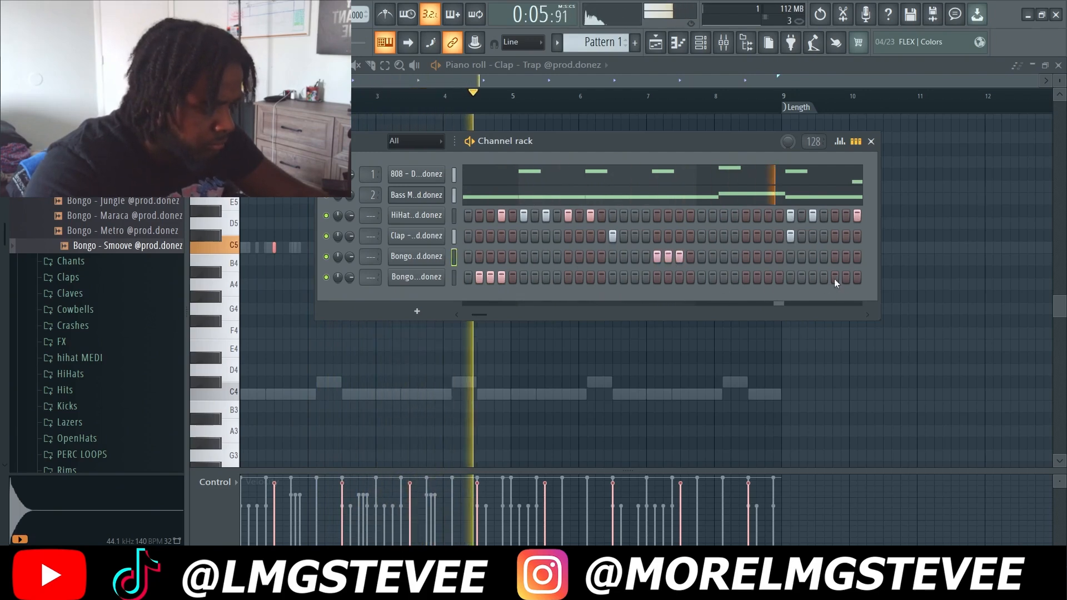
pyautogui.click(856, 284)
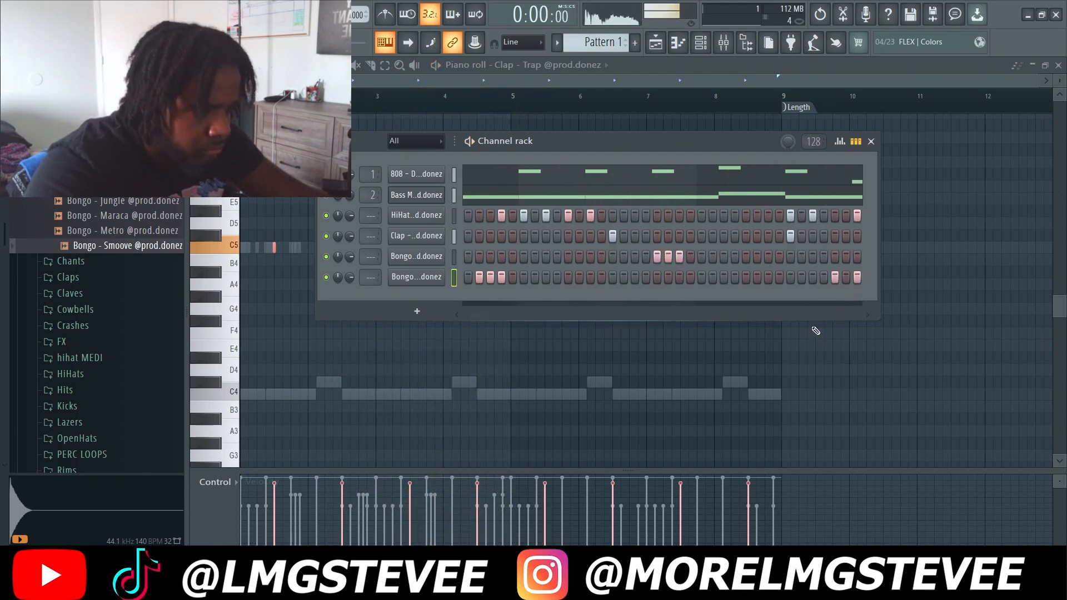
# Step: Copy the Bongo - High and Bongo - Smoove notes from bars 1–4 into bars 5–8 in the piano roll
pyautogui.press('F6')
pyautogui.click(592, 65)
pyautogui.click(577, 228)
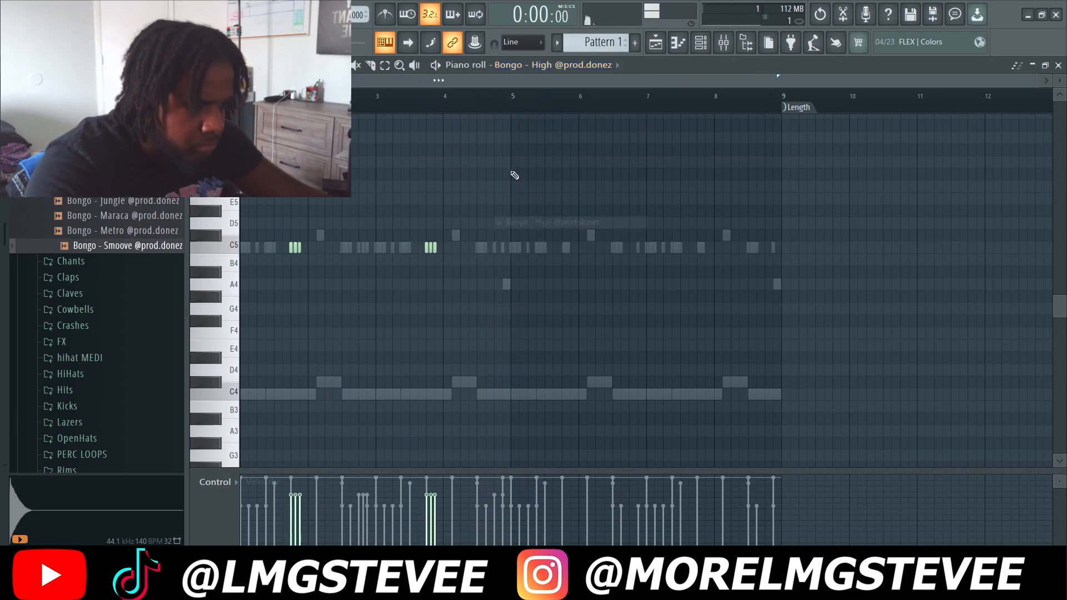
pyautogui.moveTo(515, 108); pyautogui.dragTo(782, 107)
pyautogui.click(539, 66)
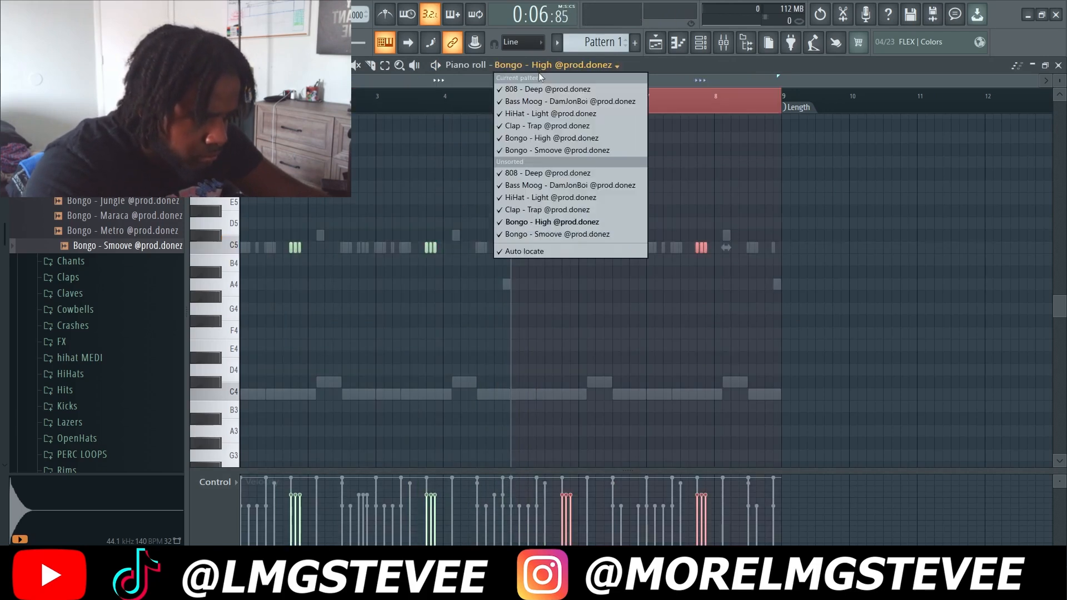
pyautogui.click(555, 232)
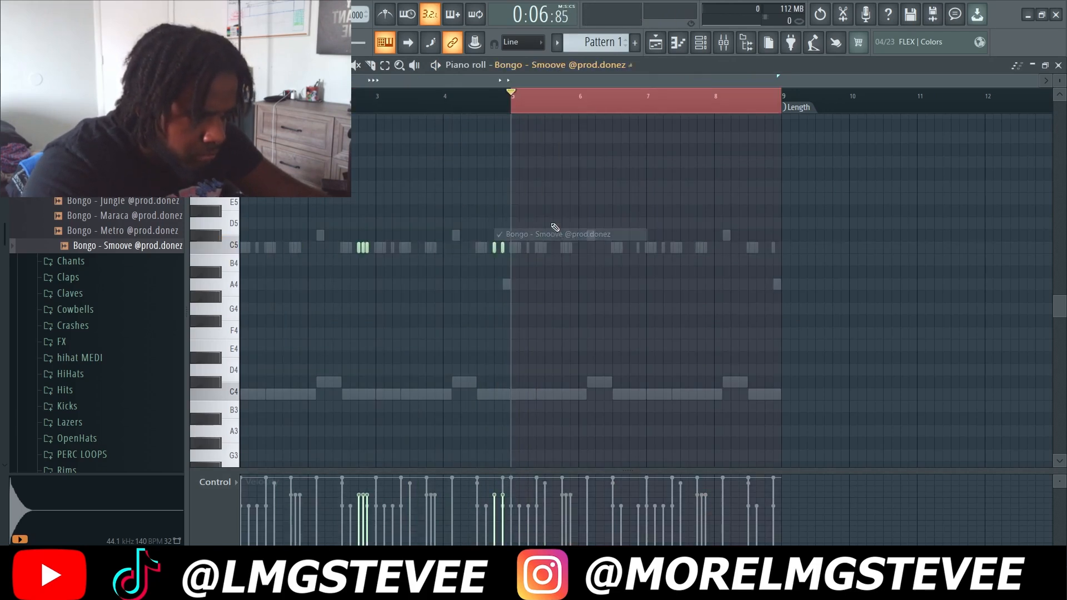
pyautogui.click(741, 107)
# Step: Add Cowbell - Wavy from the Cowbells folder as a new channel and place cowbell hits in bars 2 and 4
pyautogui.click(122, 245)
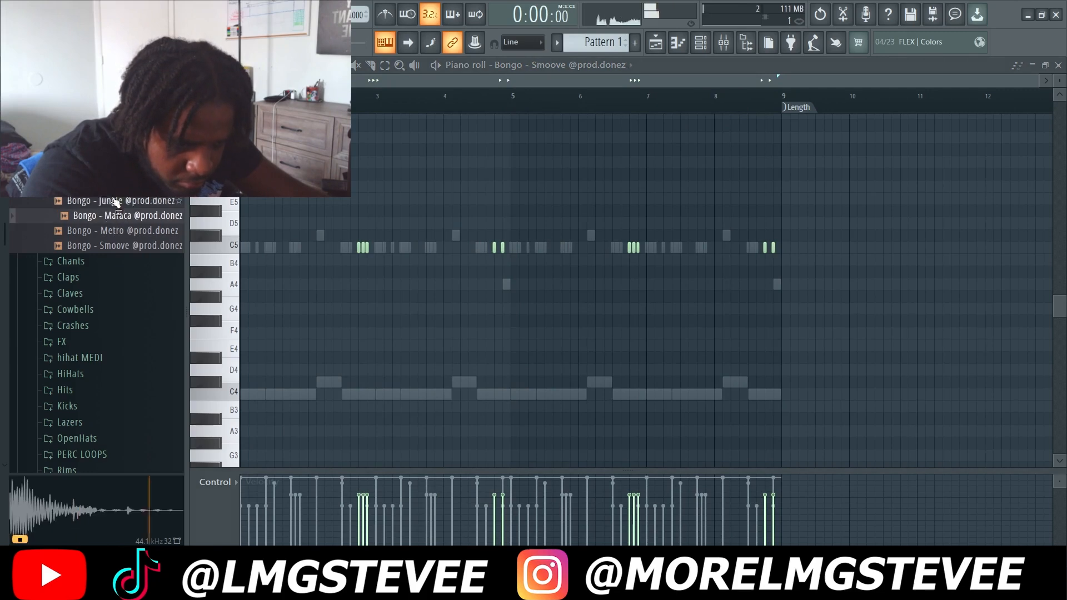
pyautogui.click(703, 49)
pyautogui.click(124, 310)
pyautogui.click(135, 315)
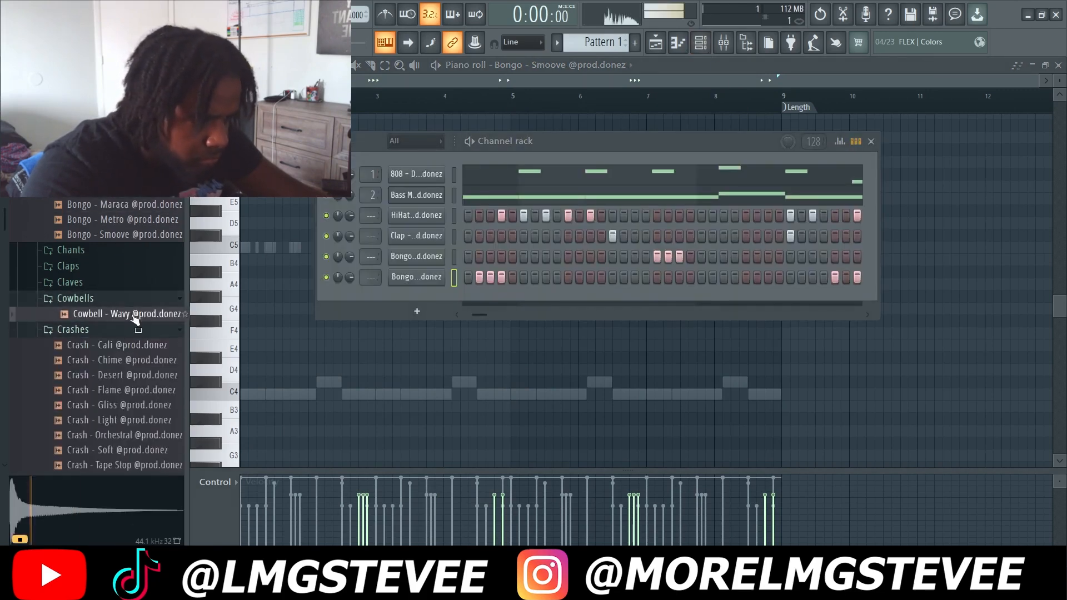
pyautogui.moveTo(425, 299); pyautogui.dragTo(426, 300)
pyautogui.press('space')
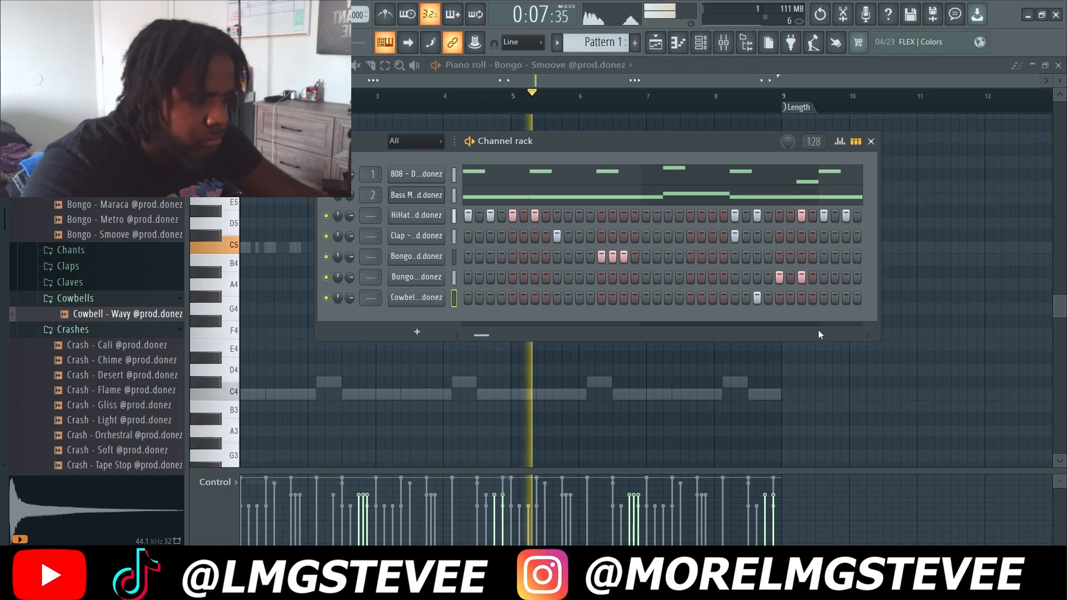
# Step: Open the Cowbell - Wavy notes in the piano roll and repeat them in bars 5–8
pyautogui.click(491, 67)
pyautogui.click(572, 258)
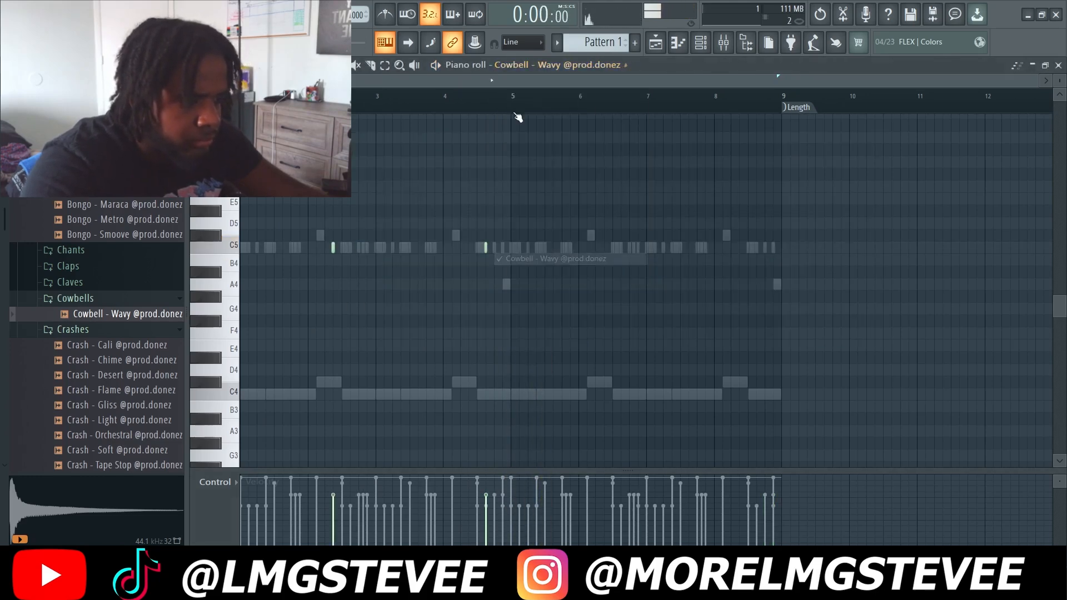
pyautogui.click(517, 107)
pyautogui.click(402, 105)
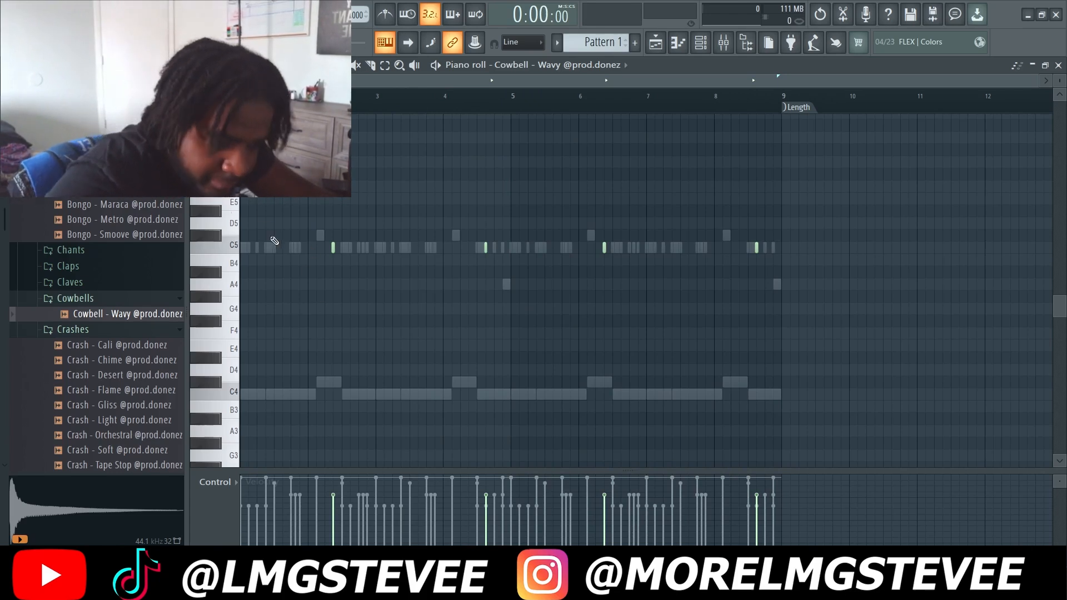
# Step: Collapse the Crashes folder and lower the velocities of all Bongo - High notes during playback
pyautogui.click(139, 332)
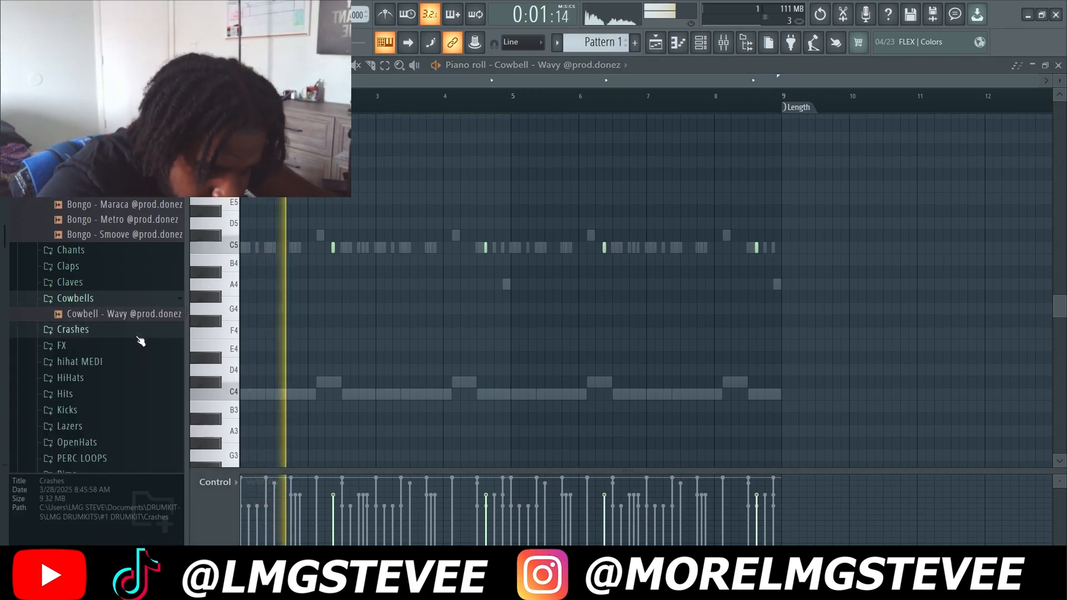
pyautogui.scroll(-3, 143, 341)
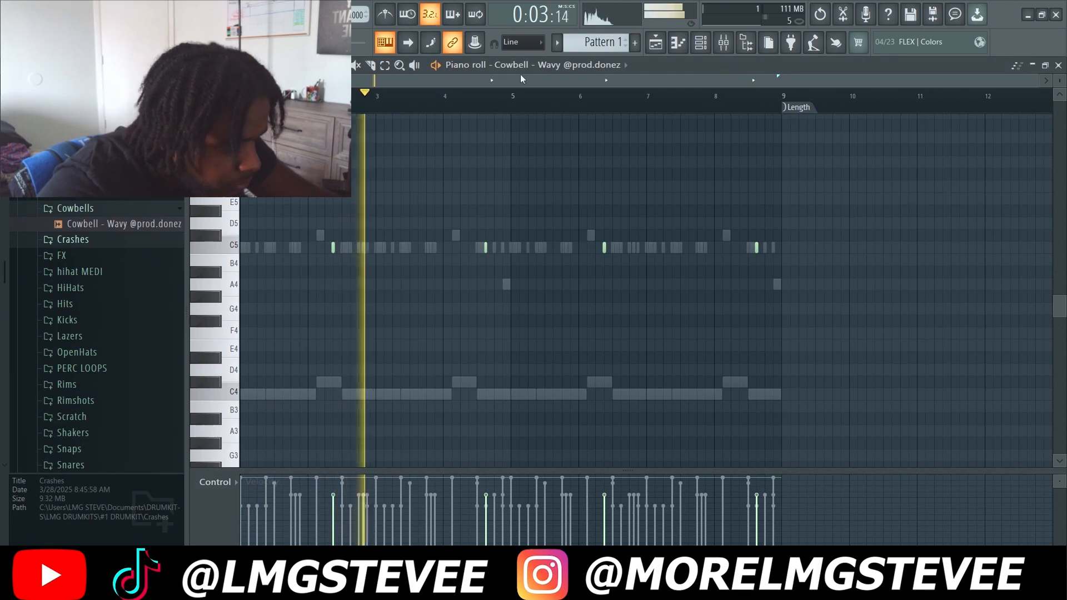
pyautogui.click(498, 65)
pyautogui.click(561, 234)
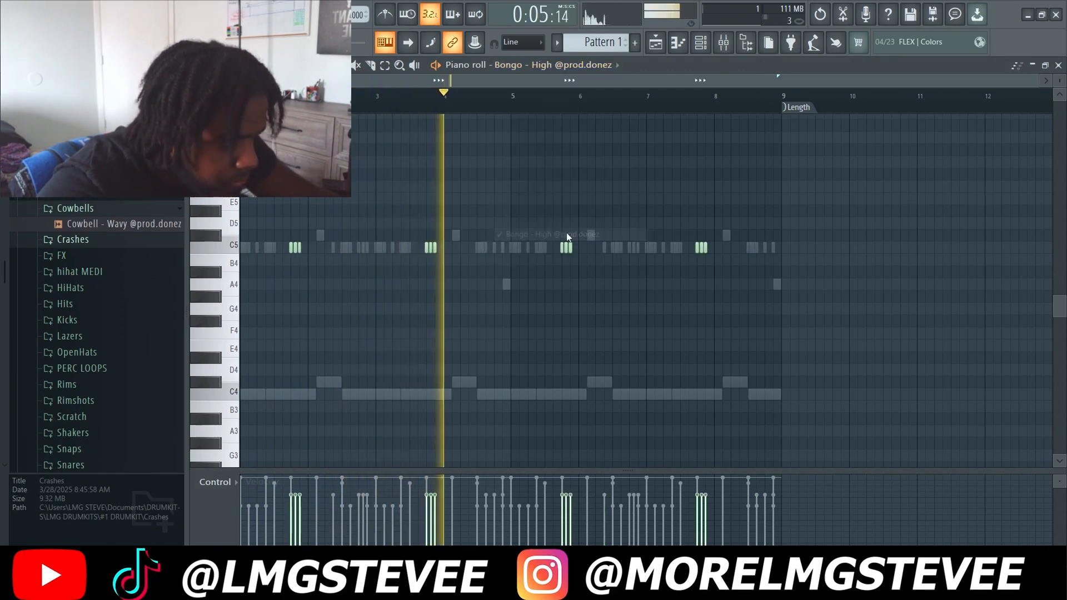
pyautogui.moveTo(757, 219); pyautogui.dragTo(250, 305)
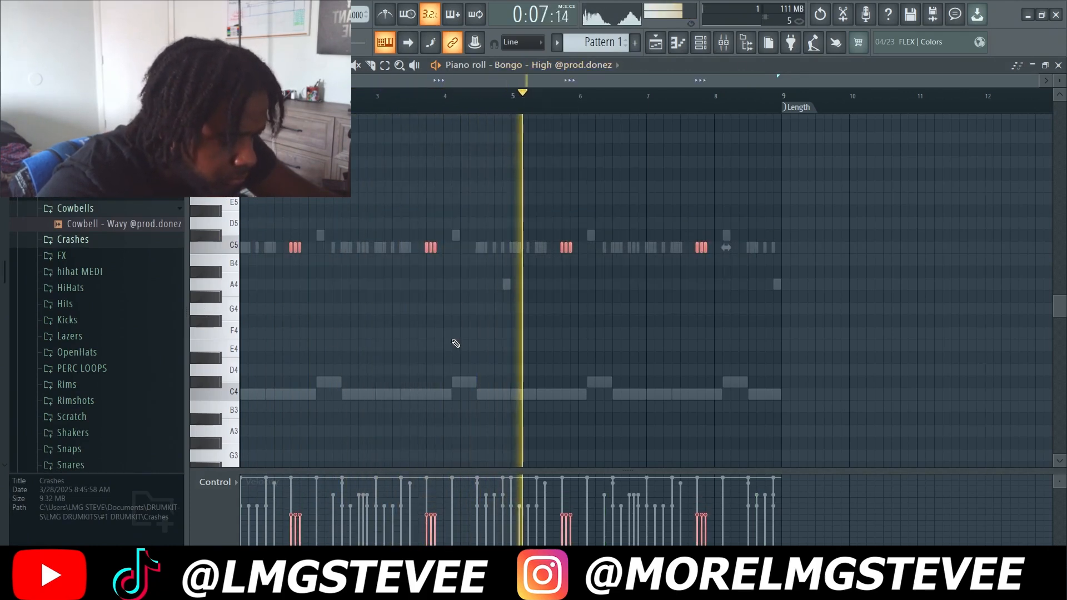
# Step: Remove the hi-hat hit on step 13 and add hi-hat hits on steps 17 to 21
pyautogui.click(701, 43)
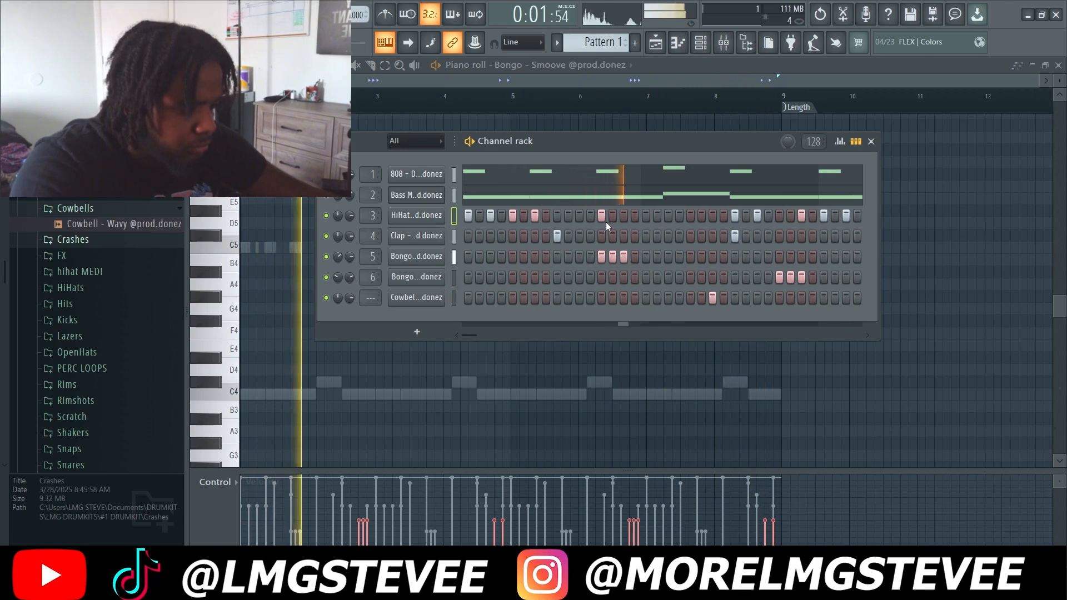
pyautogui.click(605, 221)
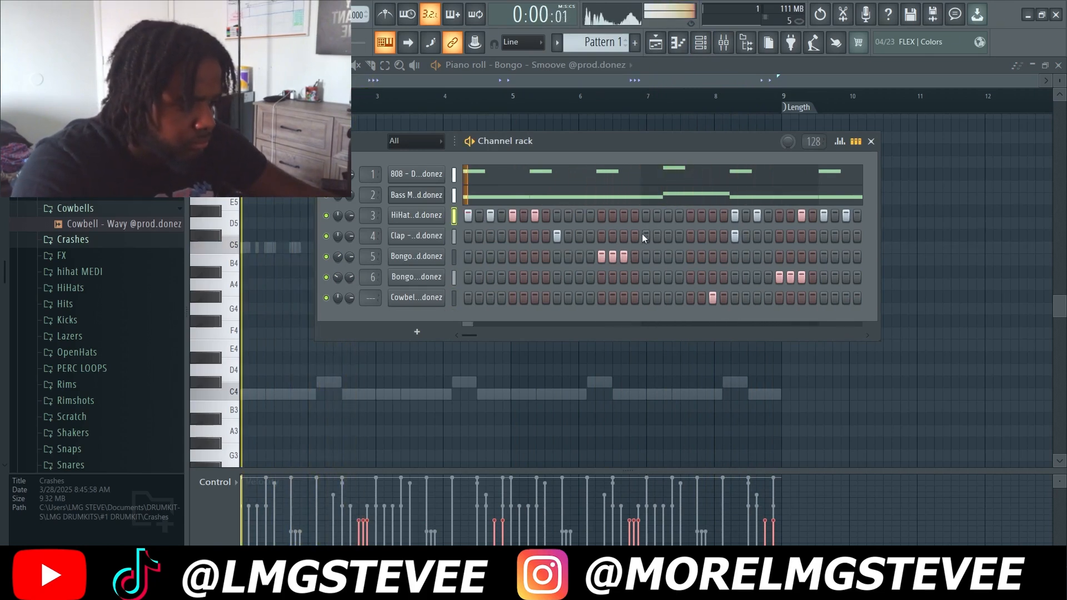
pyautogui.moveTo(642, 218); pyautogui.dragTo(685, 219)
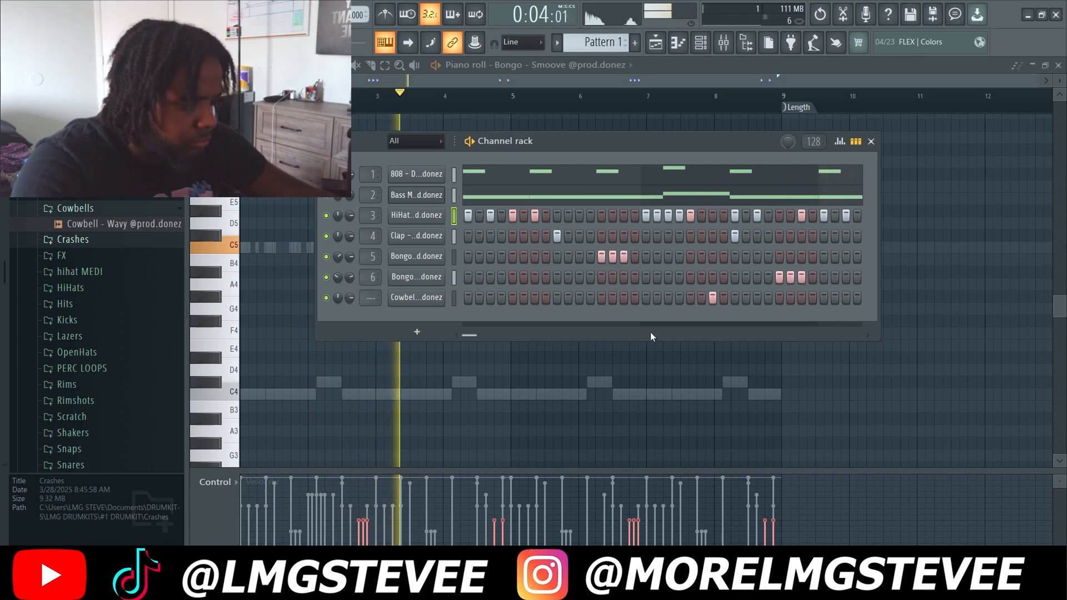
# Step: Add a run of five consecutive hi-hat hits just before the clap in bar 4
pyautogui.hscroll(2, 659, 335)
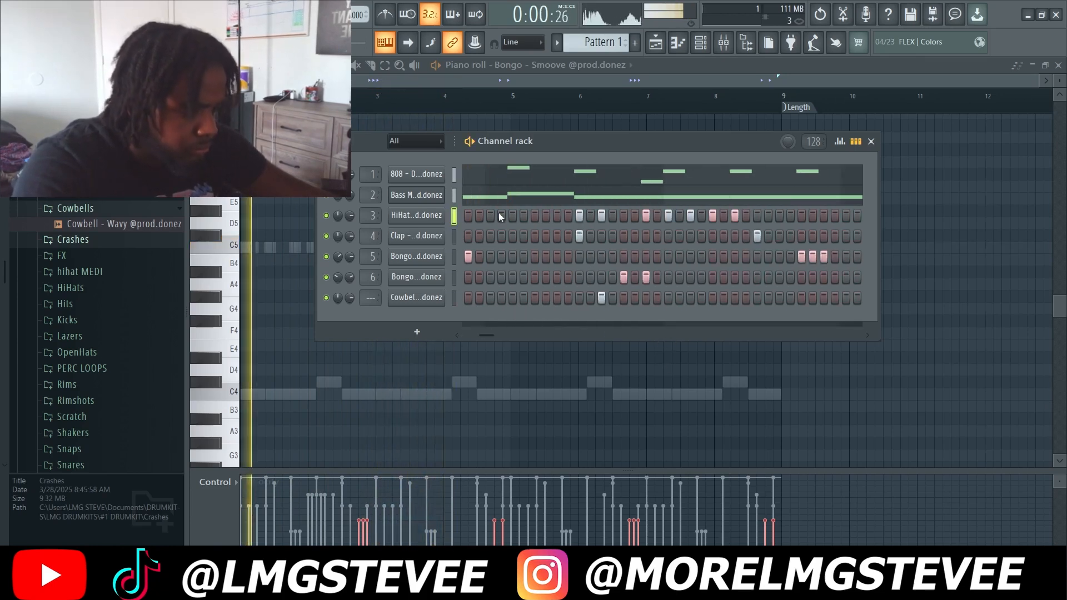
pyautogui.moveTo(502, 216); pyautogui.dragTo(558, 216)
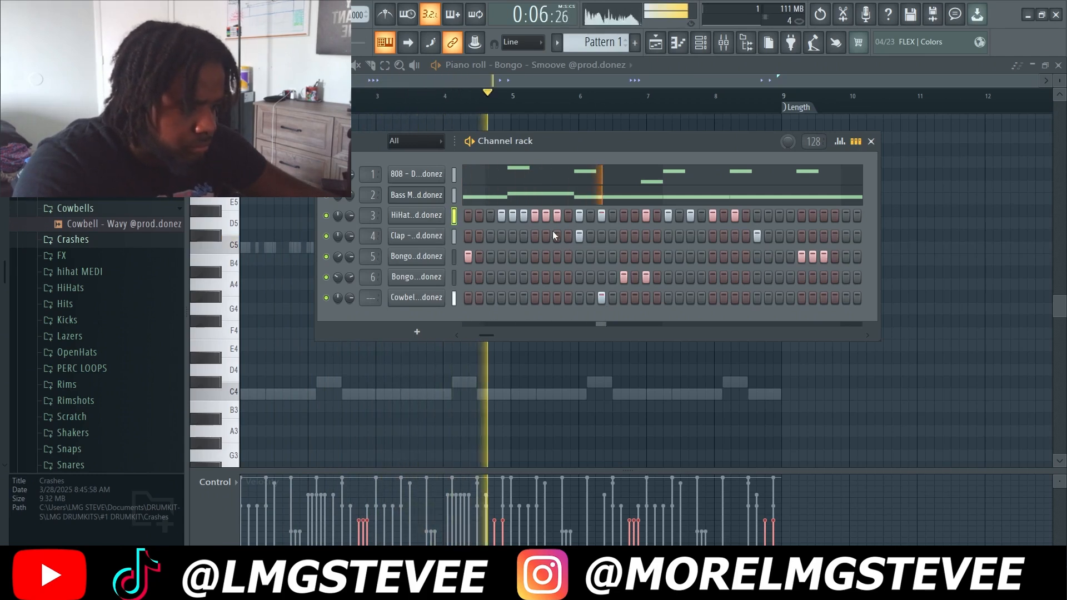
pyautogui.press('space')
pyautogui.rightClick(557, 216)
# Step: Play the pattern from several positions in bars 2 to 5 to check the added hi-hat runs against the other drums
pyautogui.click(364, 103)
pyautogui.press('space')
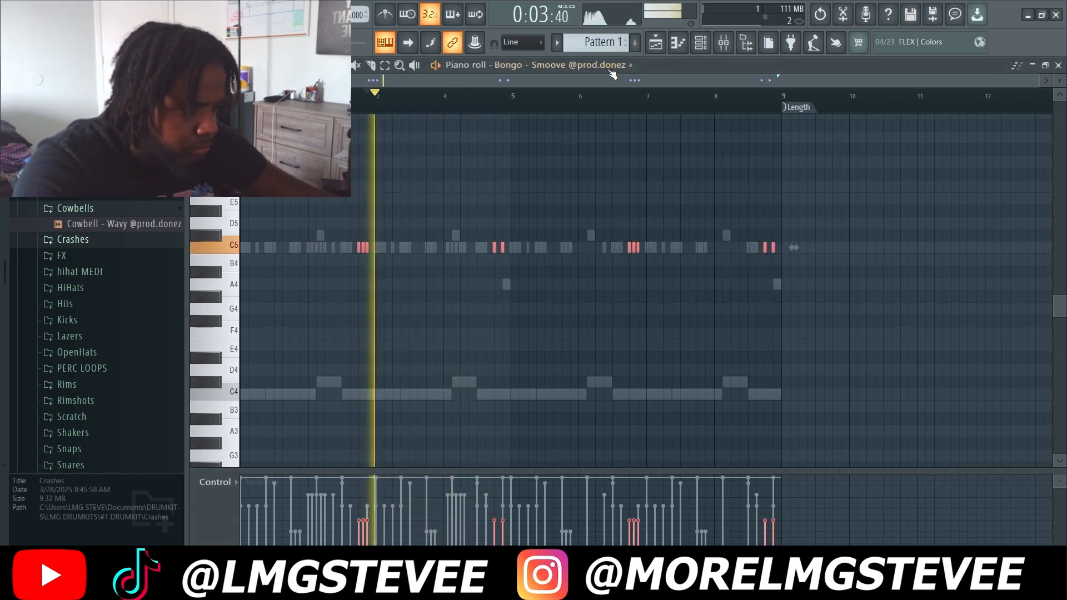
pyautogui.click(512, 104)
pyautogui.click(746, 43)
pyautogui.click(745, 43)
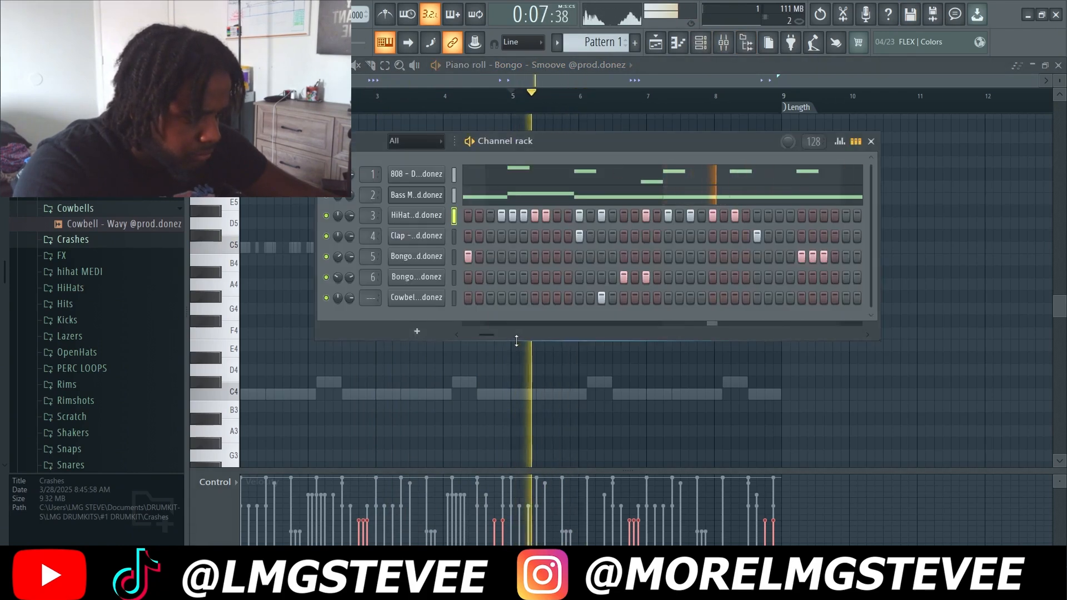
pyautogui.press('space')
pyautogui.press('space')
pyautogui.moveTo(492, 335); pyautogui.dragTo(481, 336)
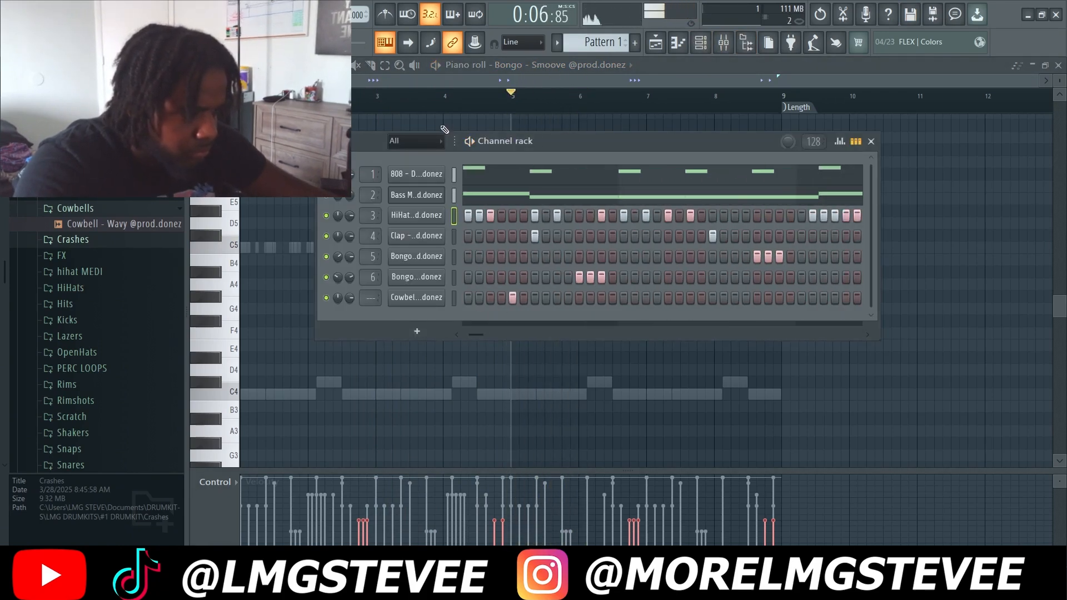
pyautogui.click(380, 109)
pyautogui.press('F6')
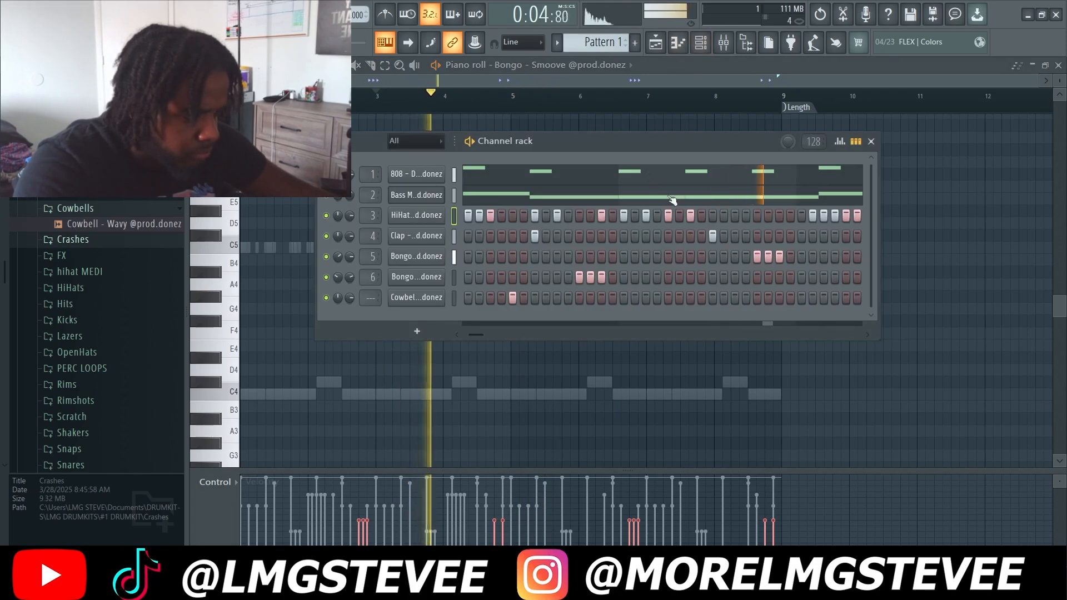
# Step: Shift the bar 4 hi-hat run earlier by adding a hit on step 1 and removing the hits on steps 5 and 6
pyautogui.press('space')
pyautogui.moveTo(628, 334); pyautogui.dragTo(634, 335)
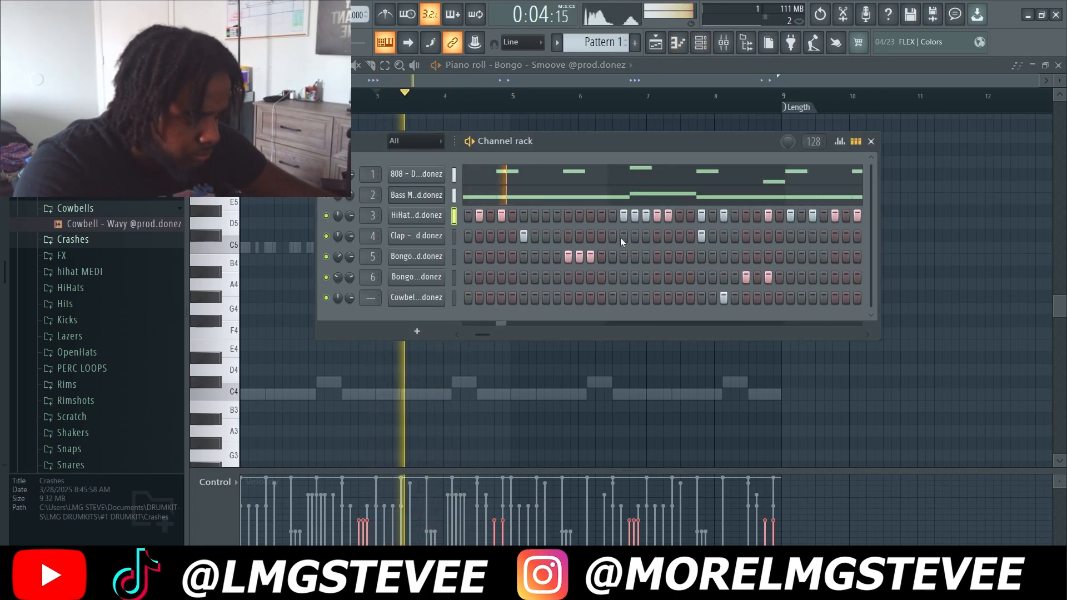
pyautogui.click(614, 218)
pyautogui.rightClick(658, 219)
pyautogui.rightClick(669, 219)
pyautogui.press('space')
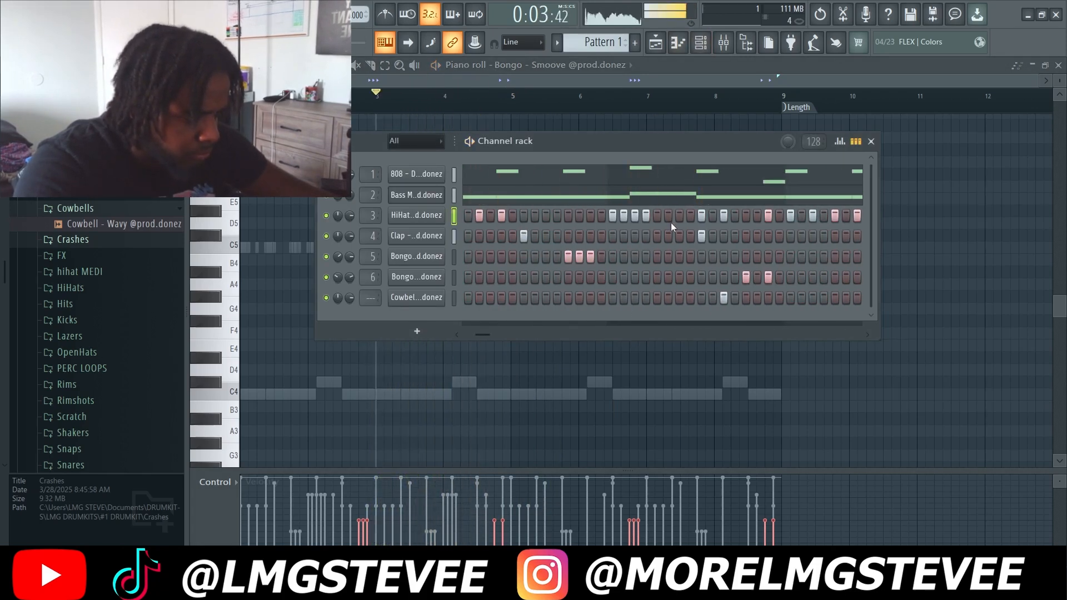
# Step: Collapse the Cowbells folder, audition Clav - Classic from the Claves folder and add it as a new channel
pyautogui.click(136, 212)
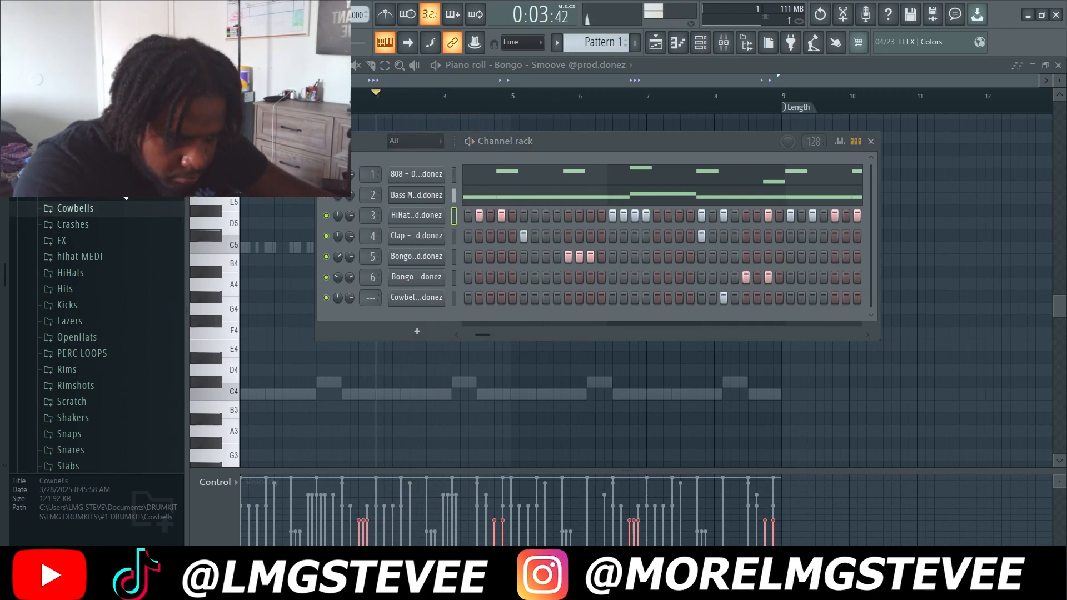
pyautogui.scroll(5, 128, 222)
pyautogui.scroll(-3, 128, 223)
pyautogui.click(129, 222)
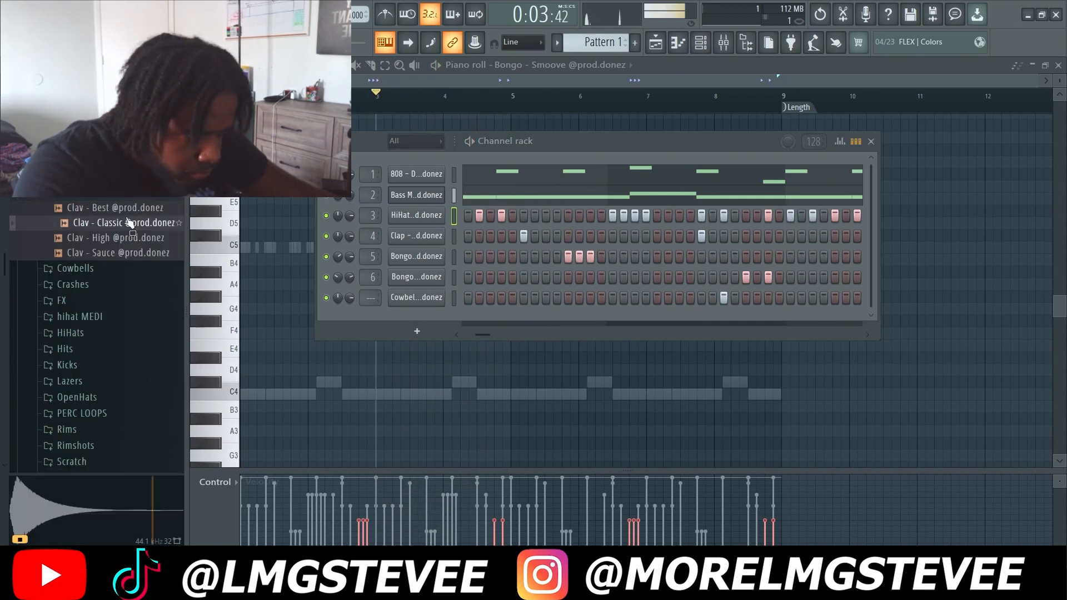
pyautogui.moveTo(446, 322); pyautogui.dragTo(428, 321)
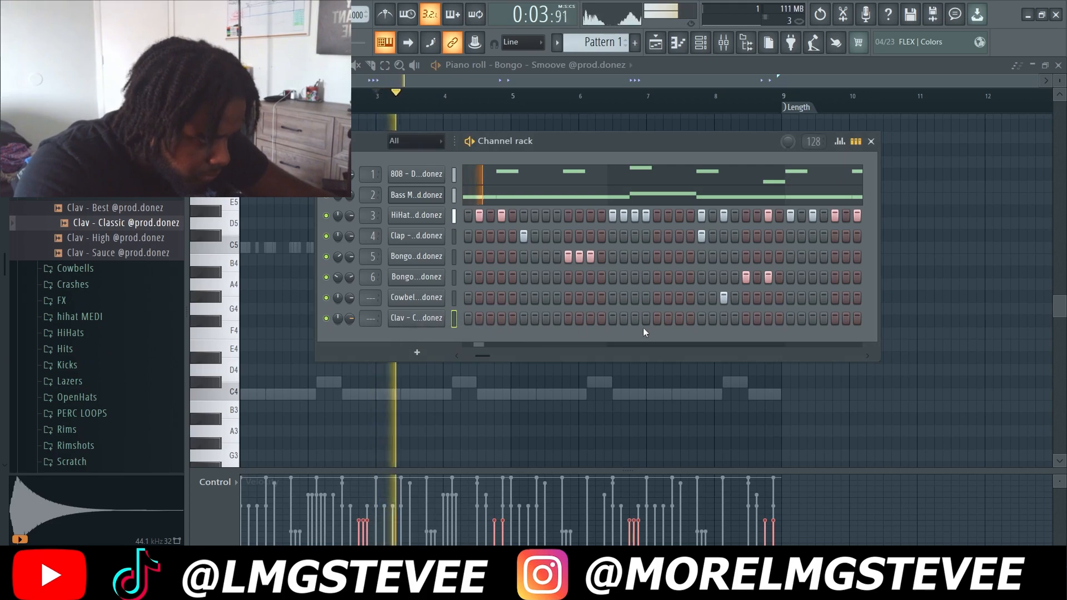
# Step: Add Clav - Classic hits on steps 5 and 7 of bar 4 and adjust that channel's panning
pyautogui.click(657, 318)
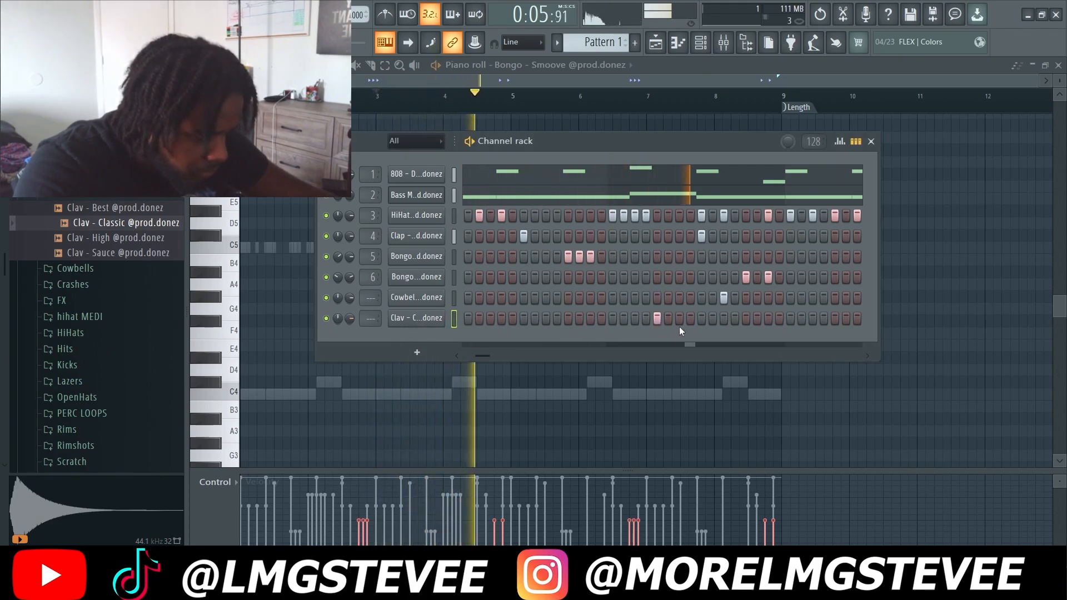
pyautogui.press('space')
pyautogui.press('space')
pyautogui.click(679, 318)
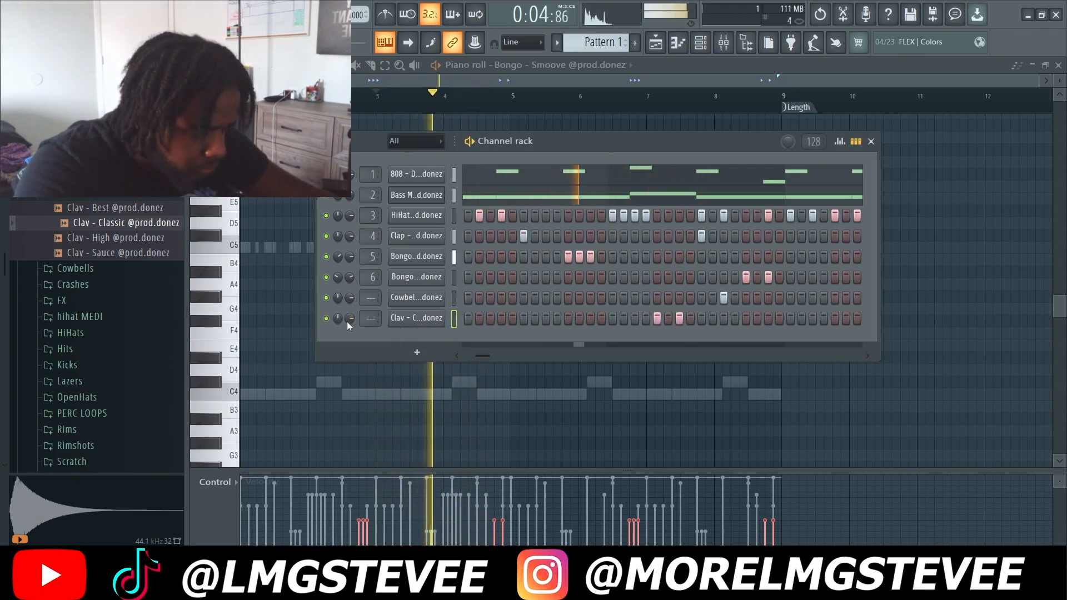
pyautogui.moveTo(336, 320); pyautogui.dragTo(336, 314)
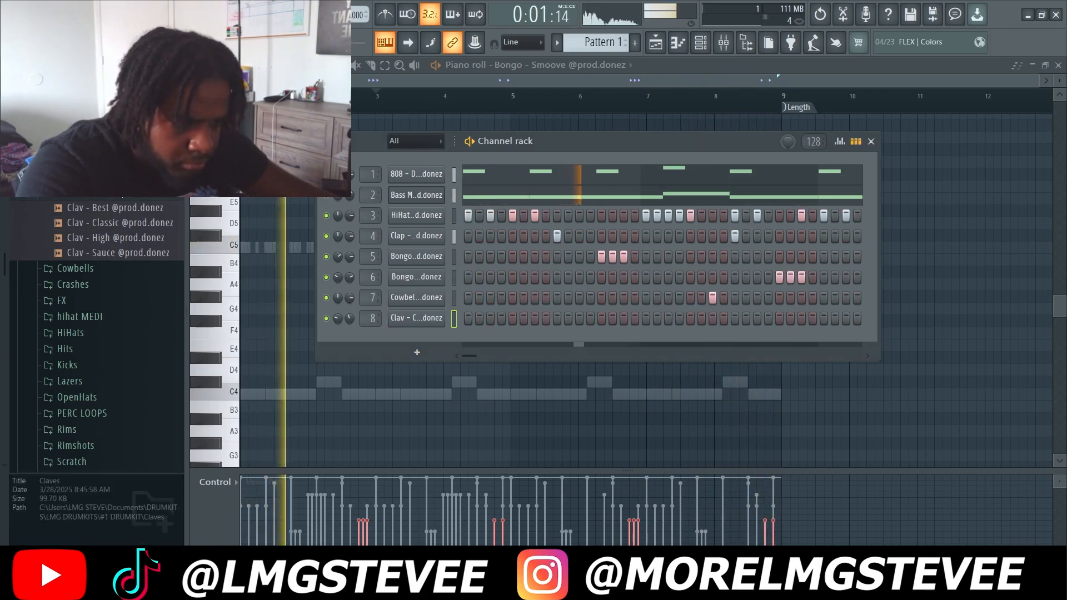
# Step: Collapse the Claves and Bongos folders, audition samples in the Bells folder and add Bell - Donez as a new channel
pyautogui.click(55, 192)
pyautogui.scroll(2, 97, 333)
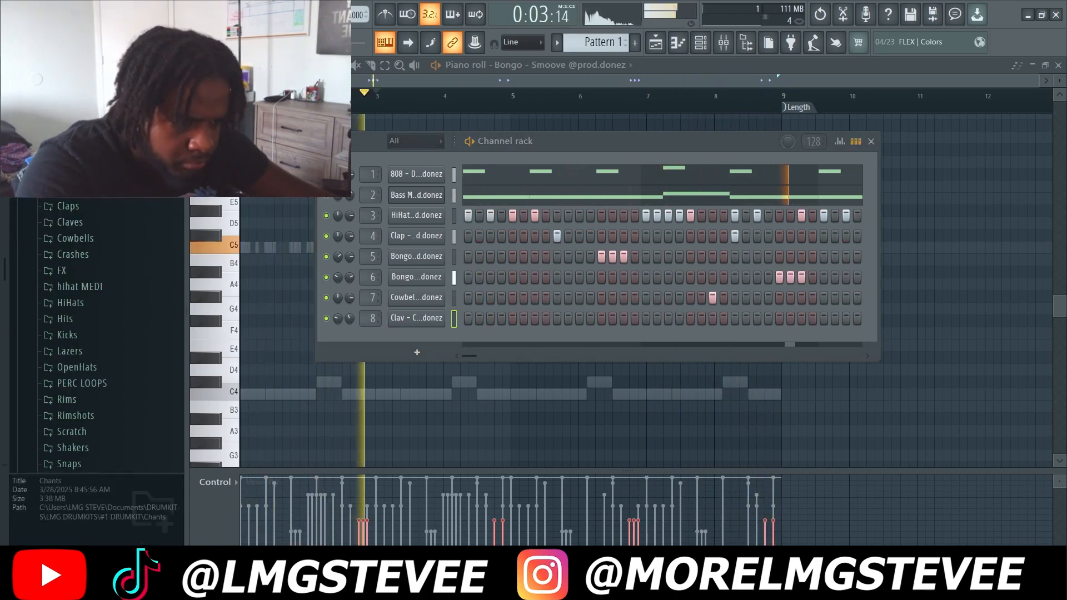
pyautogui.scroll(6, 155, 295)
pyautogui.click(155, 295)
pyautogui.scroll(-7, 156, 284)
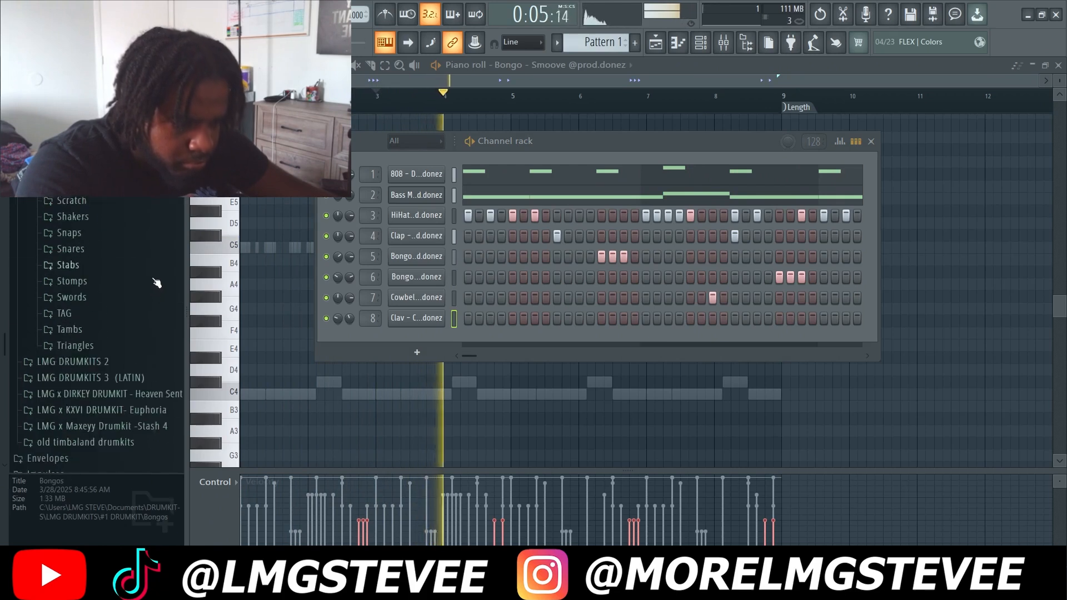
pyautogui.scroll(9, 157, 284)
pyautogui.click(162, 278)
pyautogui.click(164, 293)
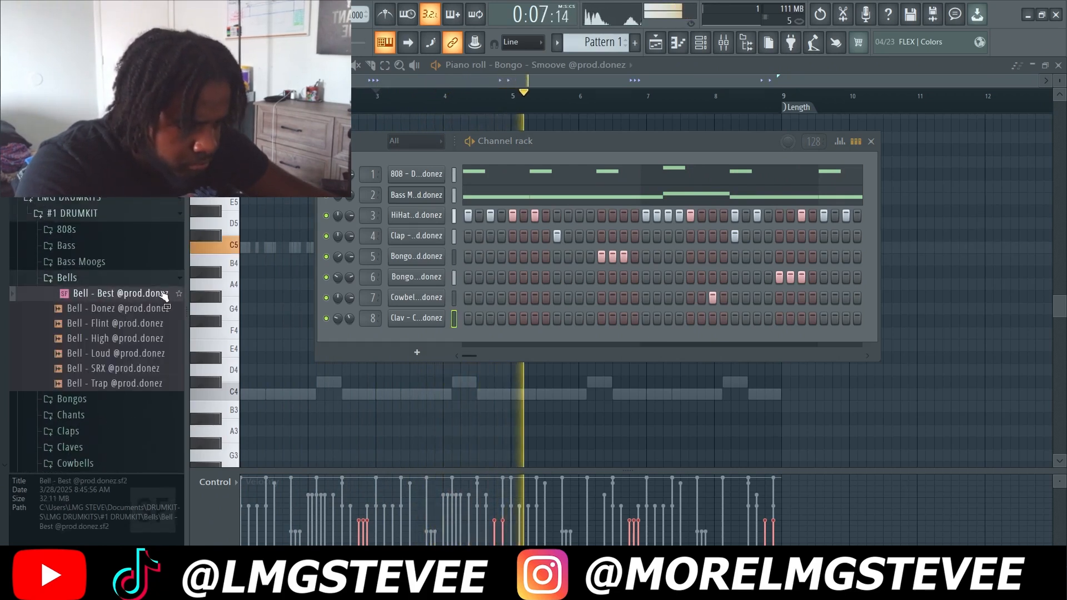
pyautogui.click(160, 308)
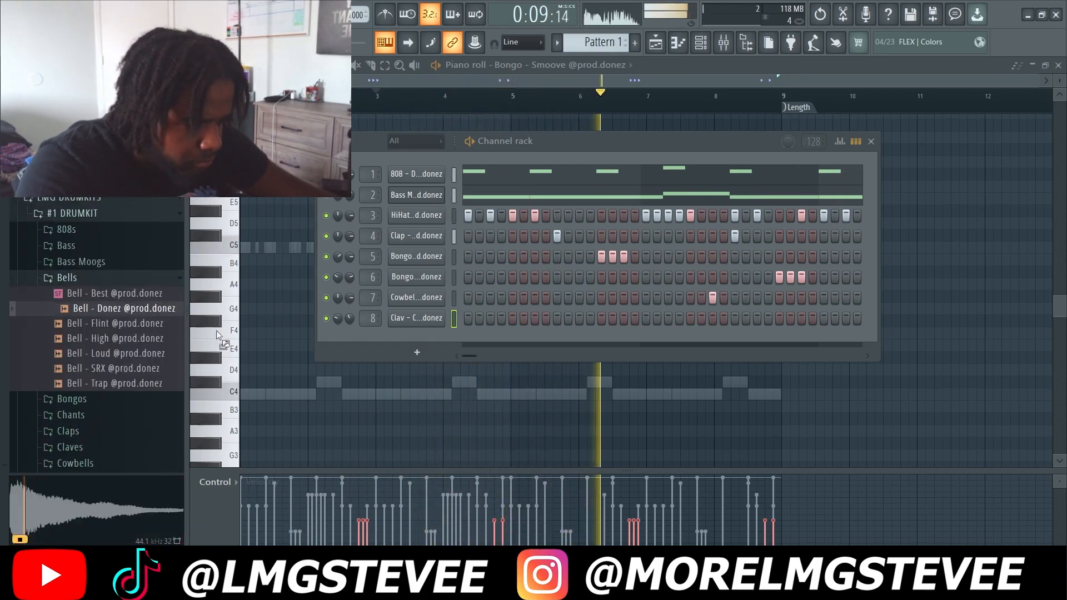
pyautogui.moveTo(218, 336); pyautogui.dragTo(383, 343)
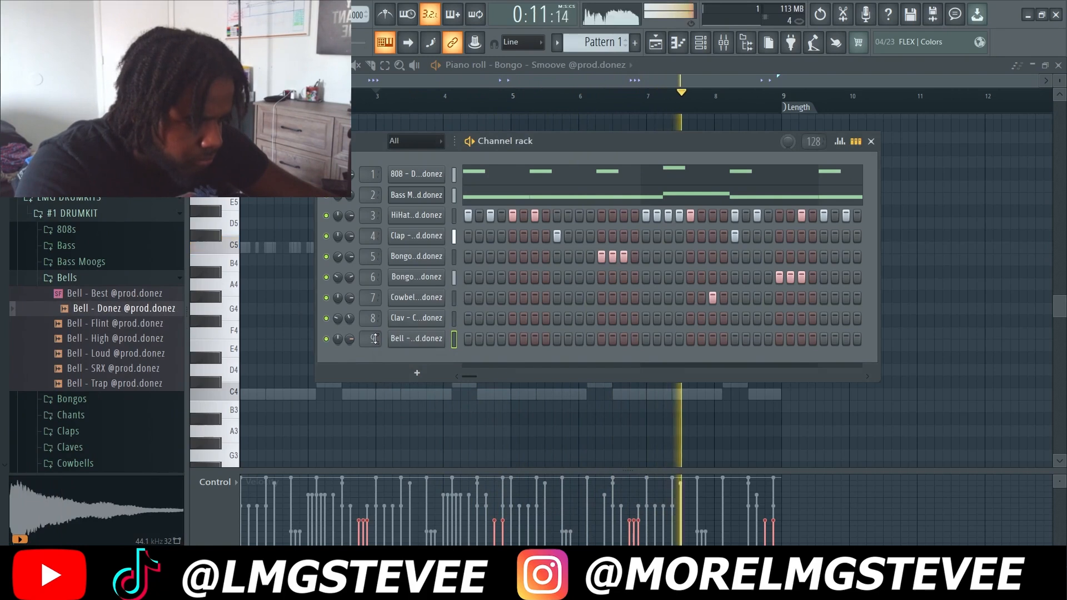
# Step: Place Bell - Donez notes in its piano roll: C5 at the start of bars 1, 3, 5 and 7, C#5 late in bars 2 and 6
pyautogui.click(495, 65)
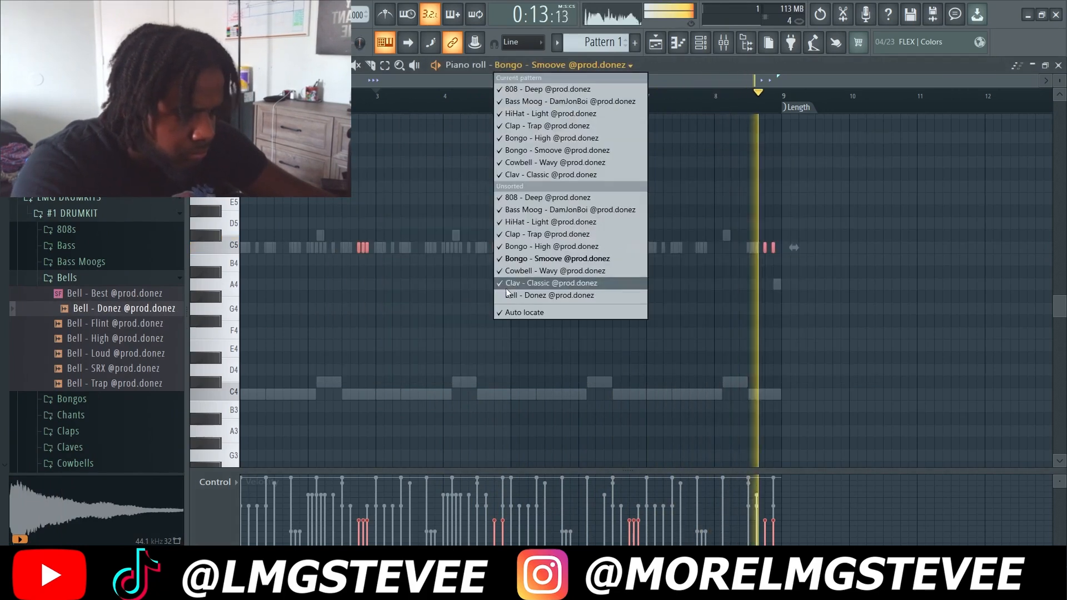
pyautogui.click(534, 295)
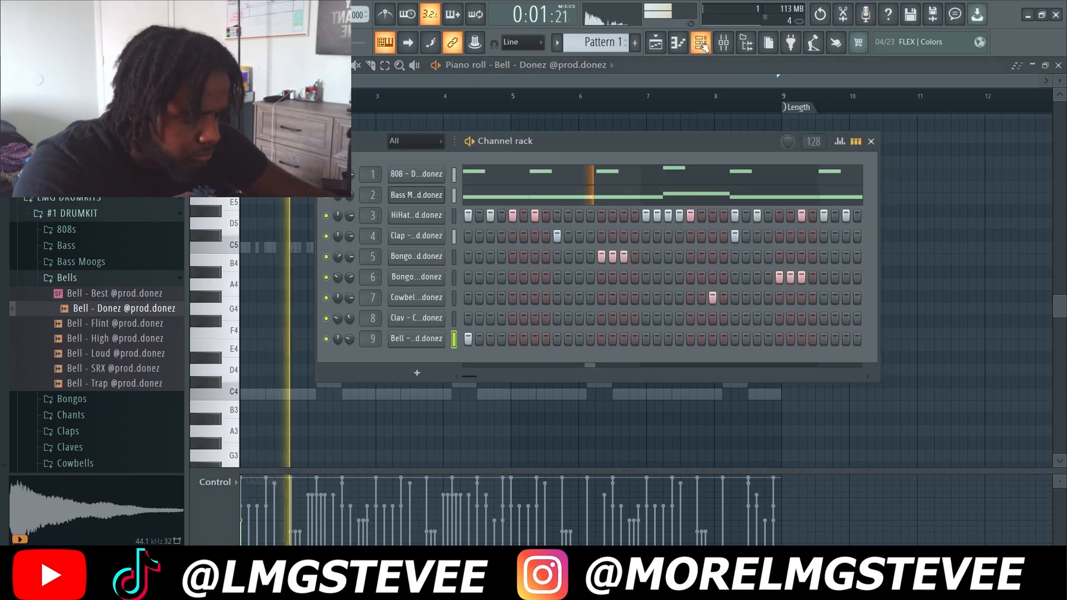
pyautogui.press('F6')
pyautogui.press('F6')
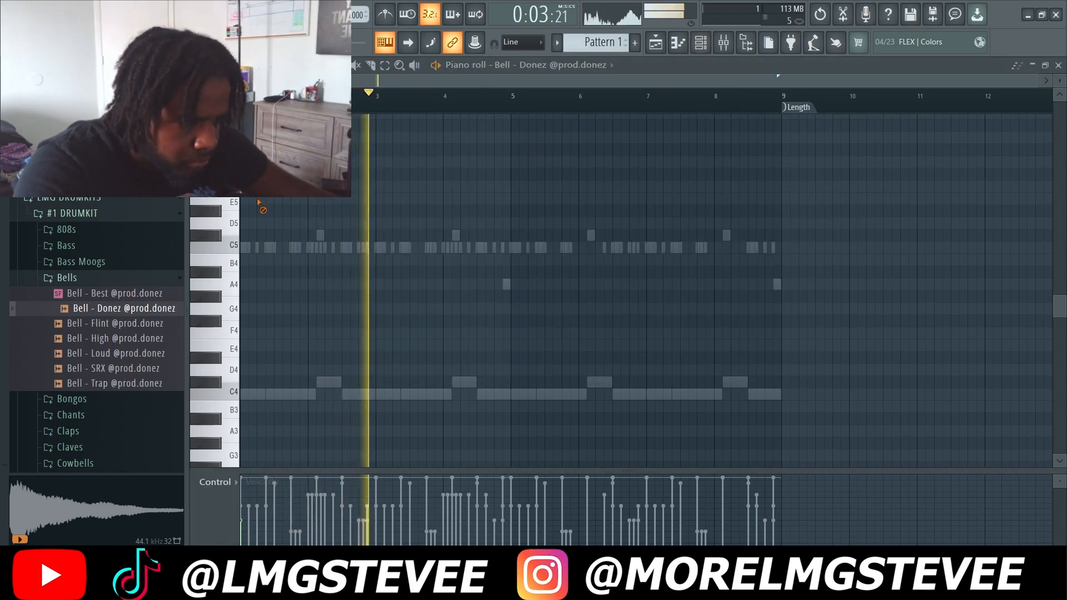
pyautogui.press('space')
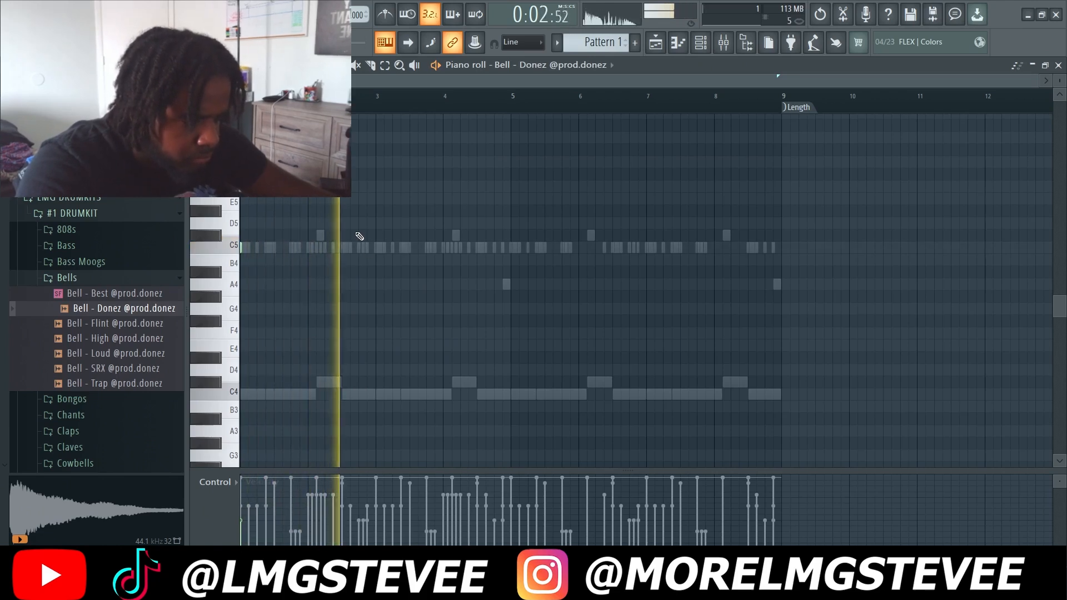
pyautogui.press('space')
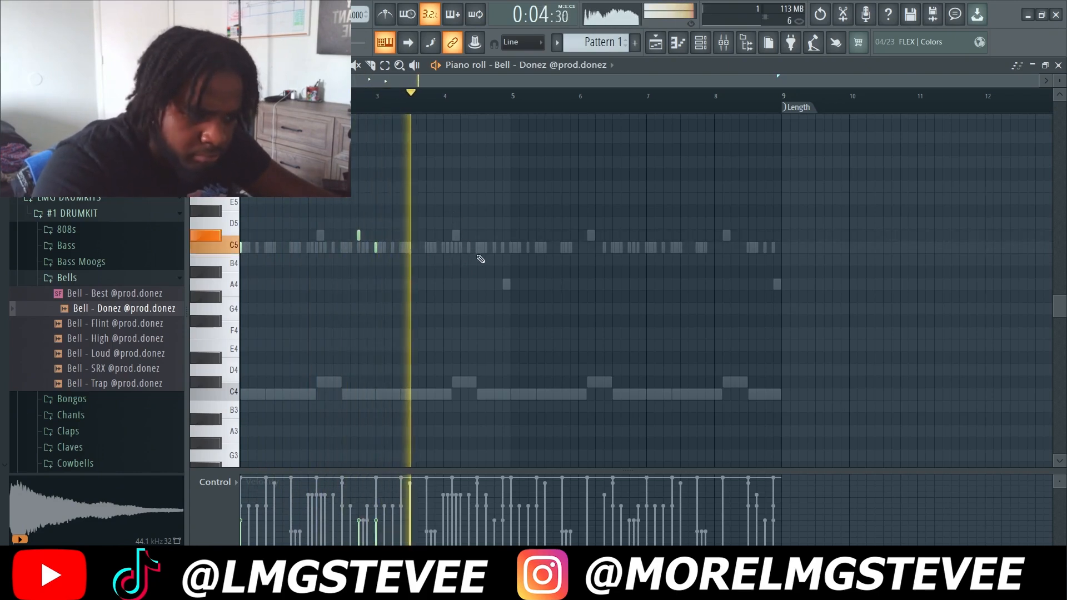
pyautogui.click(510, 247)
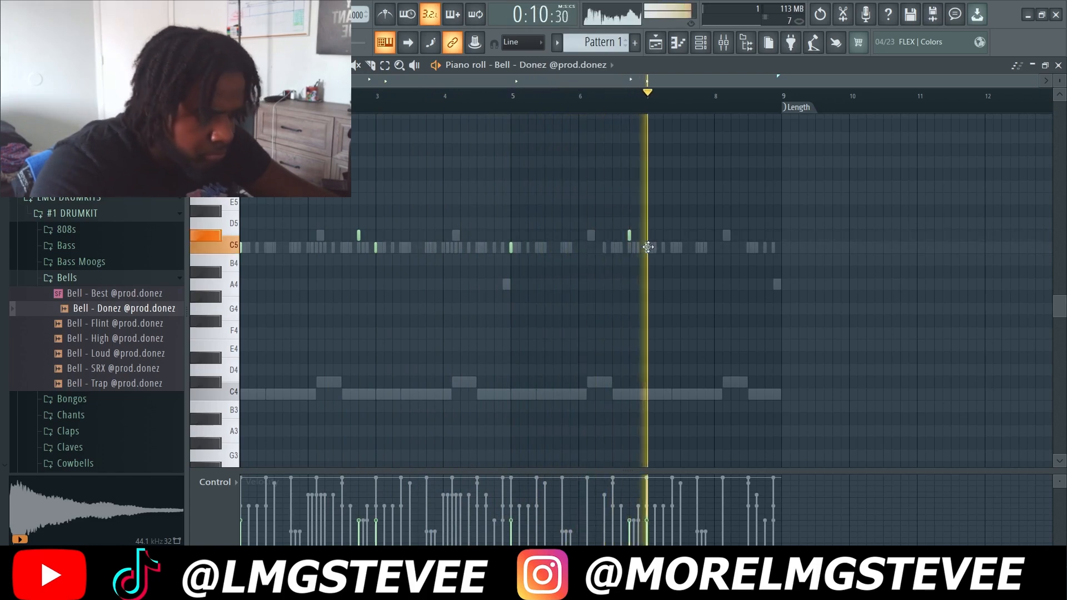
# Step: Write a one-bar C4 note in bar 1 and a one-bar C#4 note in bar 2 for Jup-8 V4
pyautogui.moveTo(665, 217); pyautogui.dragTo(240, 399)
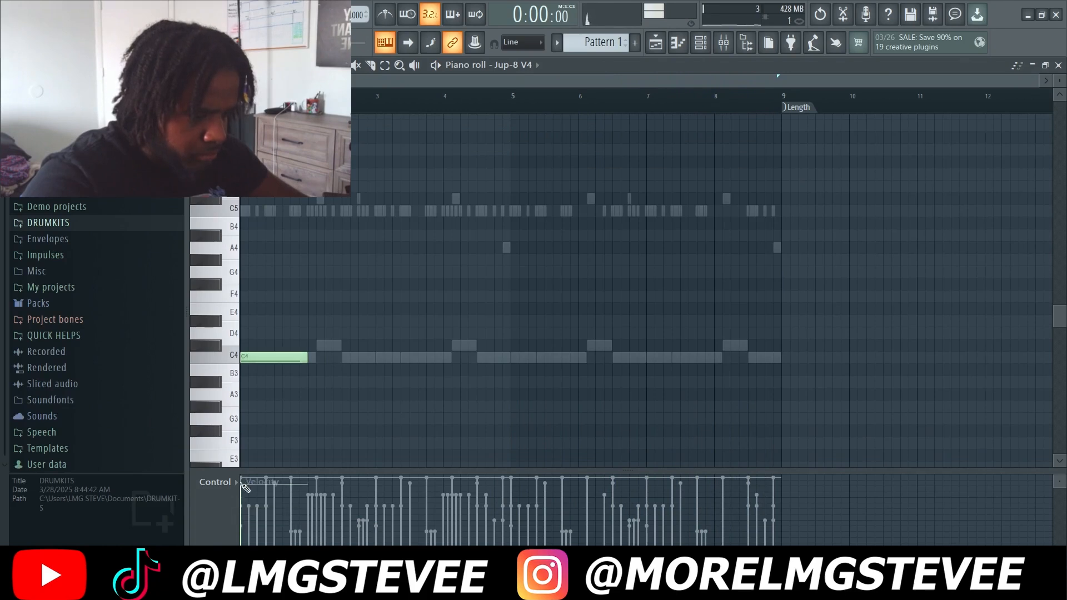
pyautogui.press('space')
pyautogui.moveTo(321, 334); pyautogui.dragTo(321, 362)
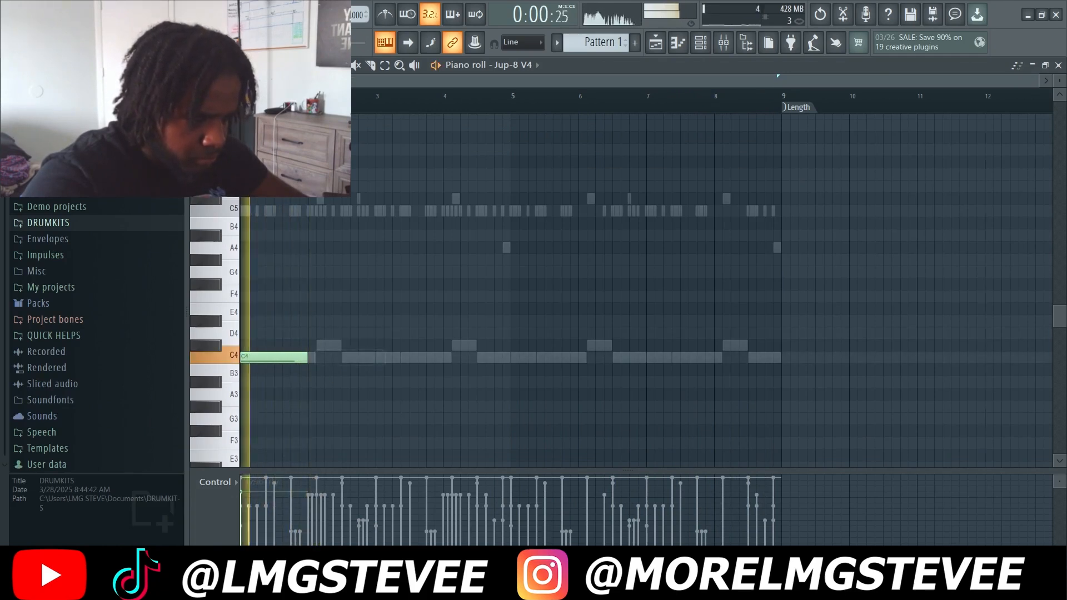
pyautogui.click(322, 345)
pyautogui.press('space')
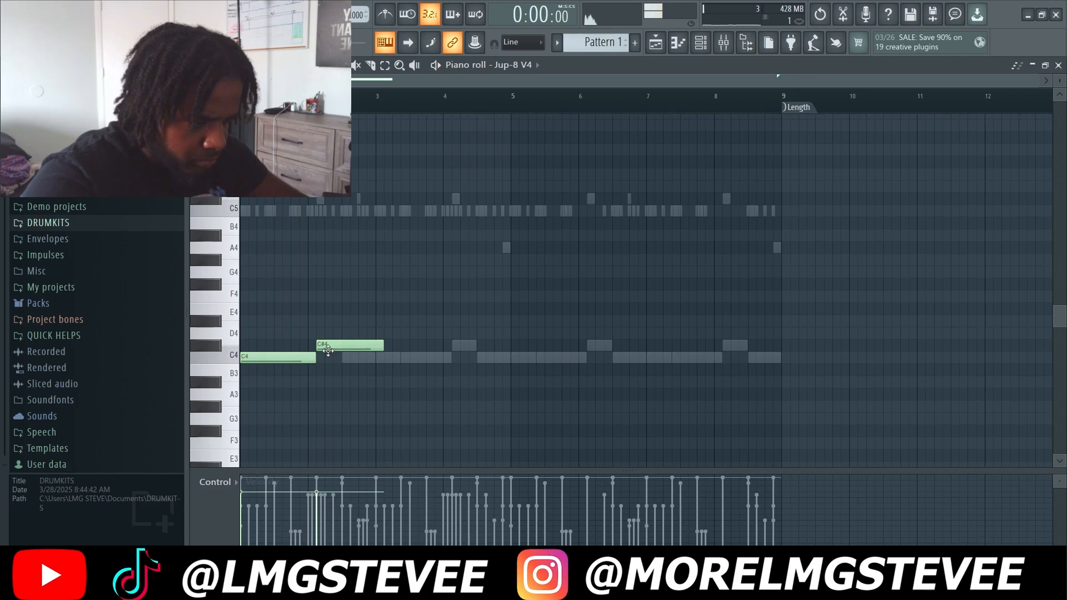
pyautogui.press('space')
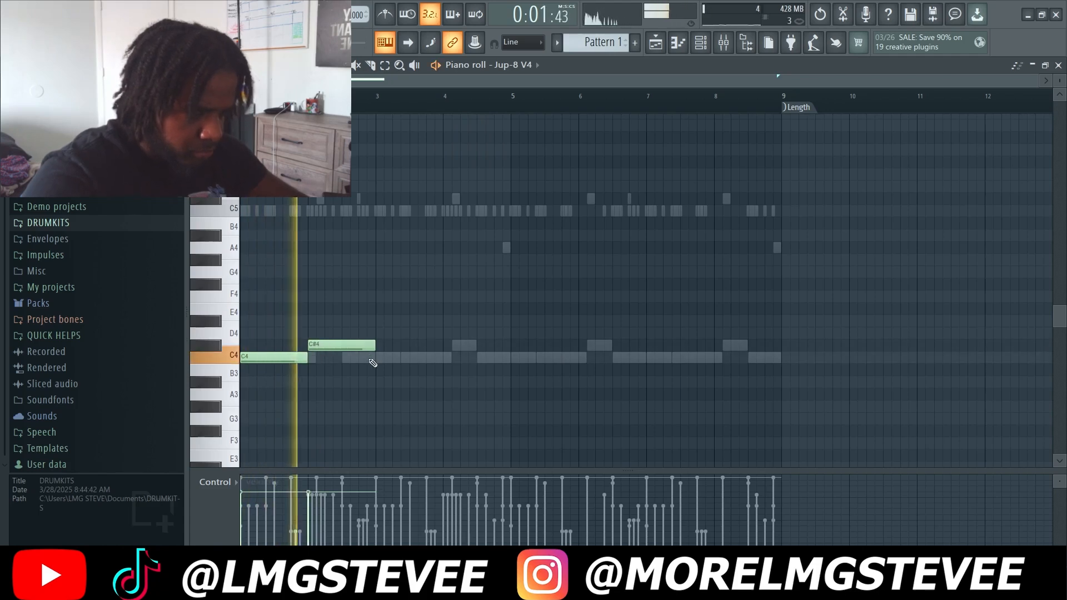
# Step: Duplicate the Jup-8 V4 C4 and C#4 notes through bar 8 and add a shortened C5 note at the end of bar 8
pyautogui.moveTo(371, 387); pyautogui.dragTo(299, 334)
pyautogui.hotkey('ctrl', 'b')
pyautogui.moveTo(515, 395); pyautogui.dragTo(327, 314)
pyautogui.hotkey('ctrl', 'b')
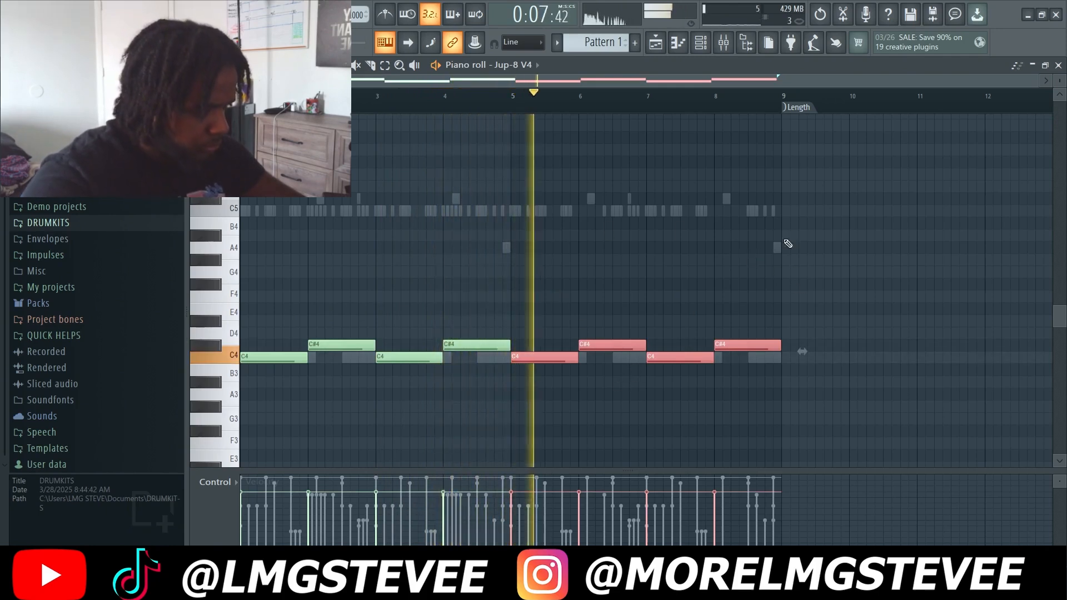
pyautogui.click(772, 210)
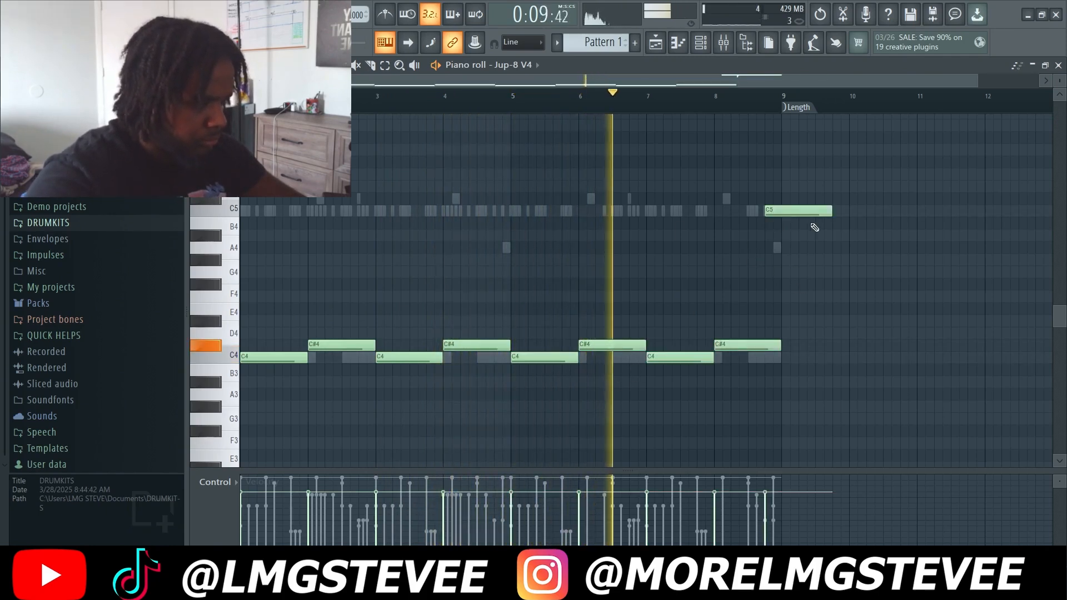
pyautogui.moveTo(825, 213); pyautogui.dragTo(778, 219)
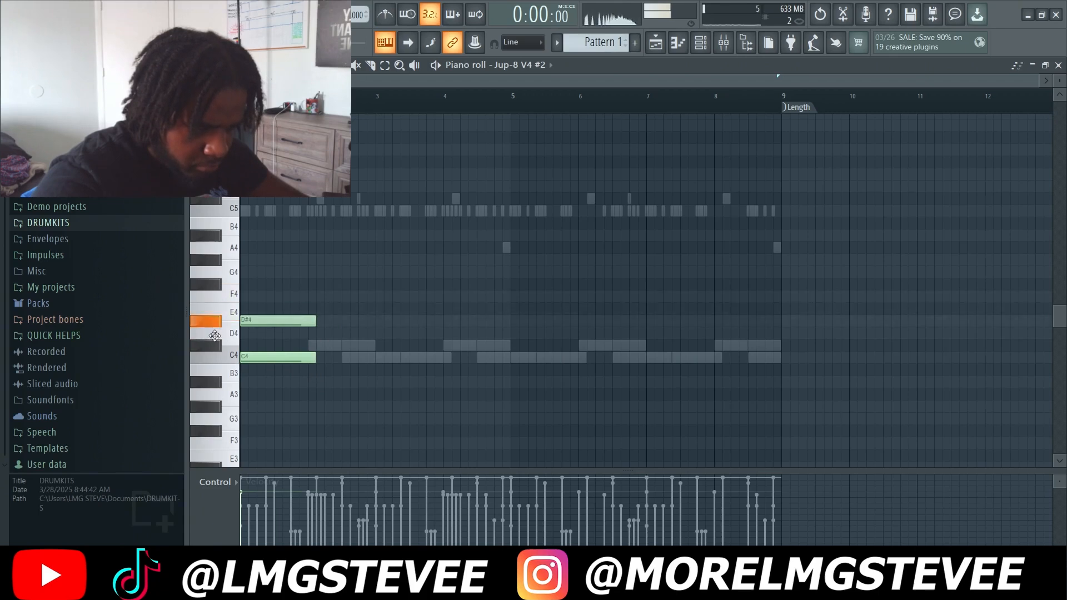
# Step: Try an E4 note at bar 2 and a one-bar D4 above the C4 in Jup-8 V4 #2, and remove the E4
pyautogui.click(316, 309)
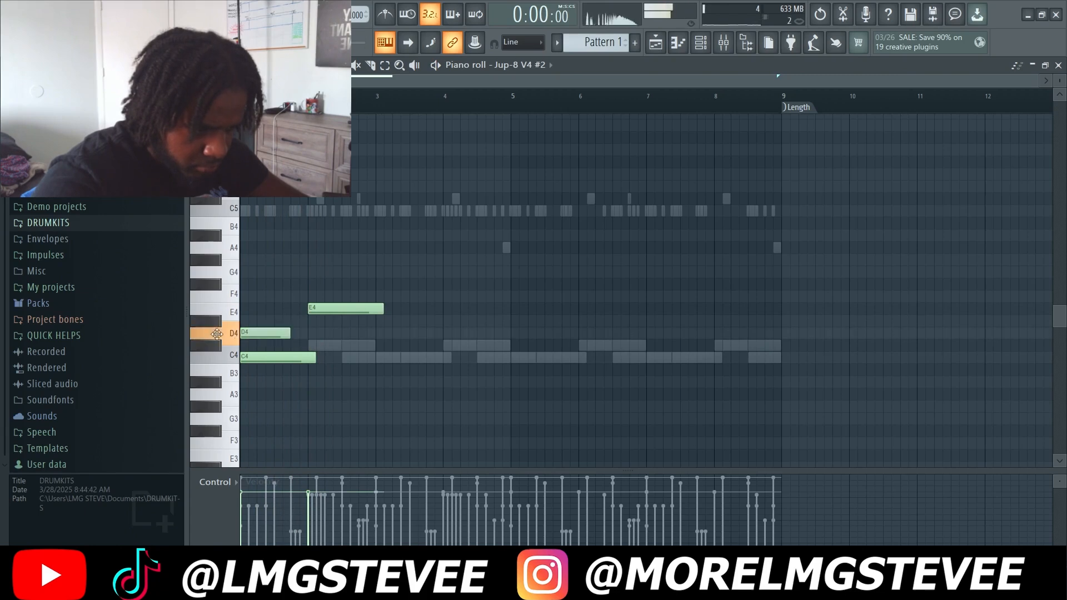
pyautogui.moveTo(285, 335); pyautogui.dragTo(307, 335)
pyautogui.rightClick(315, 309)
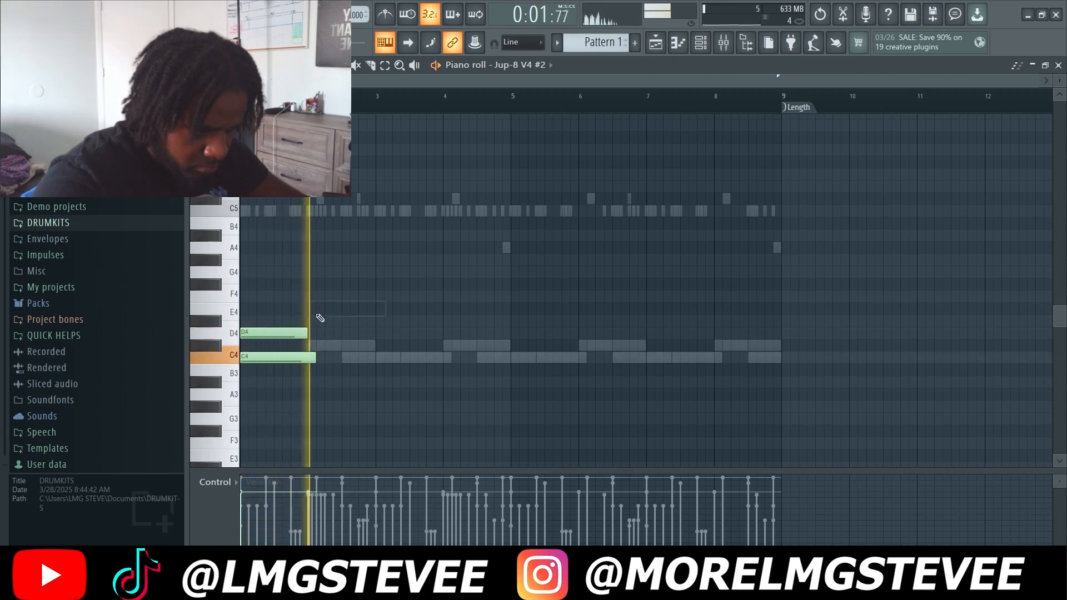
pyautogui.press('space')
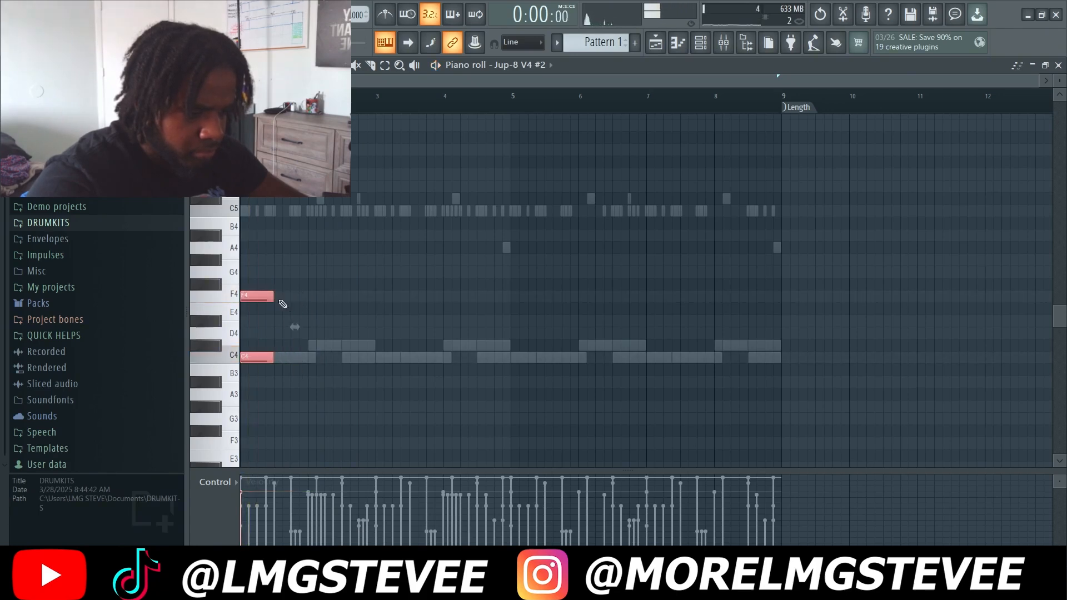
# Step: Try a D#4 note and a G#4 note late in bar 1 against the short opening C4 of Jup-8 V4 #2
pyautogui.click(260, 321)
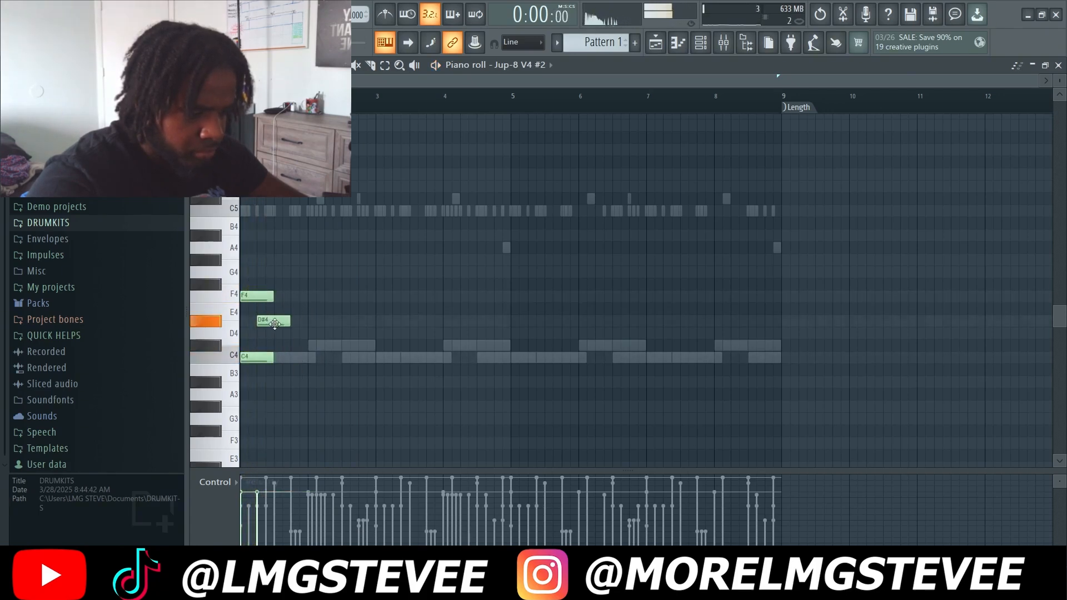
pyautogui.moveTo(274, 324); pyautogui.dragTo(283, 324)
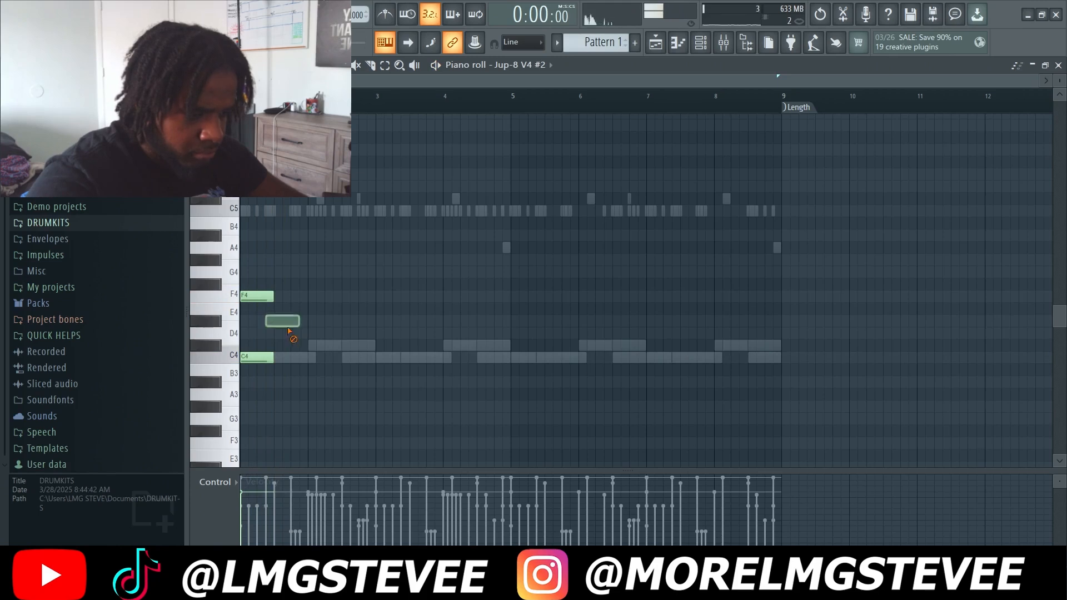
pyautogui.click(295, 260)
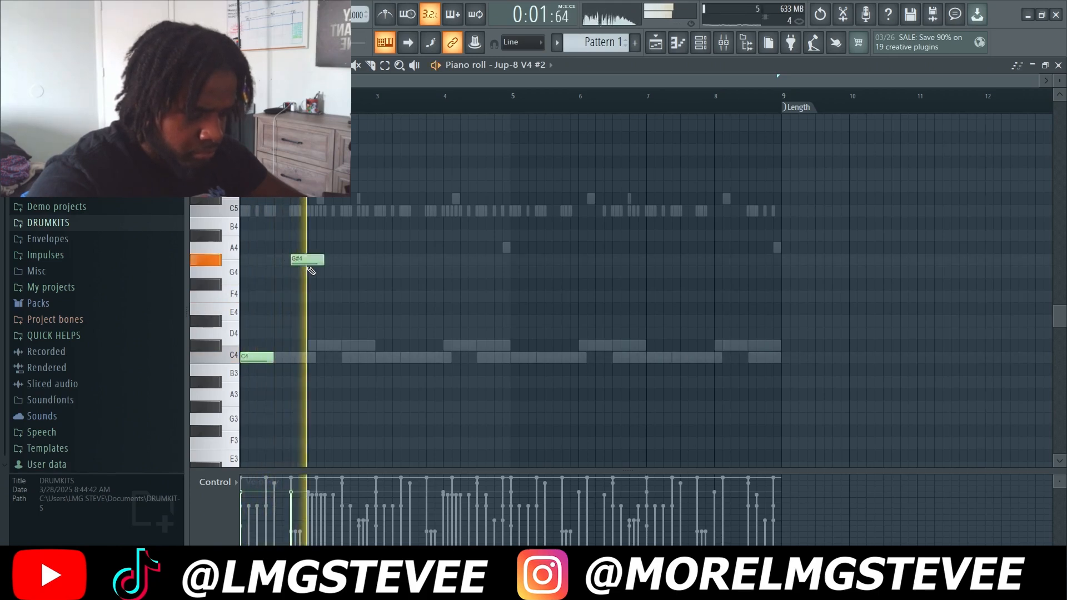
pyautogui.press('space')
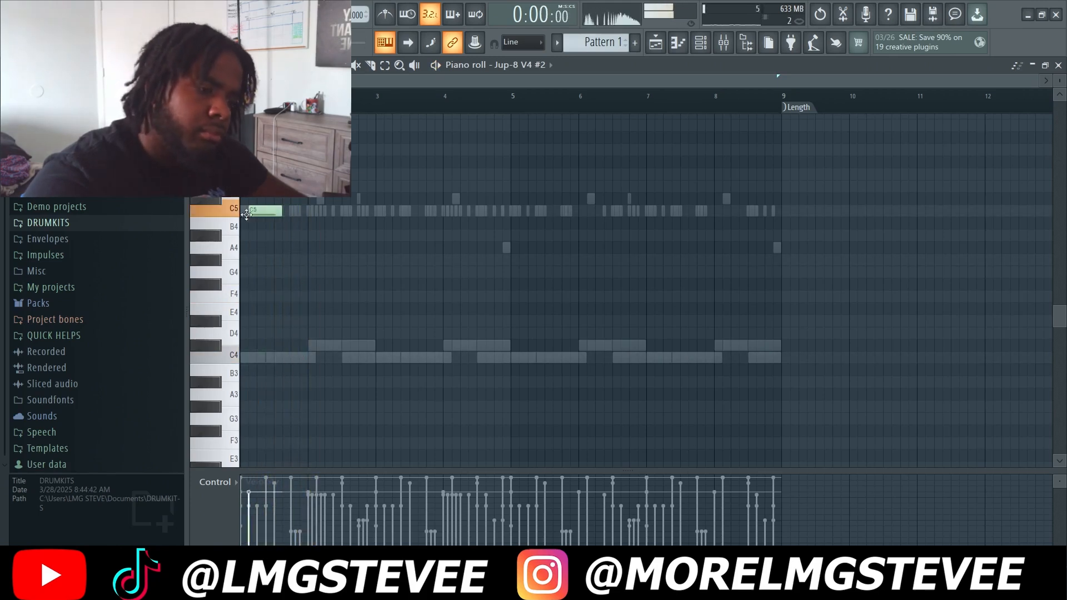
# Step: Add half-bar C5 notes at the start of bars 3, 5 and 7 of Jup-8 V4 #2
pyautogui.scroll(3, 279, 241)
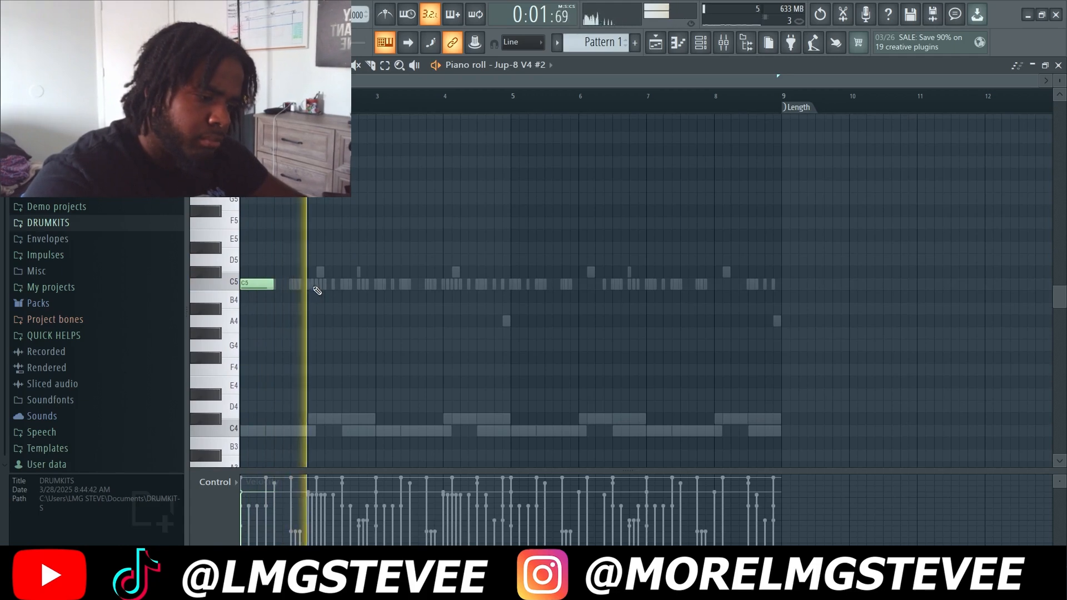
pyautogui.click(378, 283)
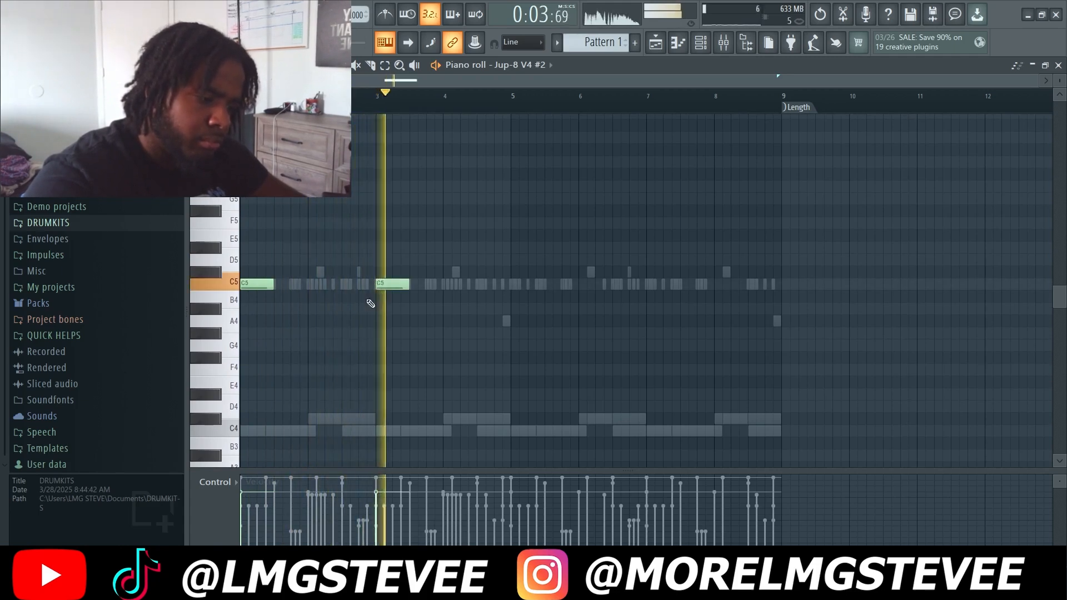
pyautogui.click(511, 284)
pyautogui.click(648, 284)
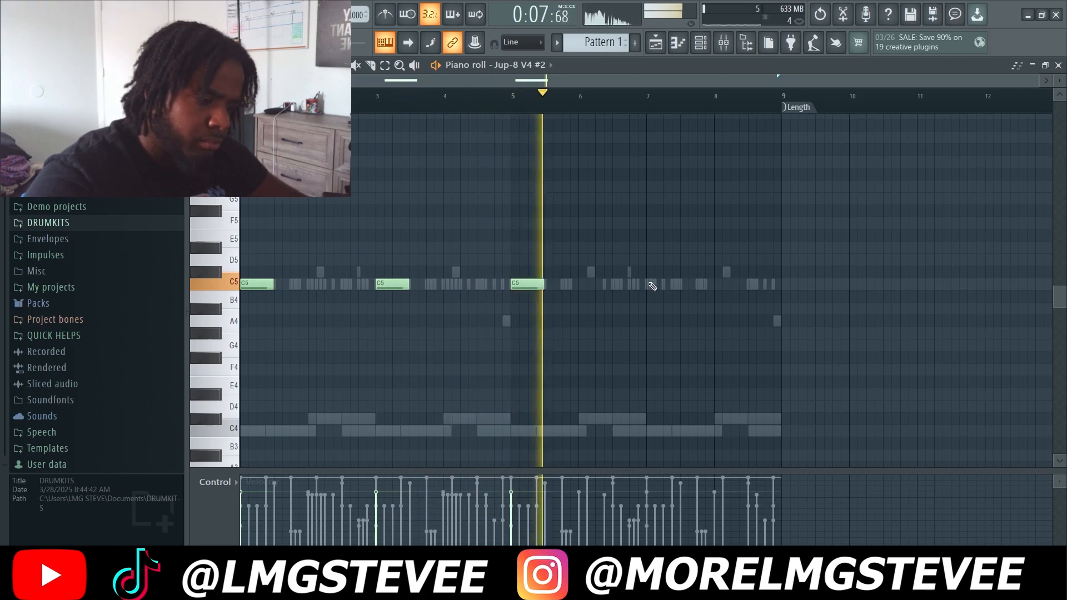
# Step: Lengthen the Jup-8 V4 #2 C5 notes to two bars each so they run back to back through bar 8
pyautogui.moveTo(732, 268); pyautogui.dragTo(608, 323)
pyautogui.hotkey('ctrl', 'a')
pyautogui.hotkey('ctrl', 'l')
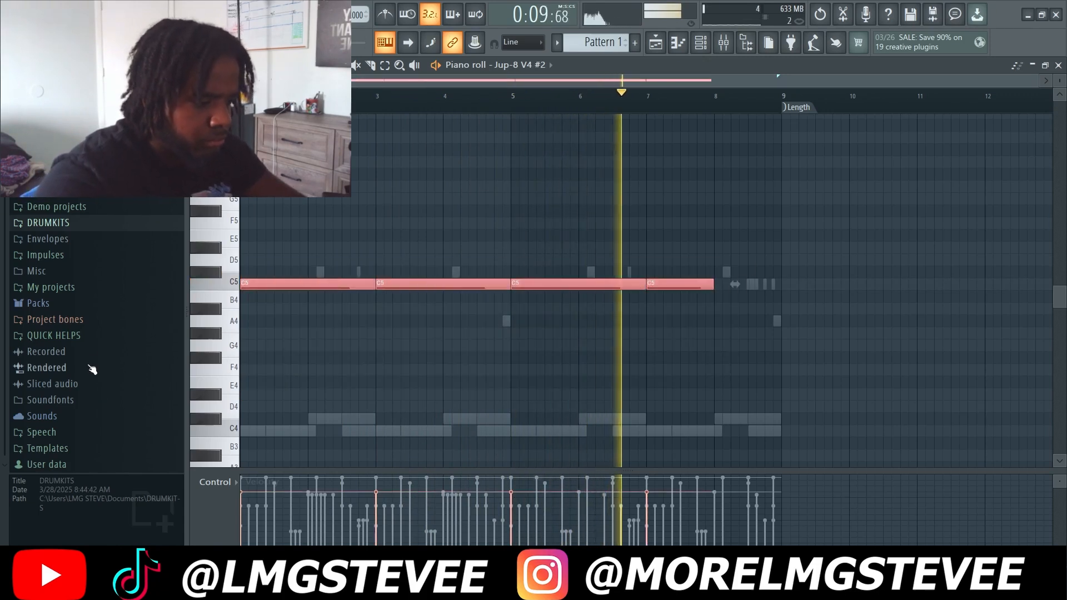
pyautogui.click(588, 354)
pyautogui.click(723, 283)
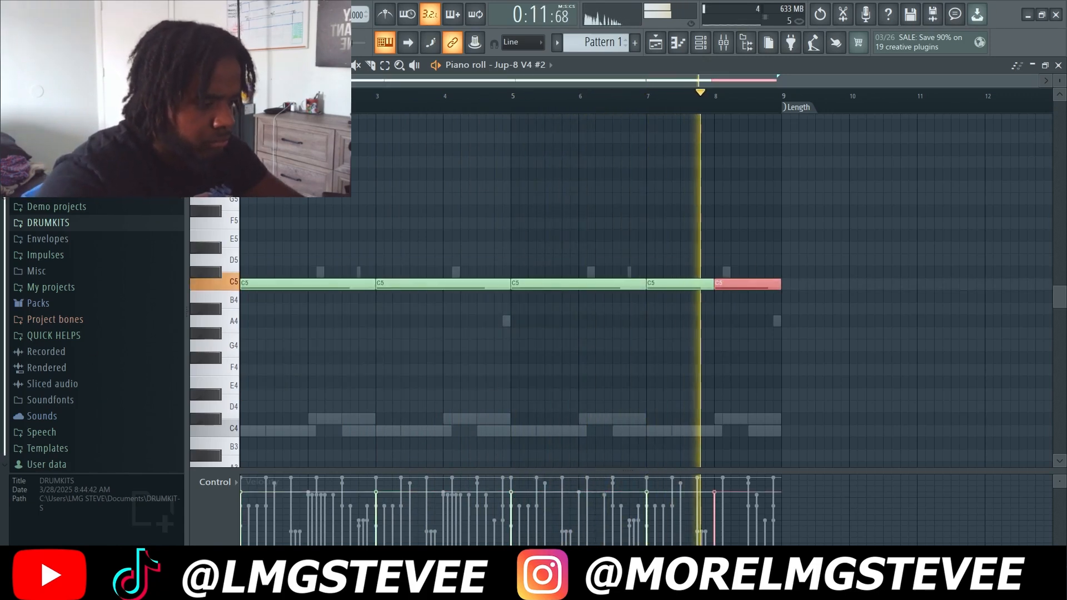
pyautogui.rightClick(748, 284)
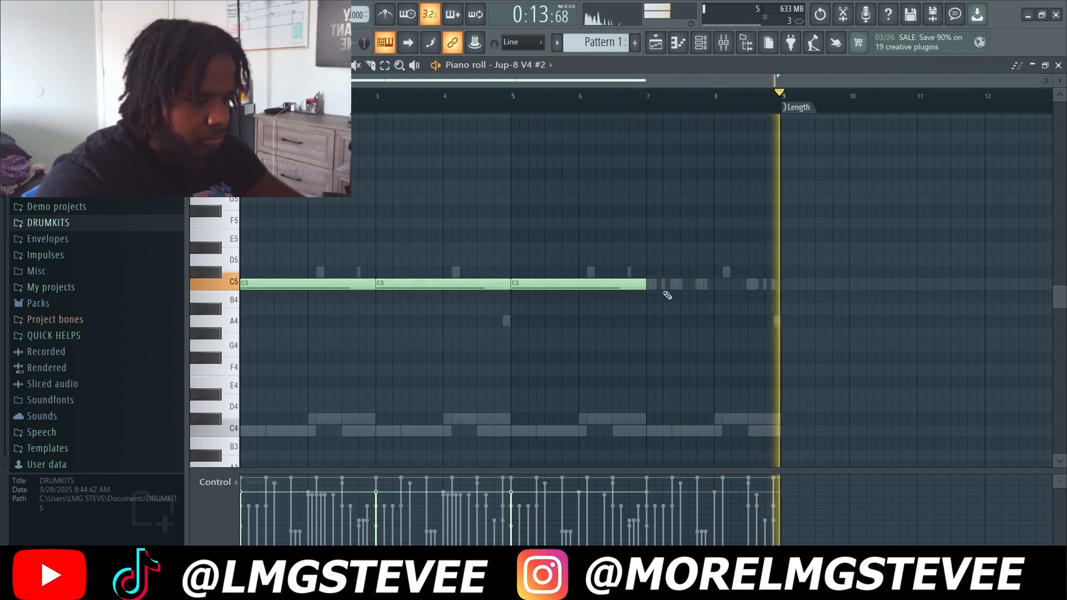
pyautogui.moveTo(715, 284); pyautogui.dragTo(781, 284)
# Step: Route Jup-8 V4 #2 to mixer insert 11 and load its Bells And Strings preset
pyautogui.click(717, 43)
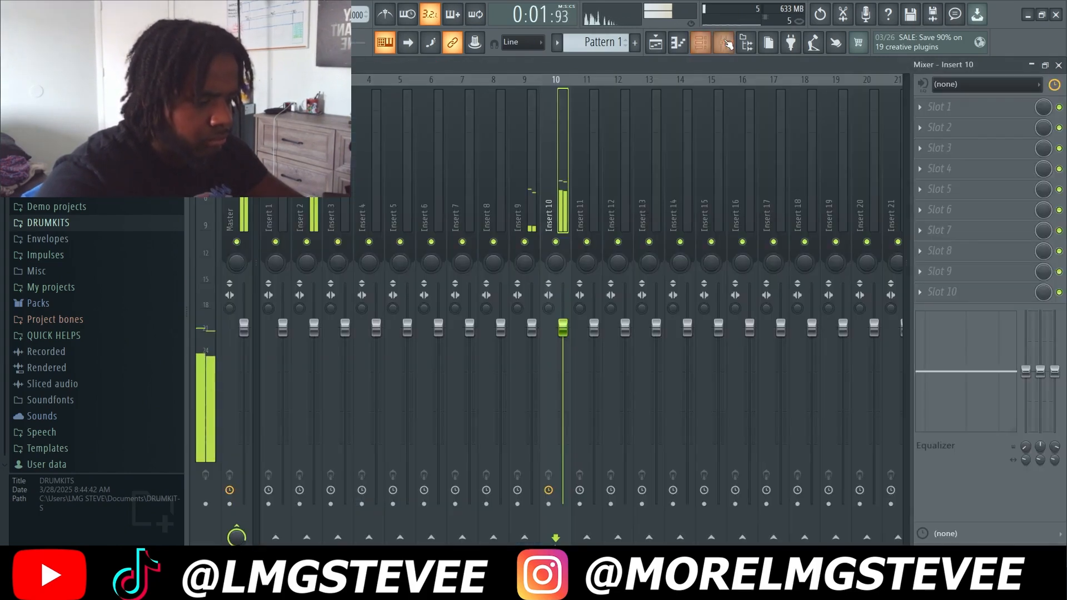
pyautogui.click(724, 43)
pyautogui.press('F6')
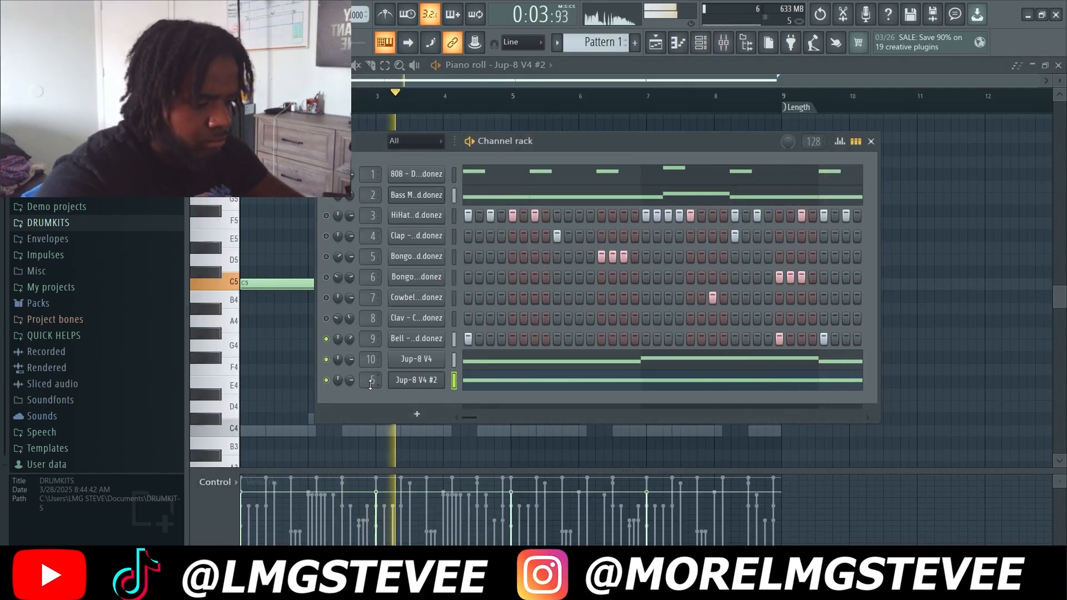
pyautogui.click(416, 381)
pyautogui.click(681, 211)
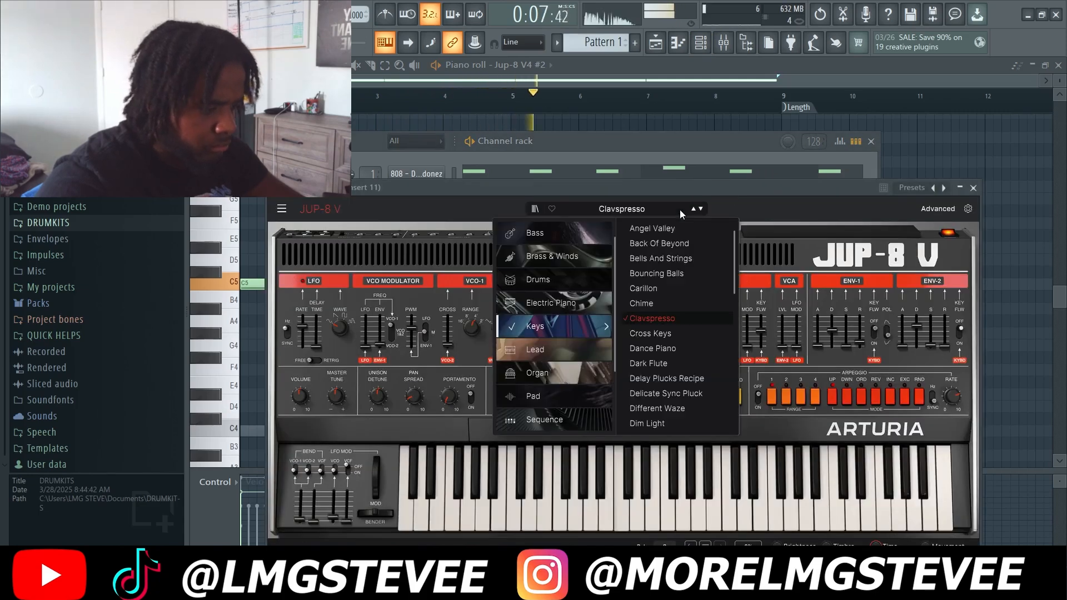
pyautogui.click(664, 258)
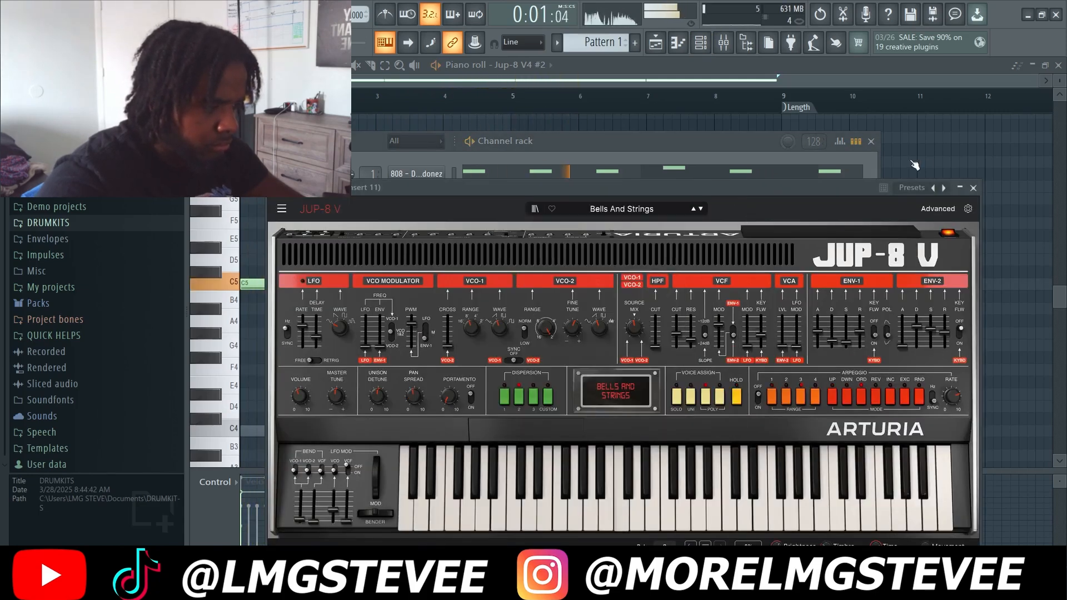
pyautogui.click(973, 187)
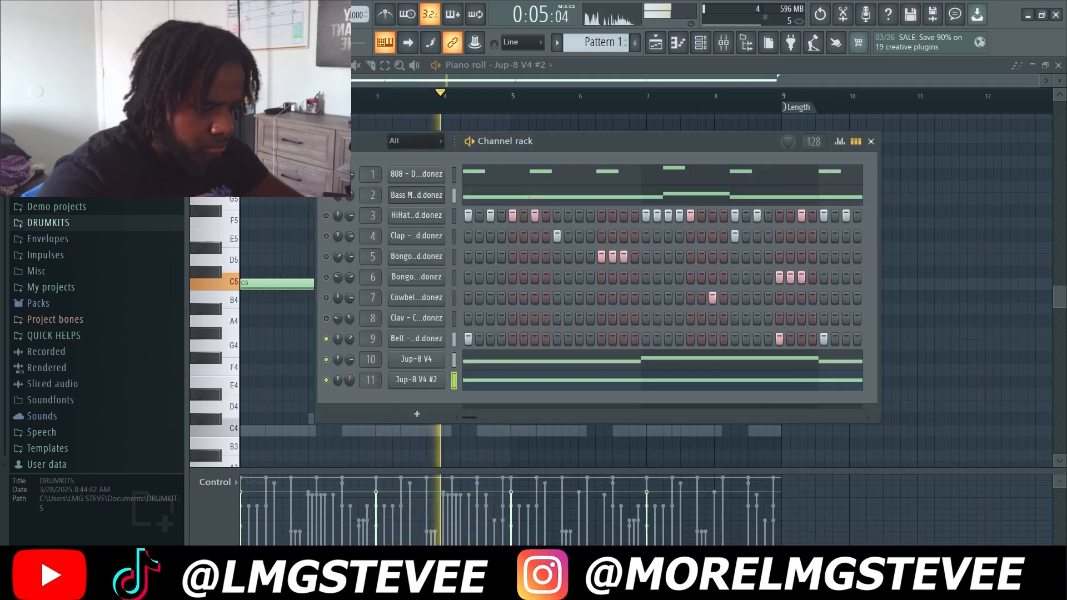
# Step: Try a third Jup-8 V4 instrument and browse its presets
pyautogui.click(404, 416)
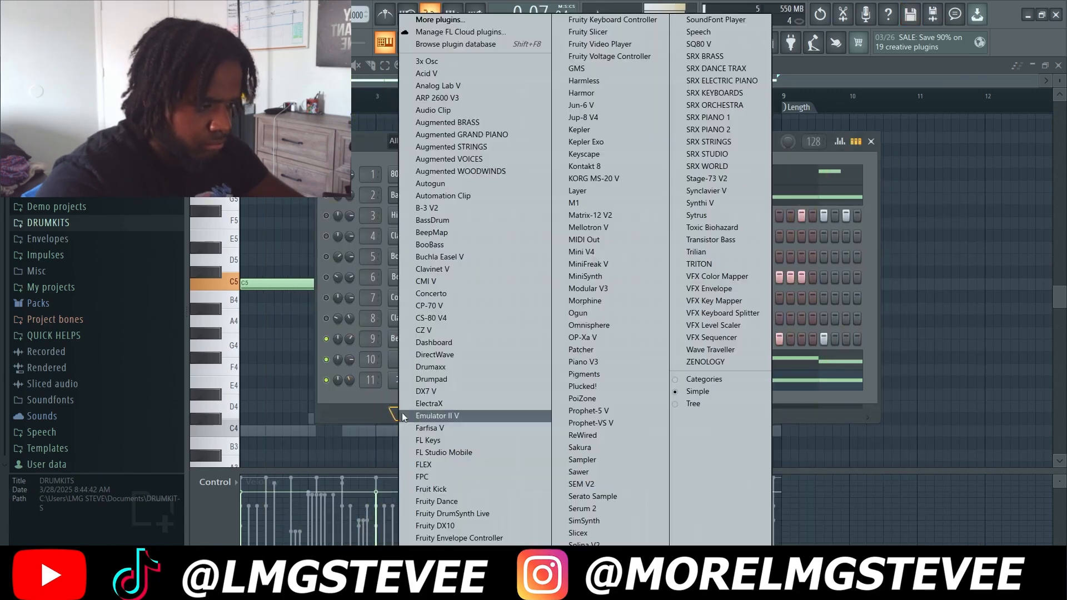
pyautogui.click(611, 116)
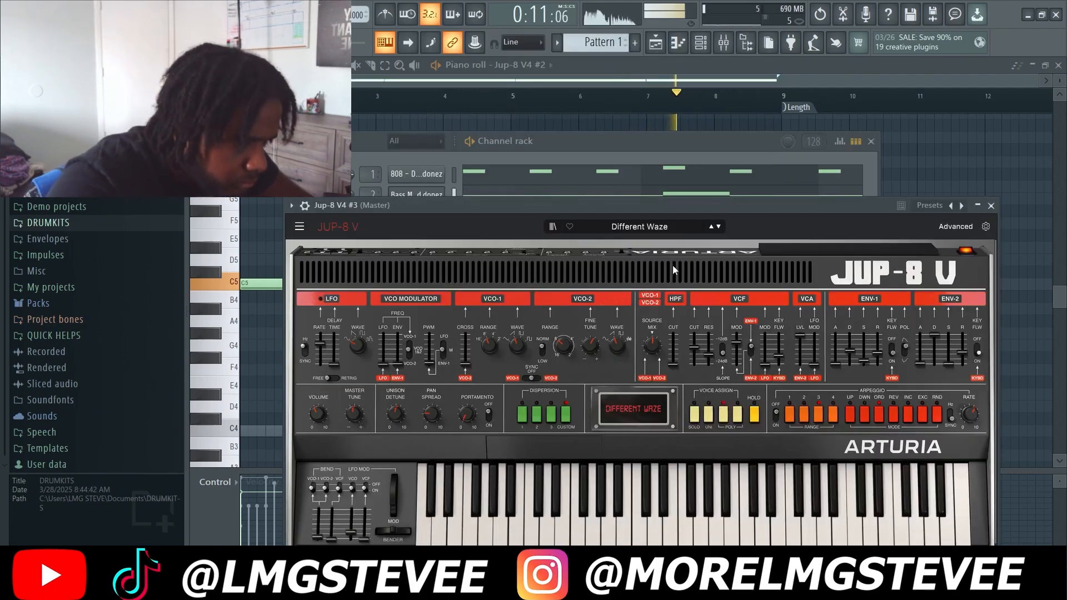
pyautogui.click(655, 231)
pyautogui.moveTo(570, 379)
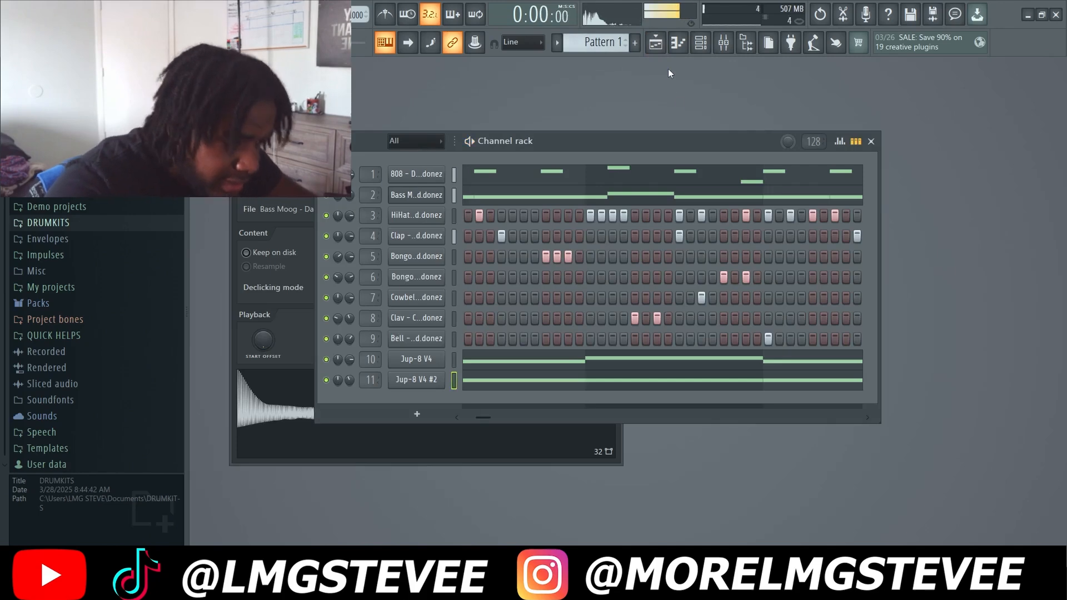
# Step: Split Pattern 1 by channel and place all the resulting patterns on playlist Tracks 1 to 11, starting at bar 1
pyautogui.click(556, 44)
pyautogui.click(664, 261)
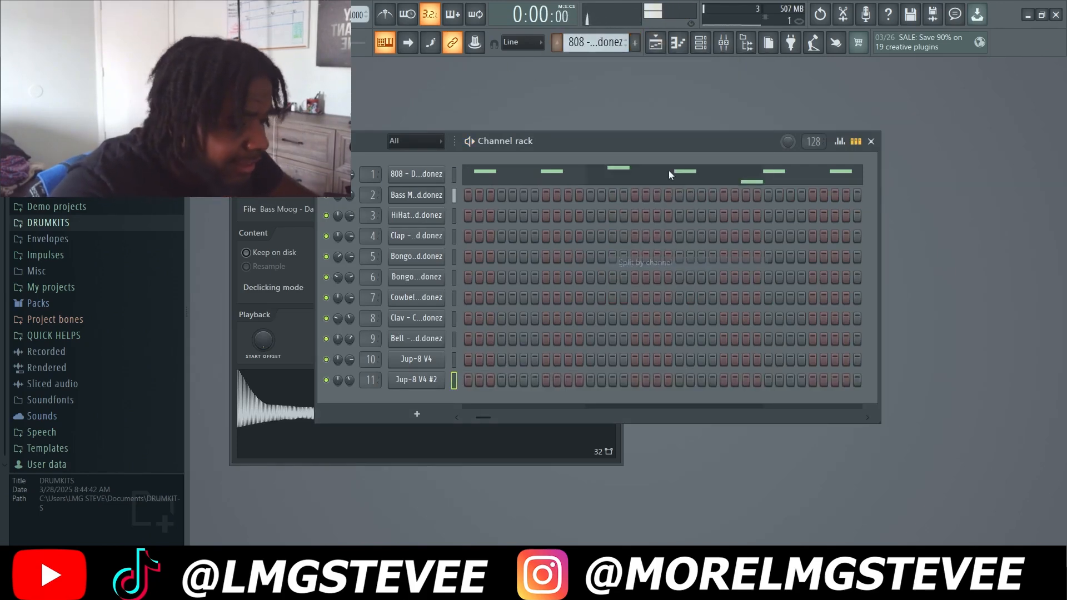
pyautogui.click(666, 43)
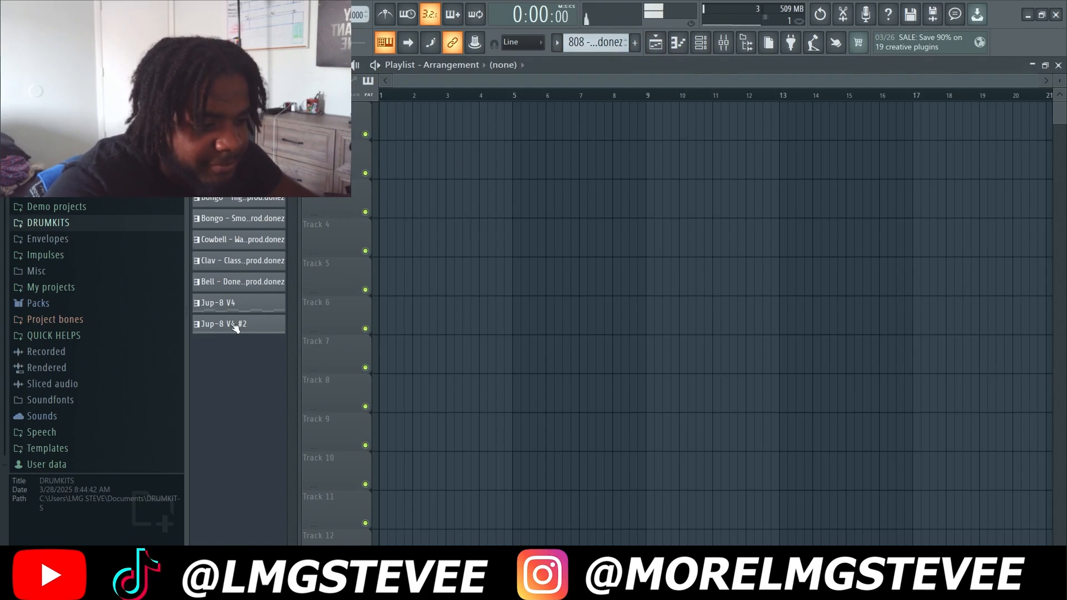
pyautogui.moveTo(239, 114); pyautogui.dragTo(430, 115)
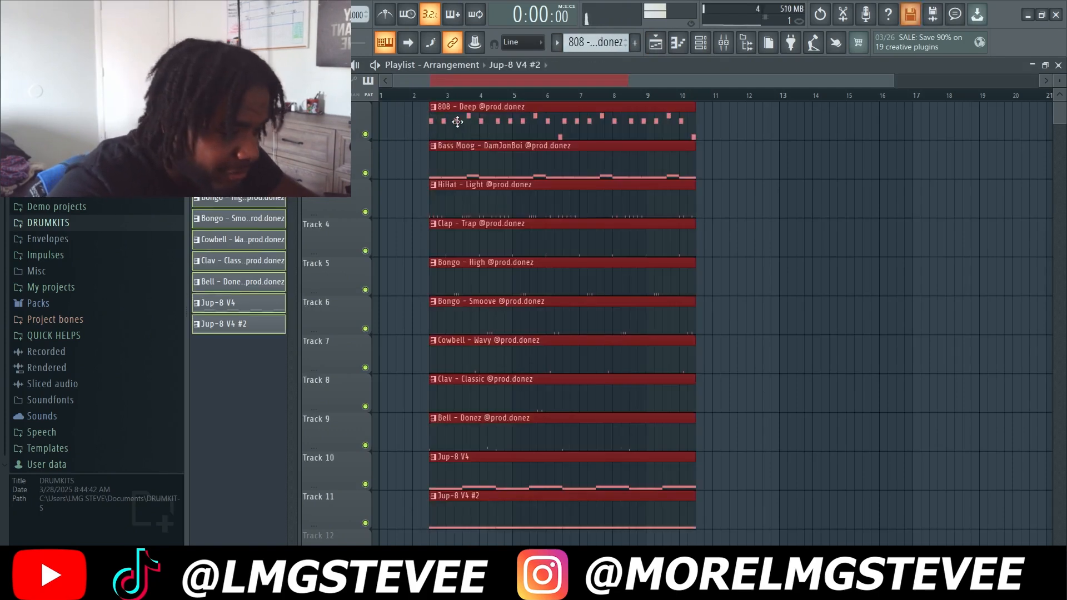
pyautogui.moveTo(526, 106); pyautogui.dragTo(477, 107)
pyautogui.click(834, 303)
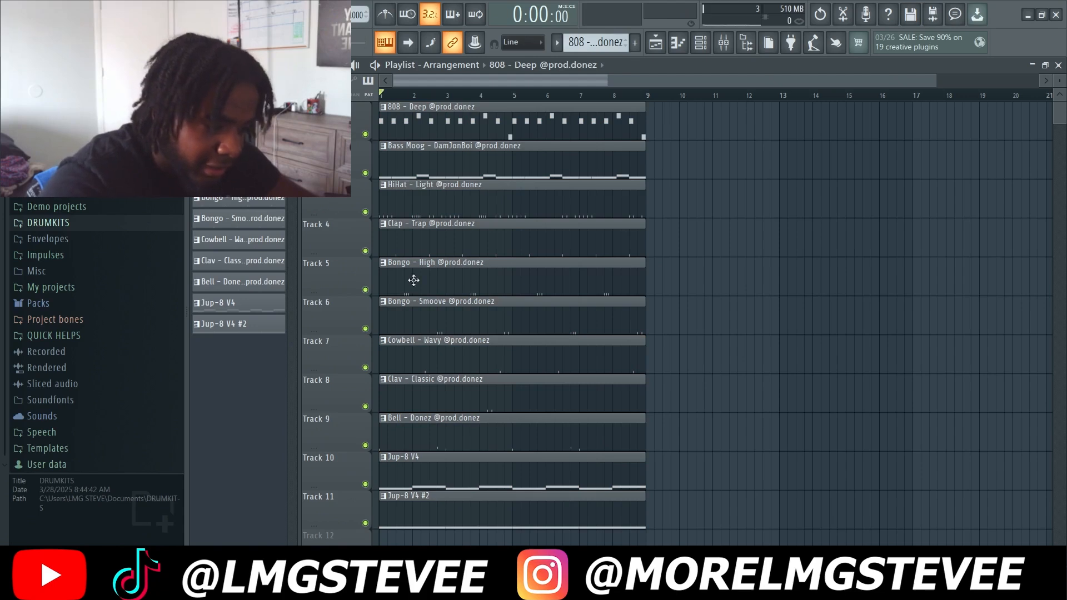
# Step: Duplicate all eleven playlist clips so the arrangement repeats from bar 9 through bar 16
pyautogui.scroll(-2, 575, 378)
pyautogui.scroll(-2, 637, 376)
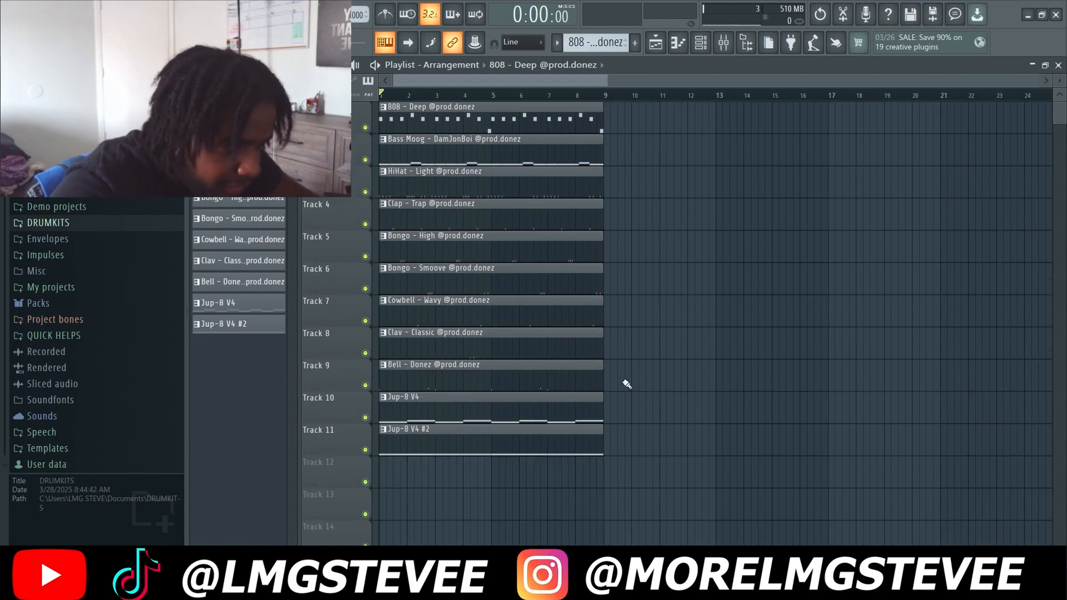
pyautogui.scroll(1, 626, 449)
pyautogui.moveTo(531, 525); pyautogui.dragTo(382, 97)
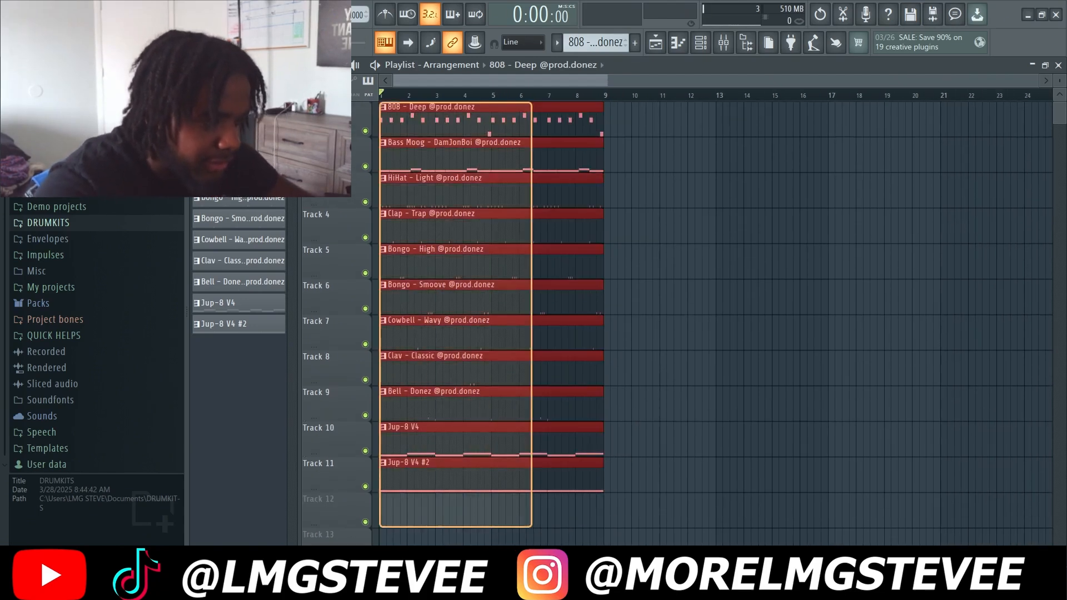
pyautogui.hotkey('ctrl', 'b')
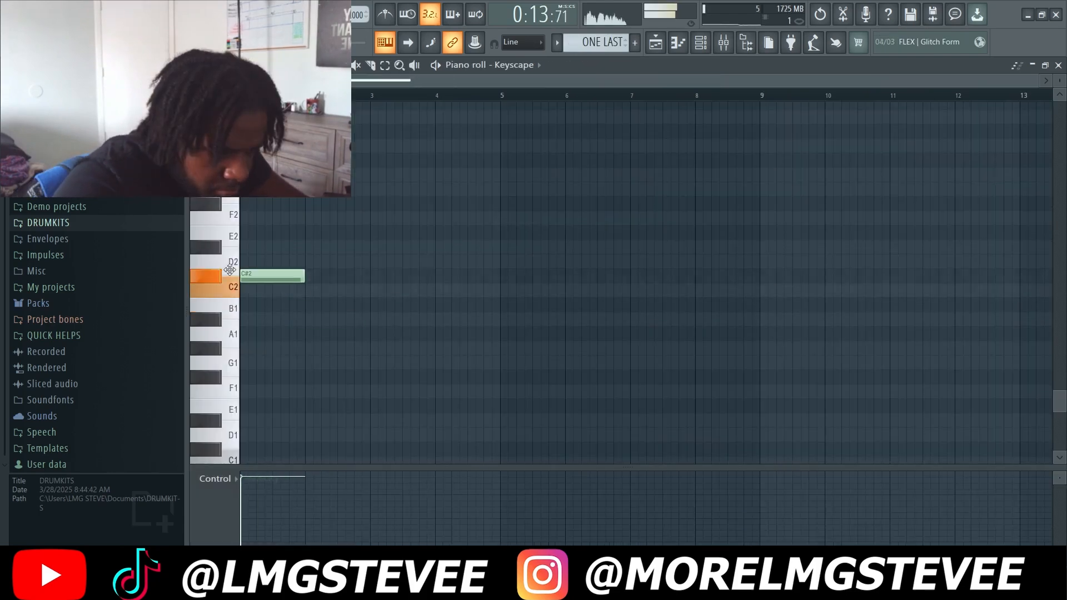
# Step: Write a 1.75-bar C2 followed by a quarter-bar C#2 for Keyscape in the ONE LAST pattern, and duplicate them from bar 3
pyautogui.press('space')
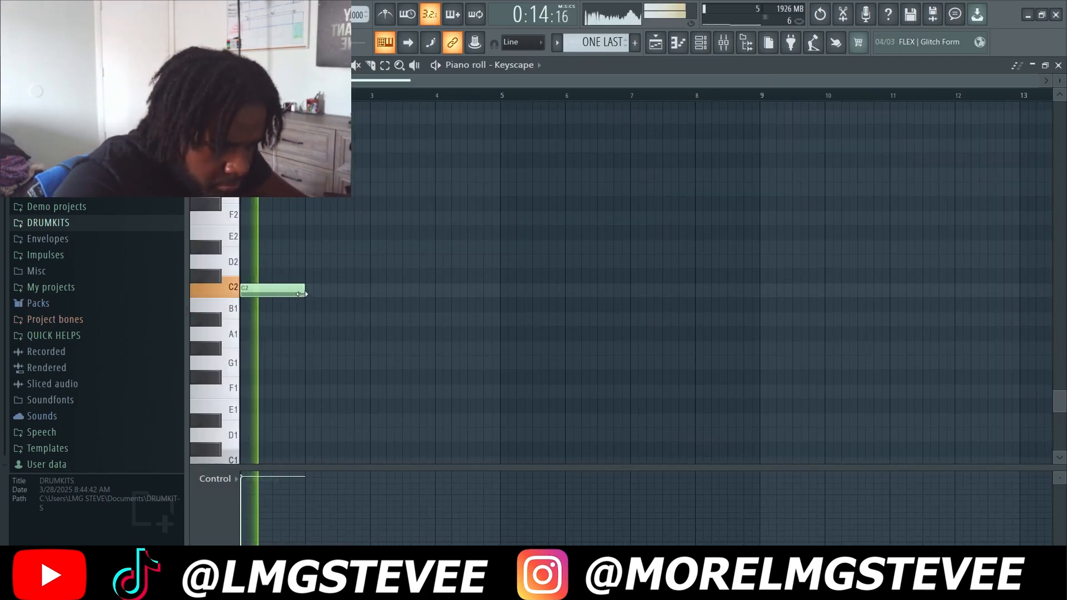
pyautogui.moveTo(305, 291); pyautogui.dragTo(354, 297)
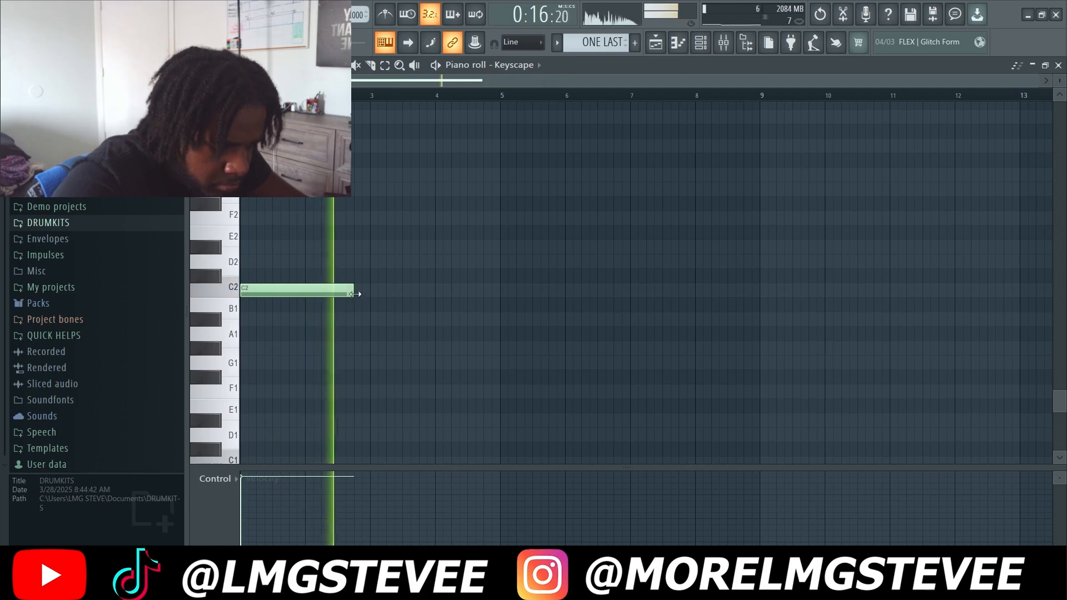
pyautogui.click(355, 277)
pyautogui.press('space')
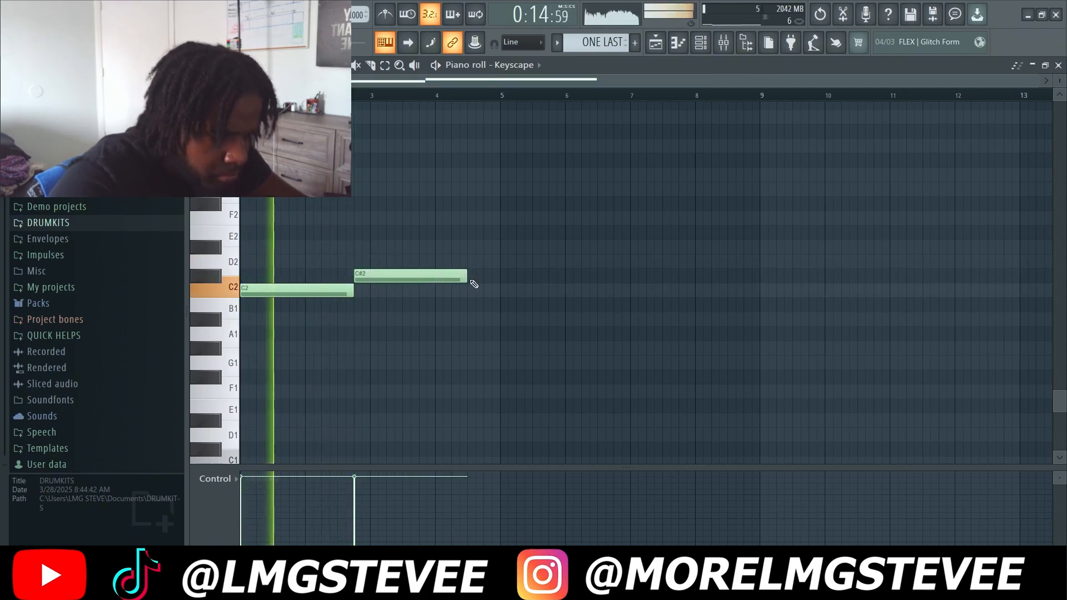
pyautogui.moveTo(469, 281); pyautogui.dragTo(364, 286)
pyautogui.hotkey('ctrl', 'b')
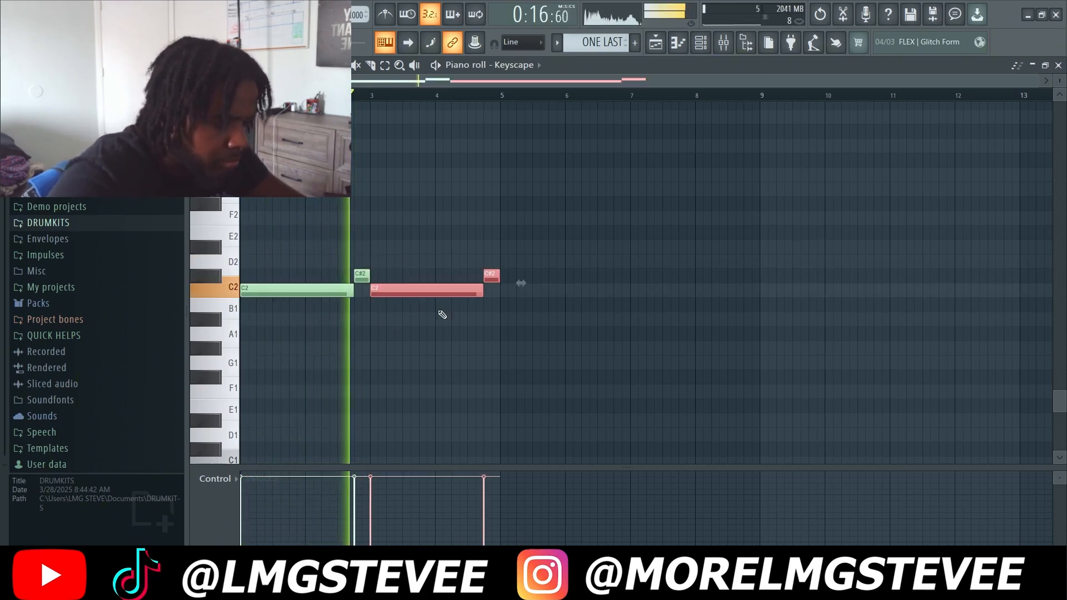
pyautogui.hotkey('ctrl', 'd')
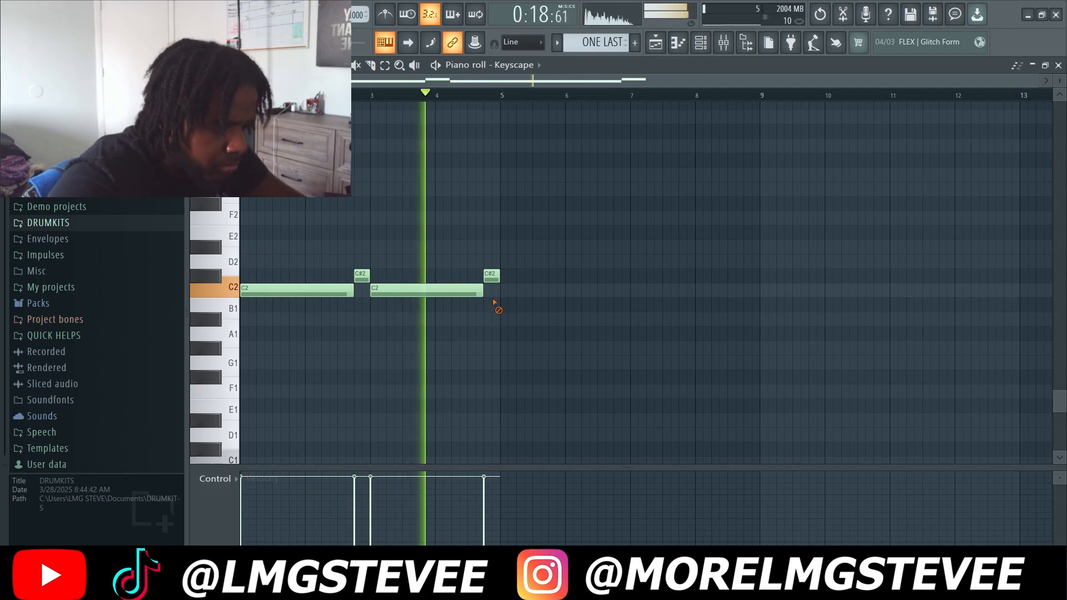
# Step: Replace the second Keyscape C#2 by extending the C2 to the end of bar 4, and duplicate the phrase through bar 8
pyautogui.rightClick(491, 277)
pyautogui.moveTo(483, 290); pyautogui.dragTo(500, 290)
pyautogui.hotkey('ctrl', 'b')
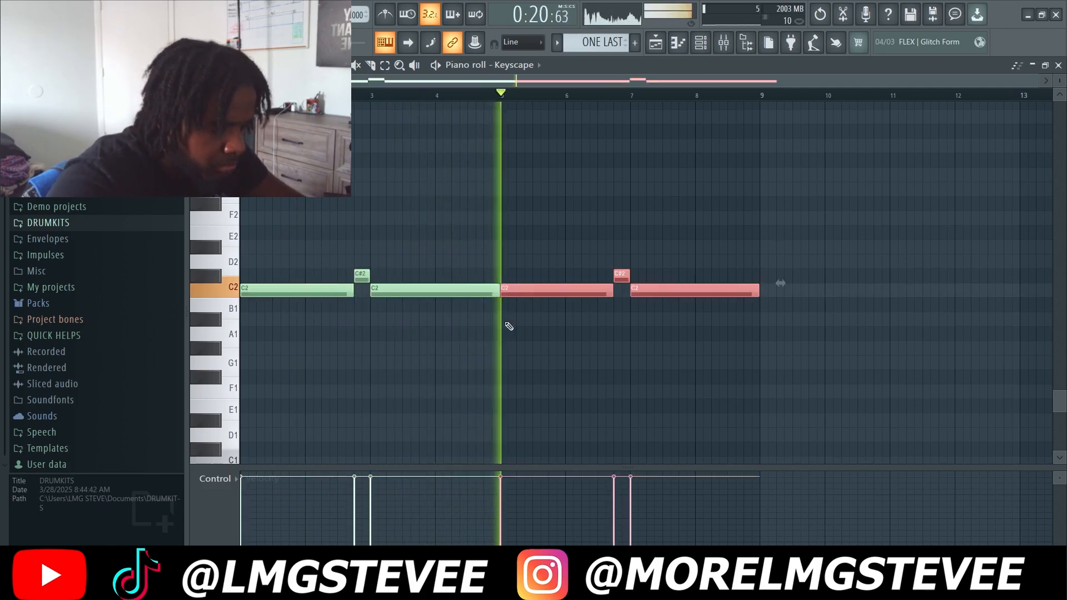
pyautogui.hotkey('ctrl', 'd')
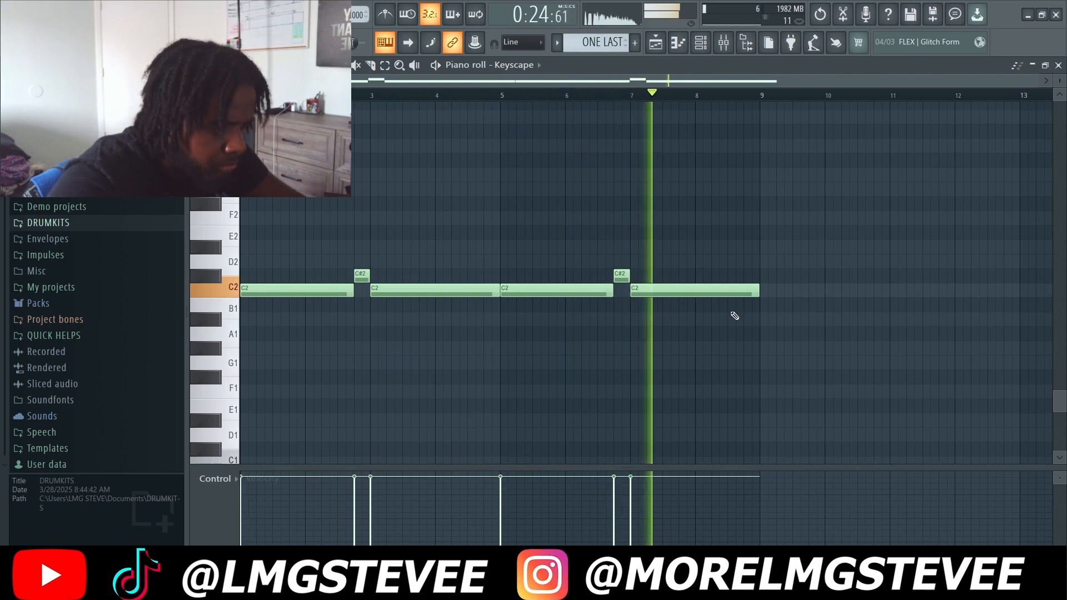
# Step: Play the arrangement from bar 1 in the playlist and delete the first Bell clip on Track 9
pyautogui.click(656, 42)
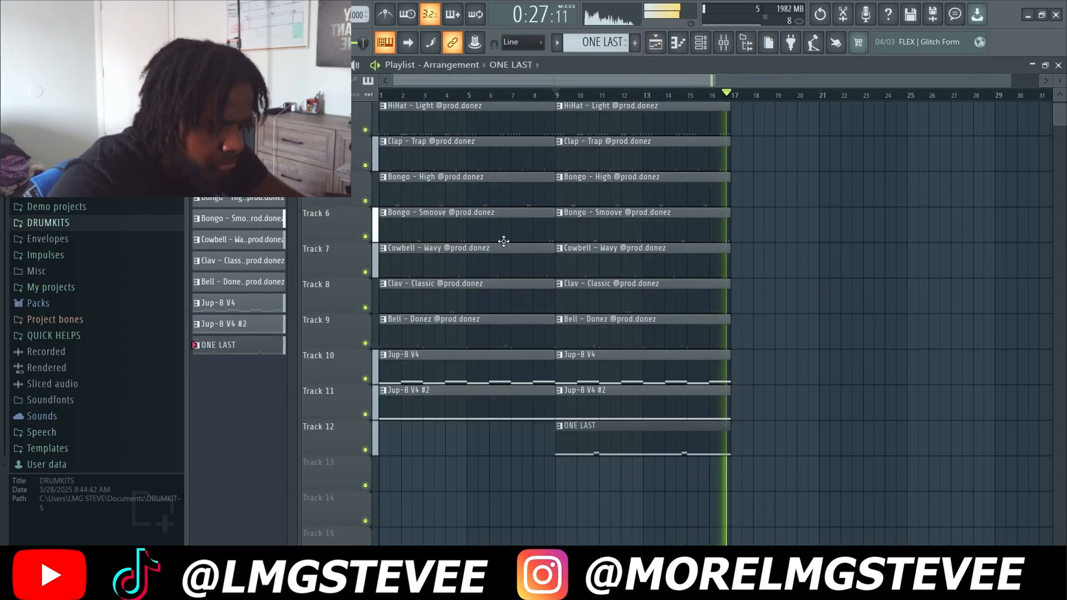
pyautogui.press('space')
pyautogui.press('space')
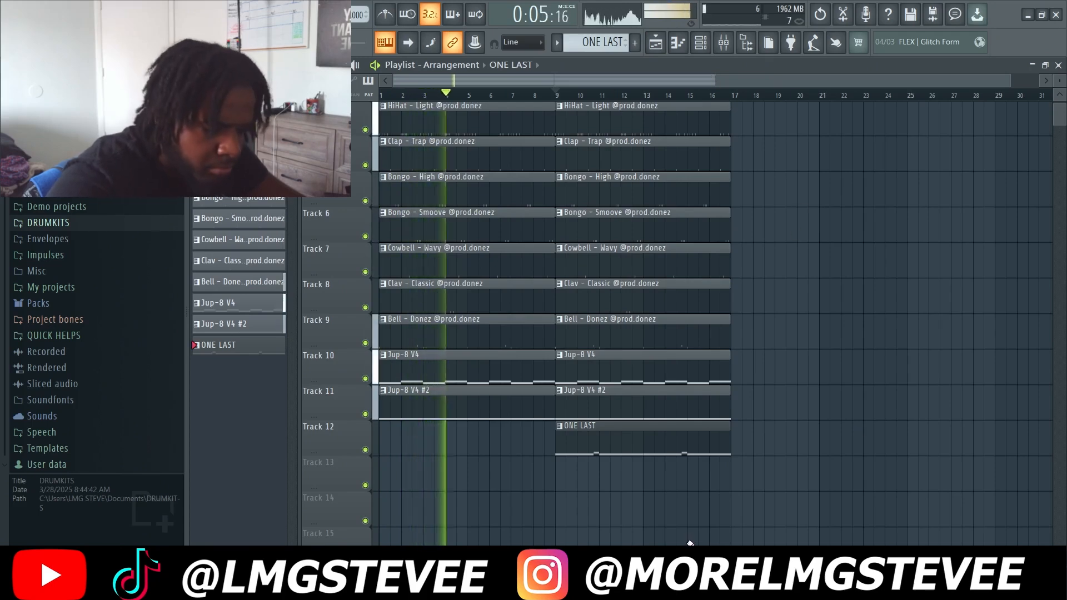
pyautogui.moveTo(627, 589)
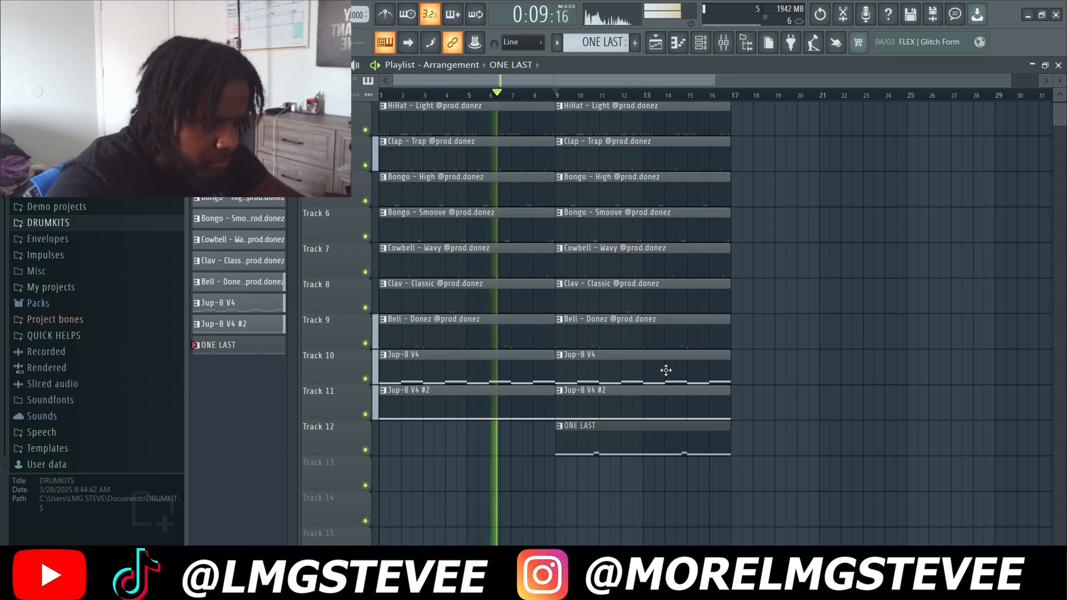
pyautogui.scroll(-2, 655, 369)
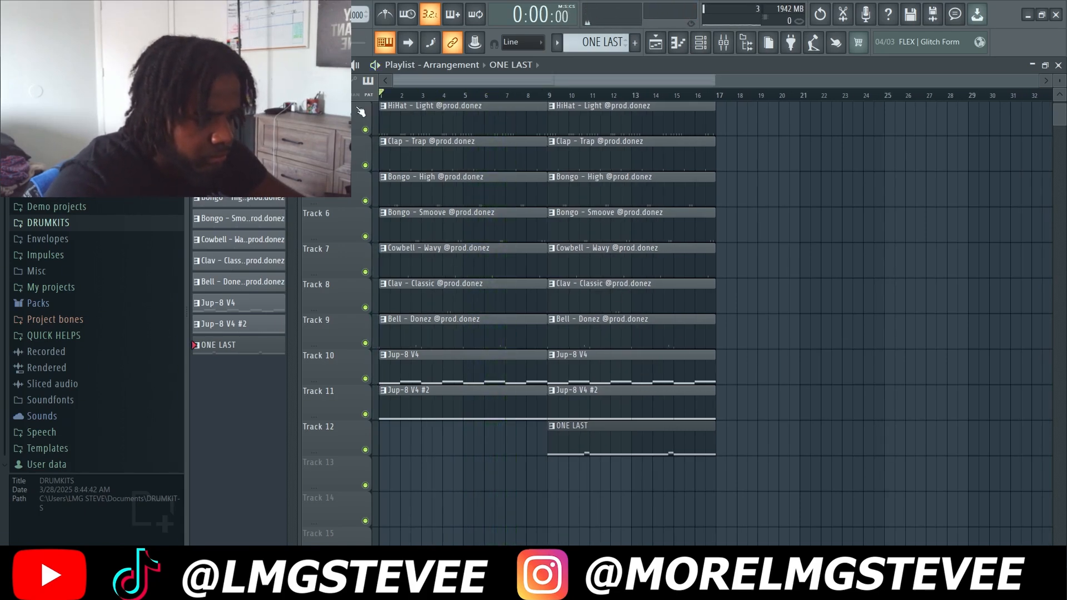
pyautogui.rightClick(435, 328)
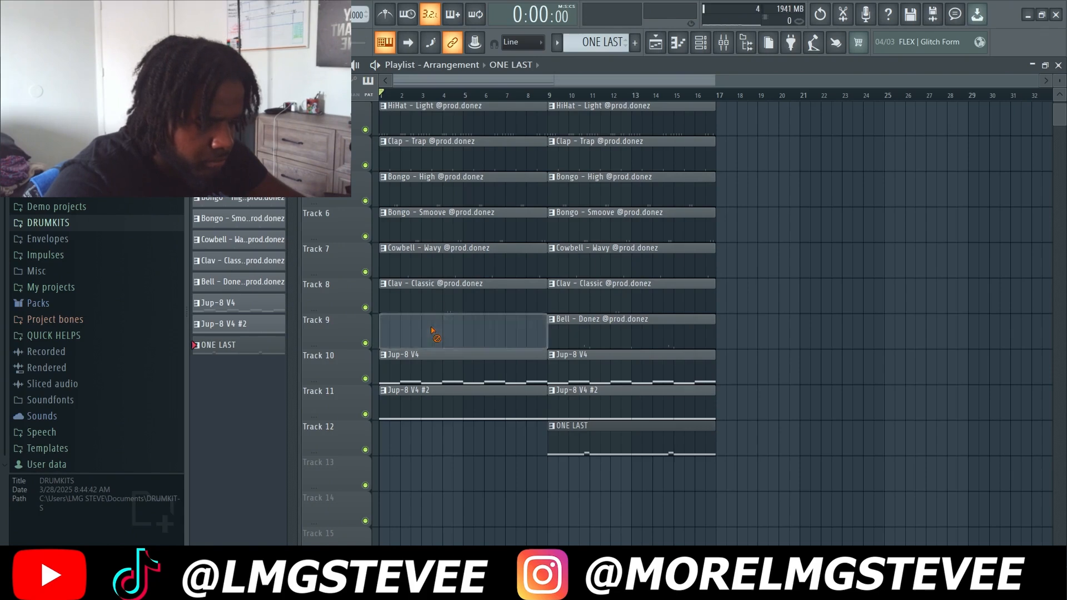
# Step: Play the arrangement and inspect the 808 - Deep channel's sampler settings, including its precomputed effects
pyautogui.press('space')
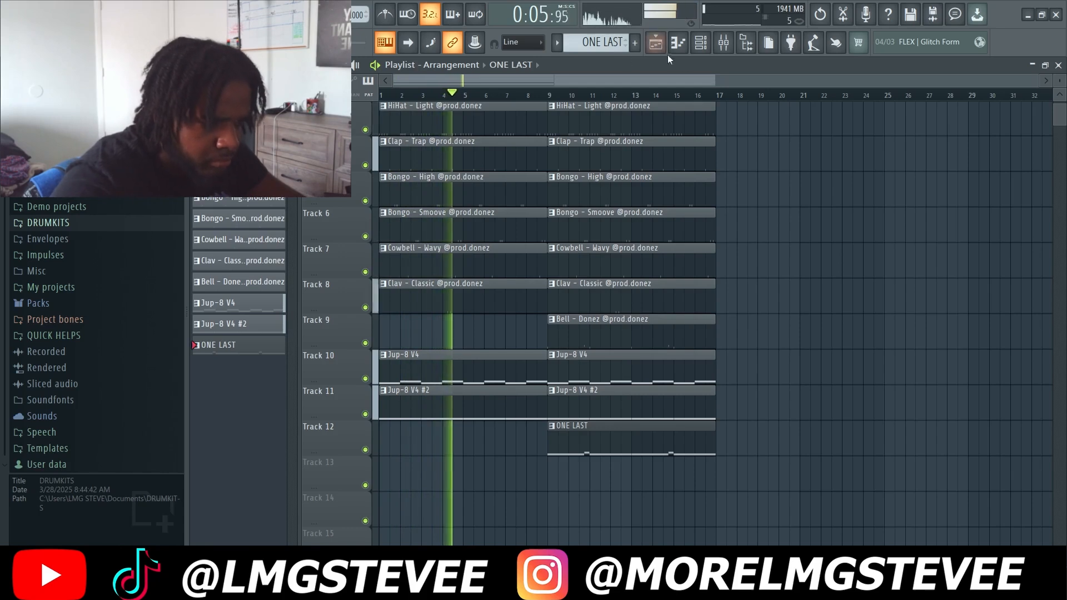
pyautogui.click(701, 43)
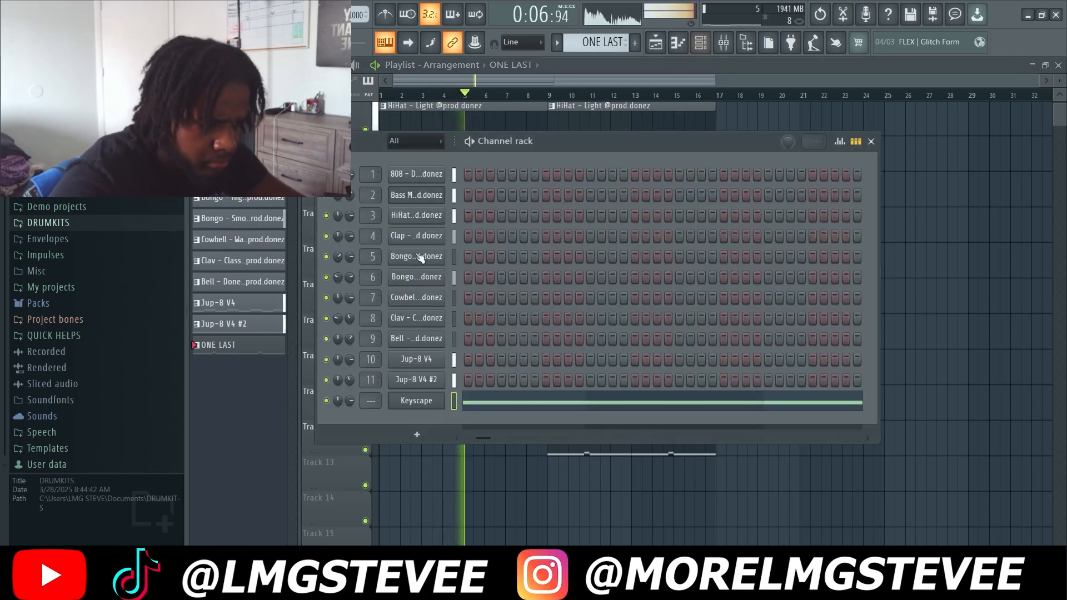
pyautogui.click(408, 175)
pyautogui.click(547, 367)
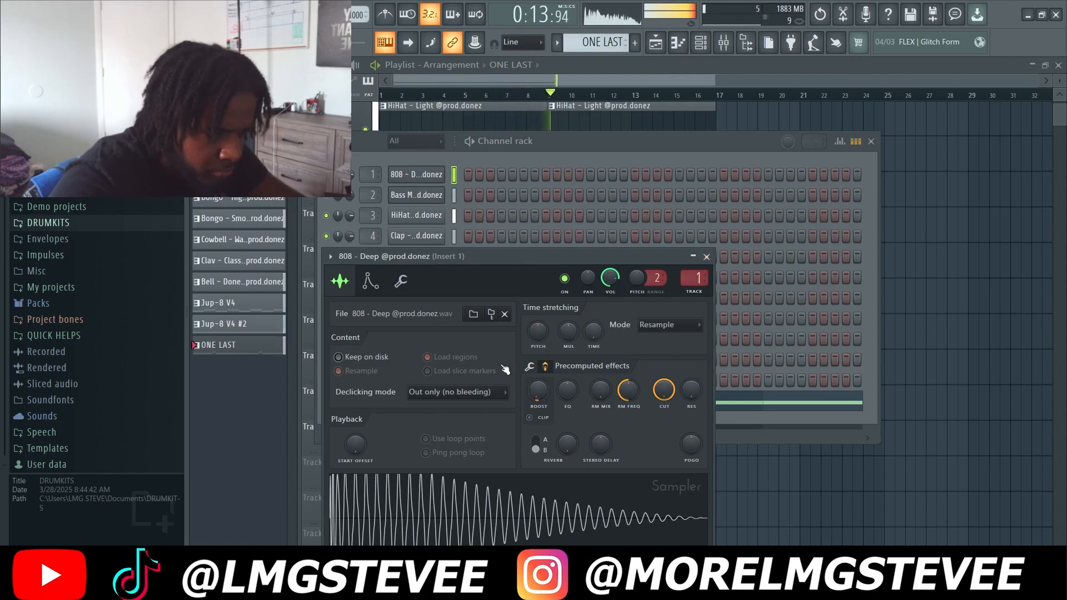
pyautogui.click(708, 256)
pyautogui.press('F6')
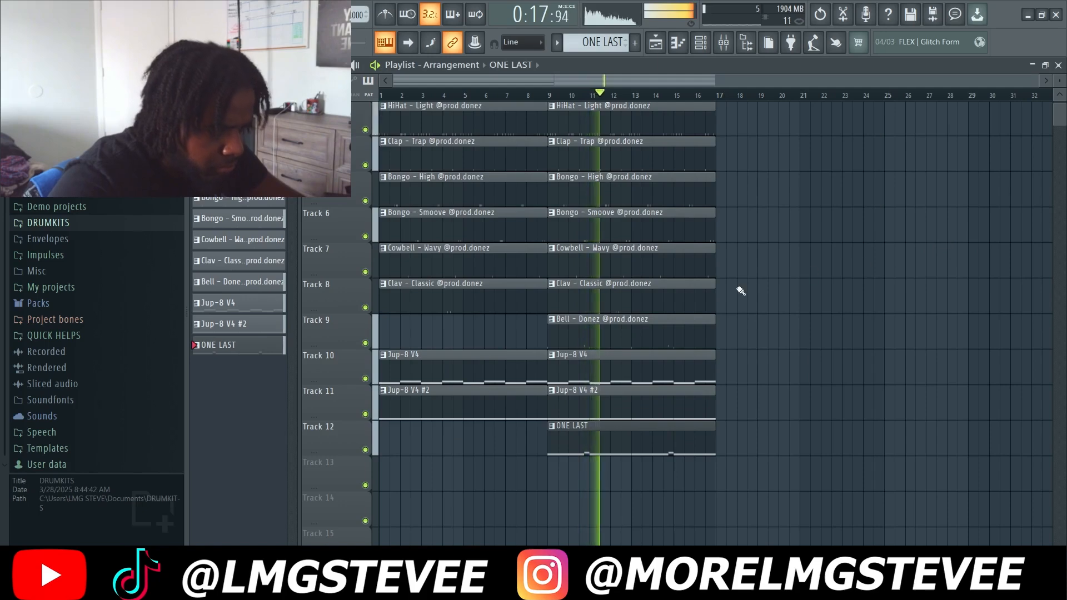
# Step: Examine the Bell - Donez notes from the Track 9 clip during playback and return to the playlist
pyautogui.click(676, 335)
pyautogui.doubleClick(678, 336)
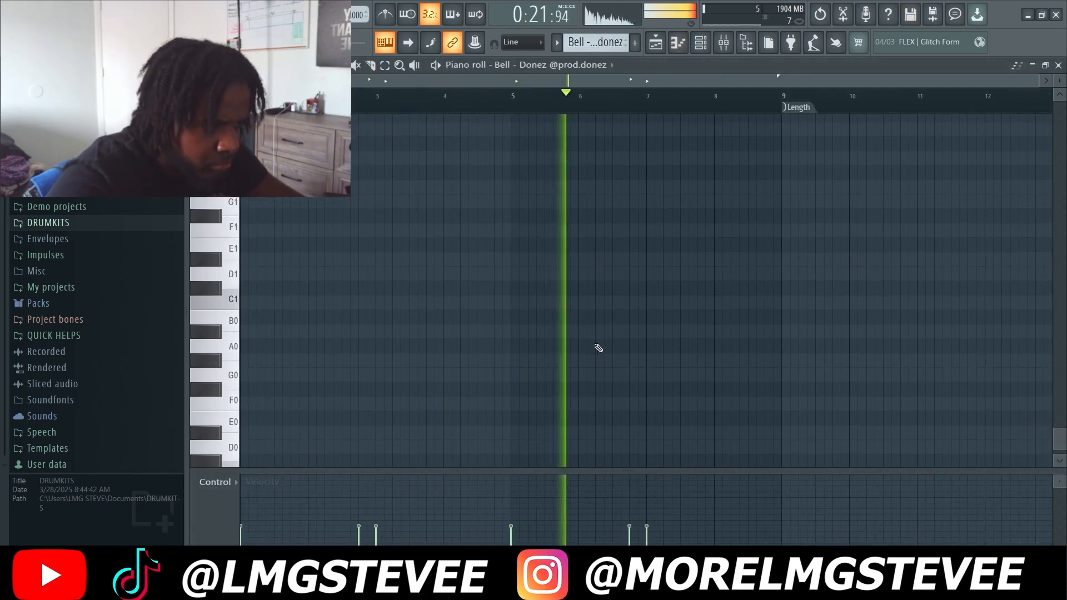
pyautogui.scroll(10, 667, 350)
pyautogui.moveTo(690, 352); pyautogui.dragTo(139, 241)
pyautogui.press('F5')
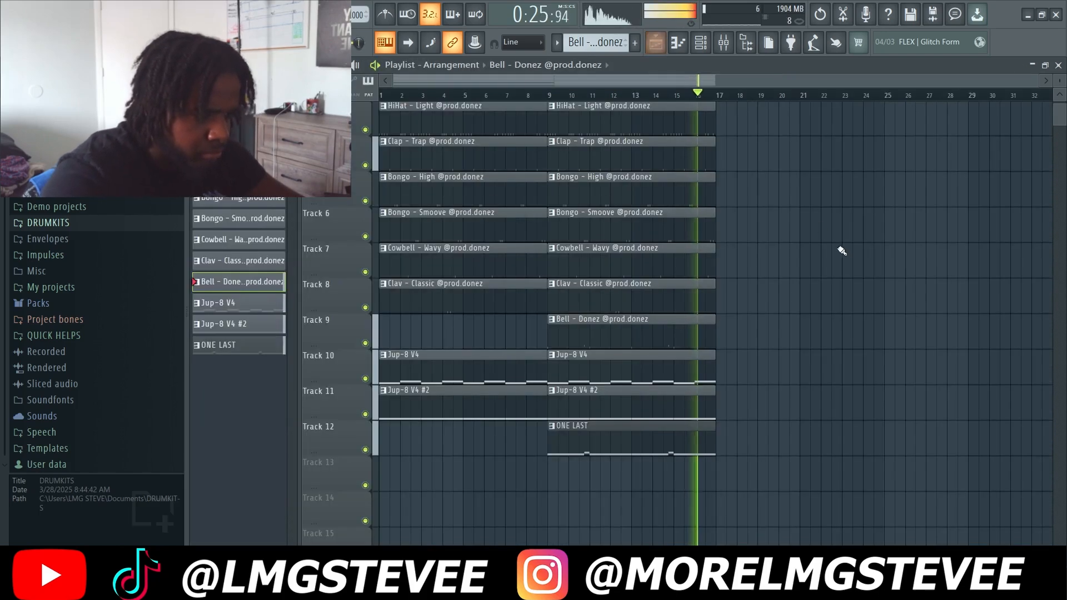
# Step: Duplicate all playlist clips to fill bars 17 to 32, repeat the 16 bars through bar 48, and deselect the clips
pyautogui.hotkey('ctrl', 'a')
pyautogui.scroll(2, 766, 485)
pyautogui.hotkey('ctrl', 'b')
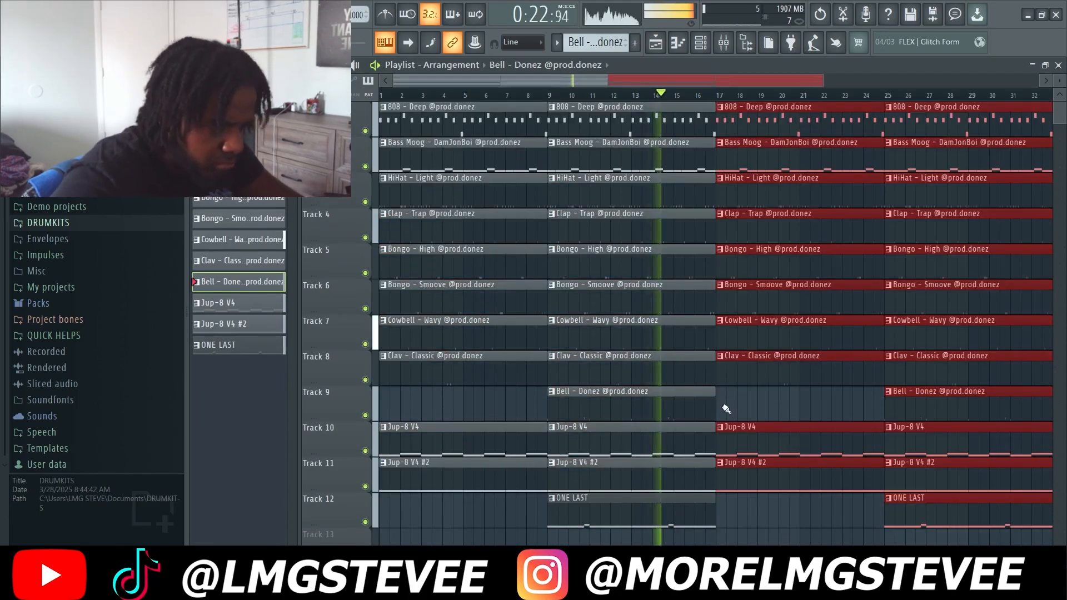
pyautogui.scroll(-2, 722, 409)
pyautogui.hotkey('ctrl', 'b')
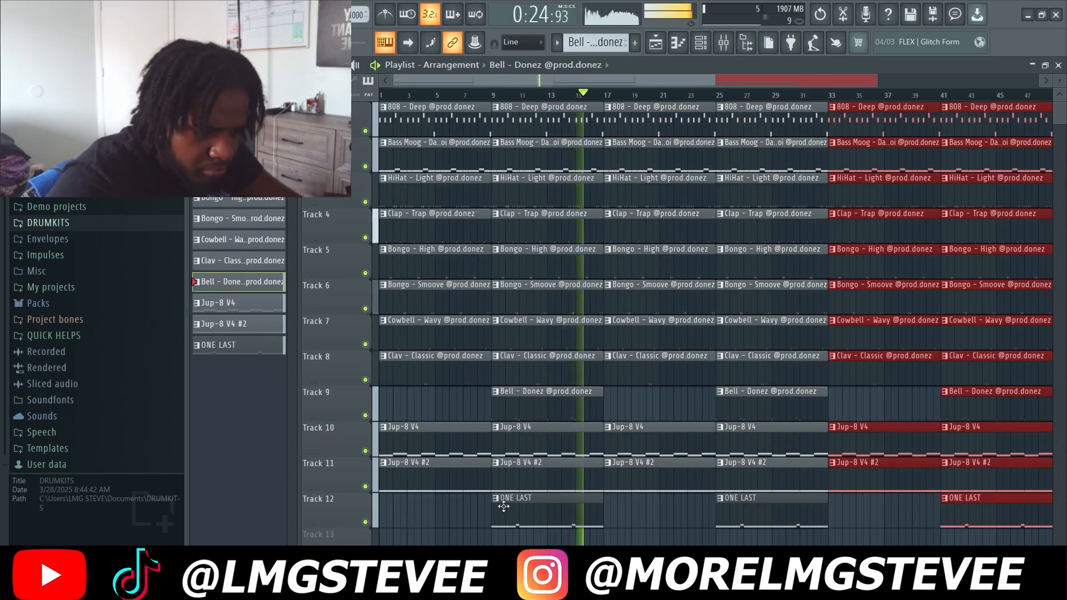
pyautogui.scroll(-2, 503, 507)
pyautogui.hotkey('ctrl', 'd')
pyautogui.scroll(-1, 292, 439)
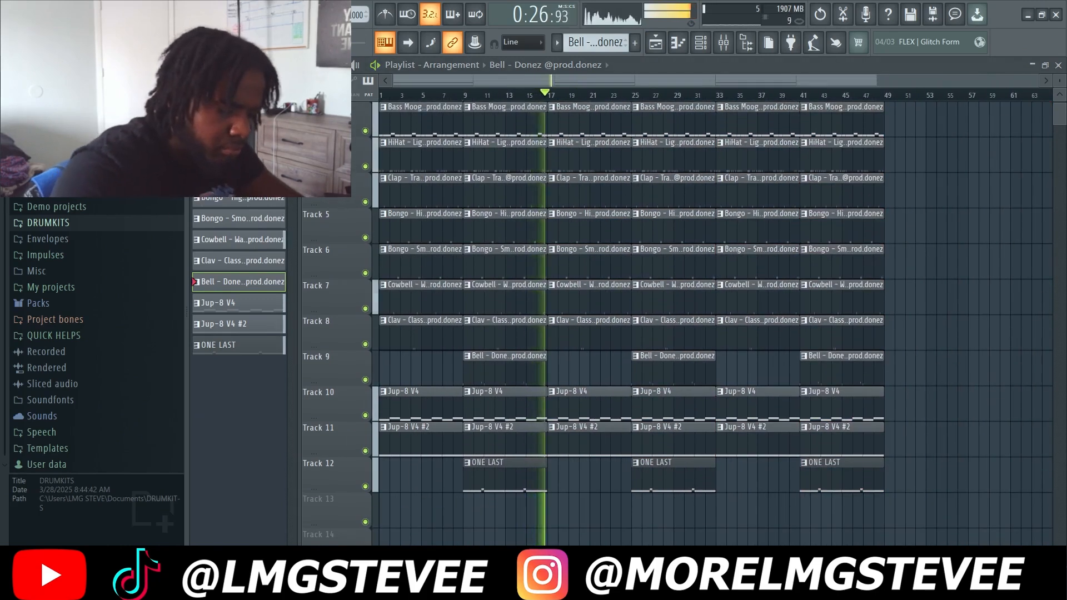
# Step: Place the LMG STEVE TAG sample at bar 1 of Track 13 at -7.7 dB, plus a short audio clip leading into bar 9
pyautogui.click(48, 222)
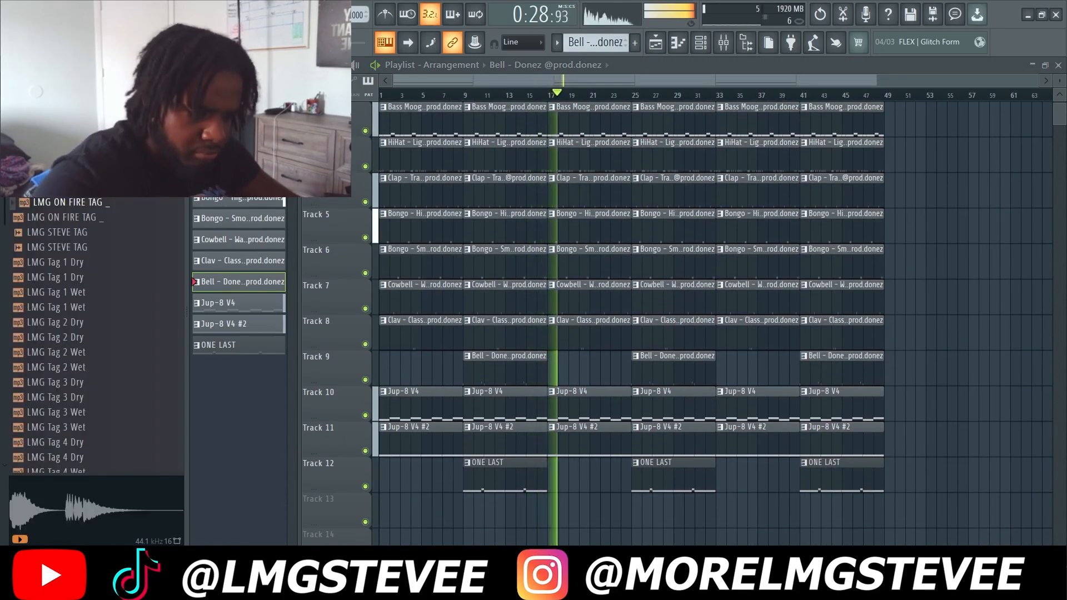
pyautogui.moveTo(142, 250); pyautogui.dragTo(425, 524)
pyautogui.press('space')
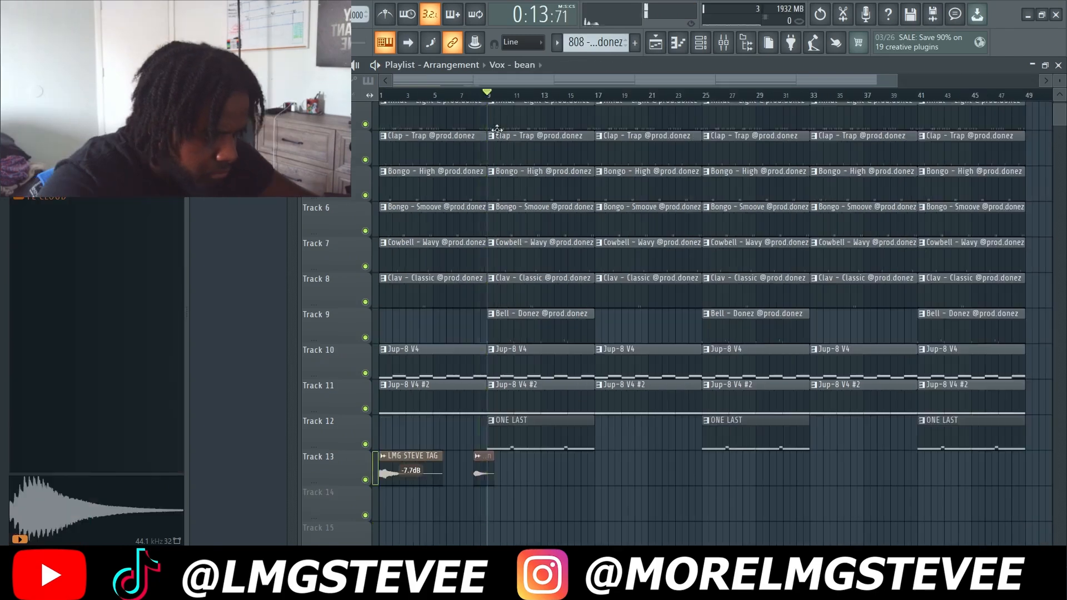
# Step: Open the Keyscape notes of the ONE LAST pattern, delete the first C#2, and extend the preceding C2 to bar 3
pyautogui.doubleClick(509, 438)
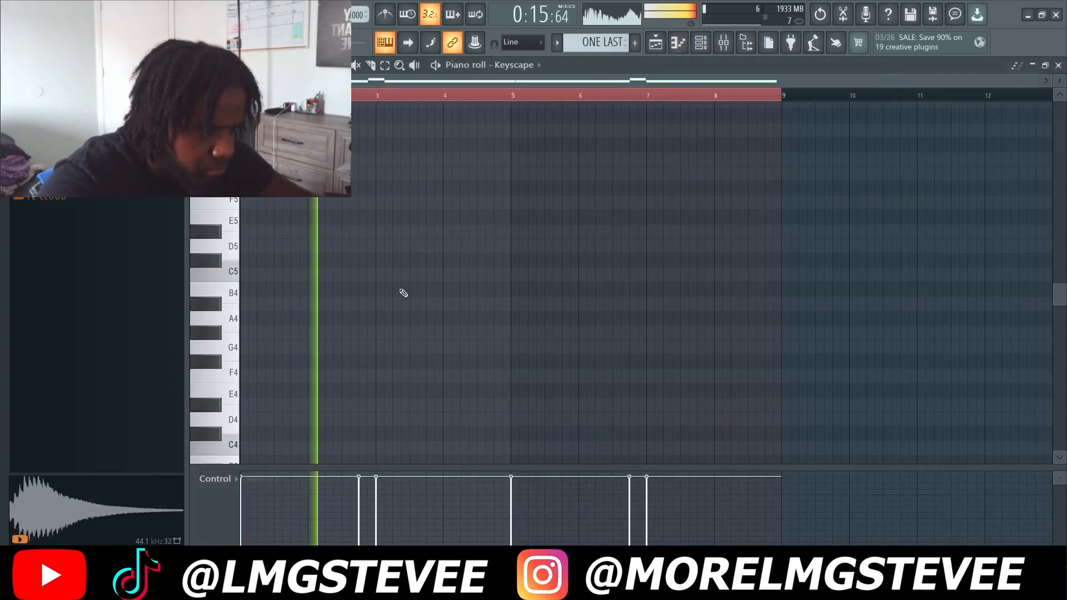
pyautogui.scroll(3, 436, 128)
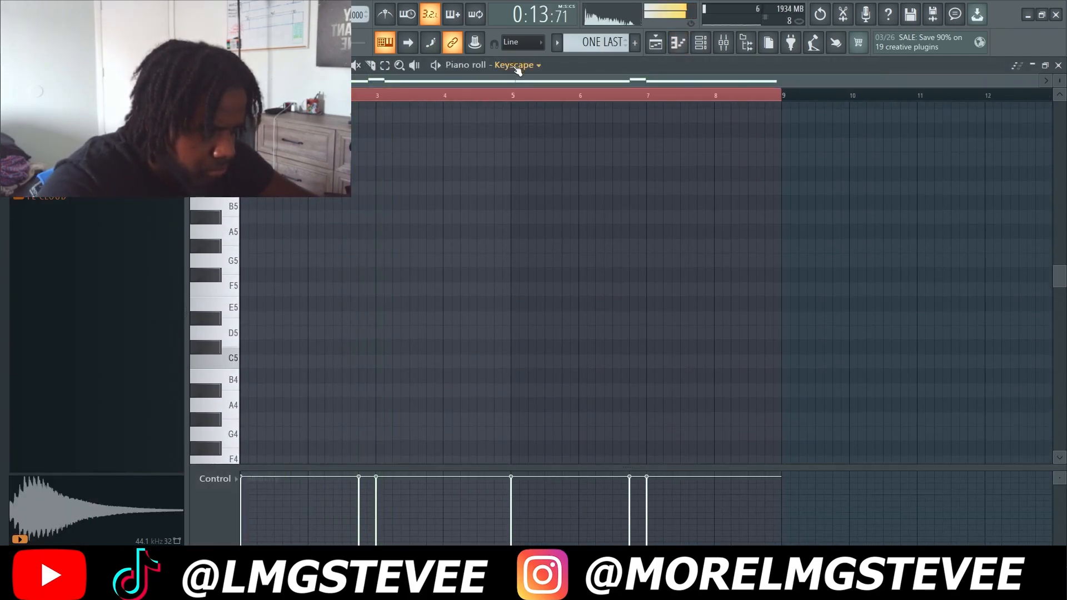
pyautogui.click(494, 65)
pyautogui.press('Escape')
pyautogui.press('space')
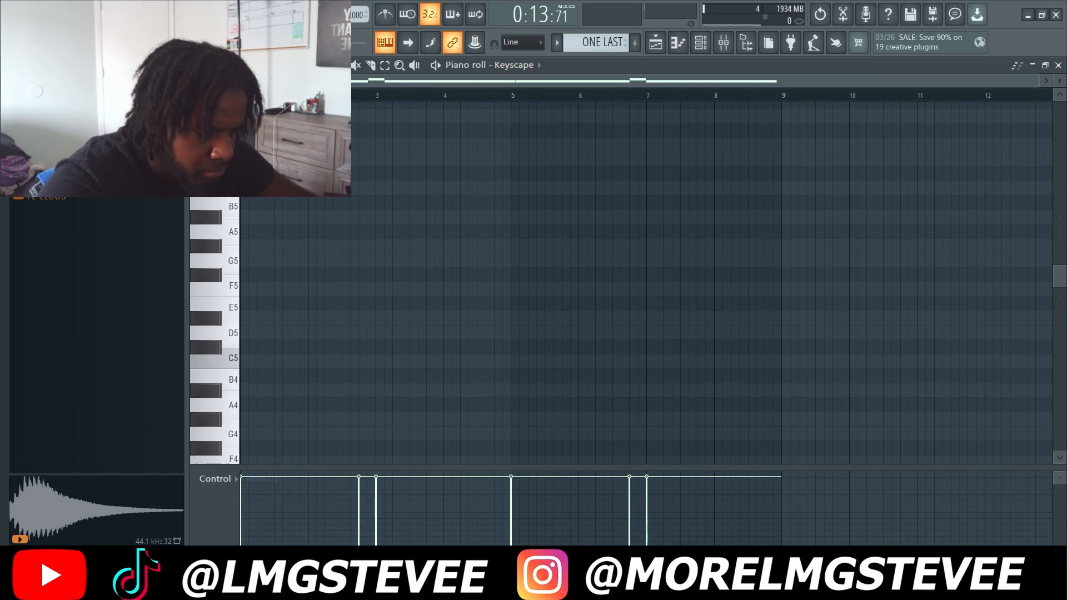
pyautogui.scroll(-8, 465, 350)
pyautogui.press('space')
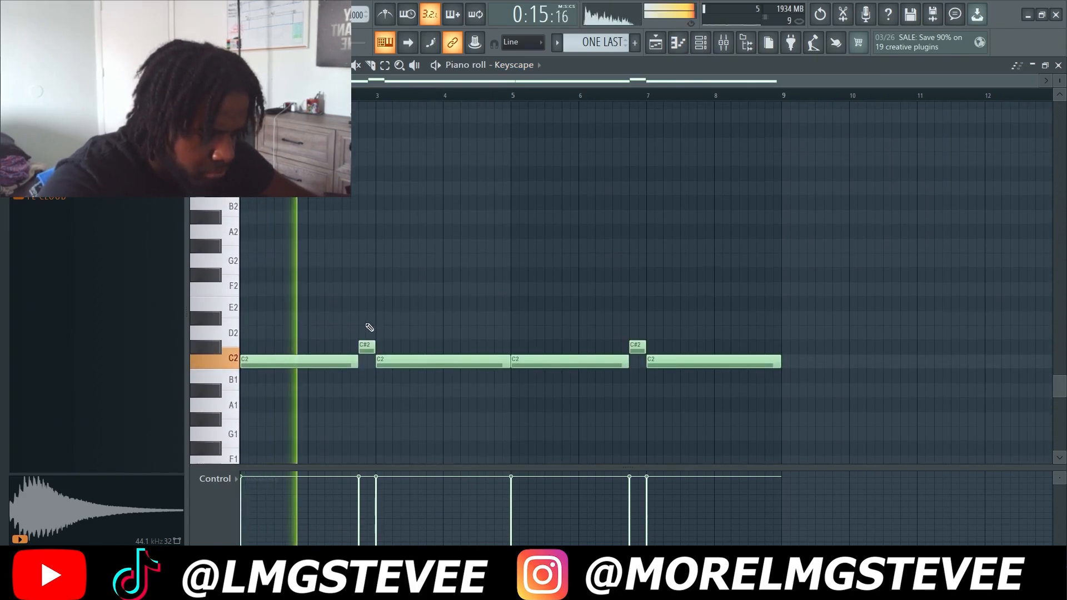
pyautogui.rightClick(367, 346)
pyautogui.moveTo(361, 367); pyautogui.dragTo(383, 374)
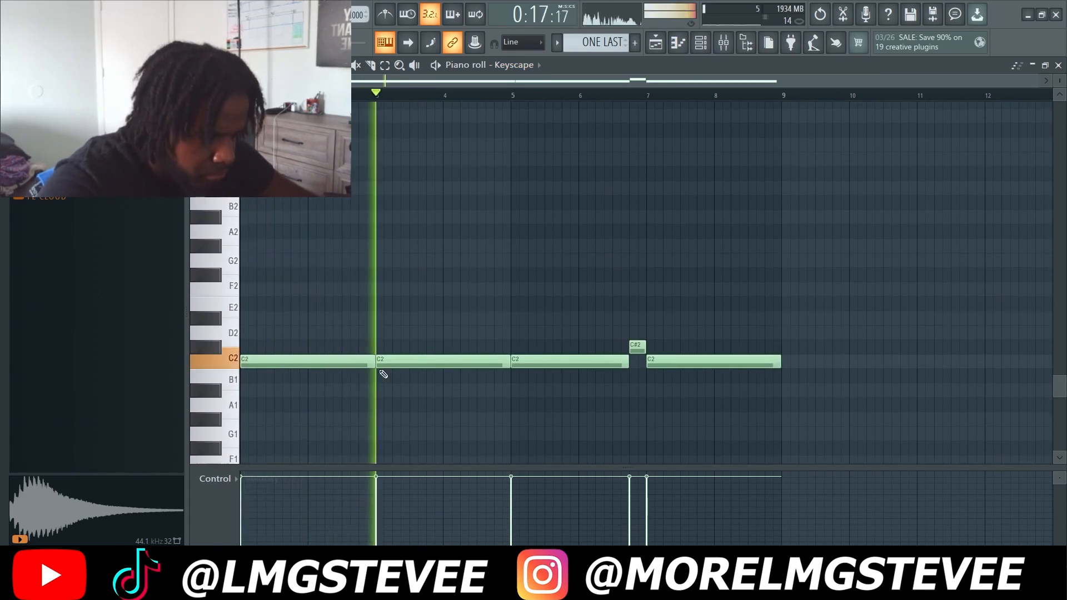
# Step: Add a three-quarter-bar C#2 from beat 2 of bar 4 and shorten the preceding C2 to end where it starts
pyautogui.click(462, 347)
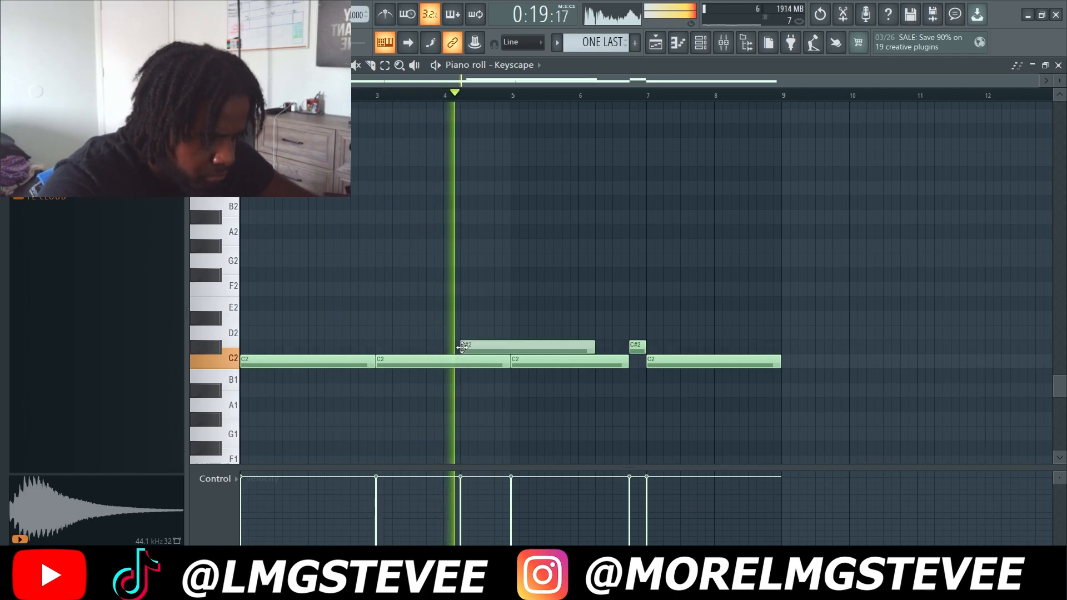
pyautogui.press('space')
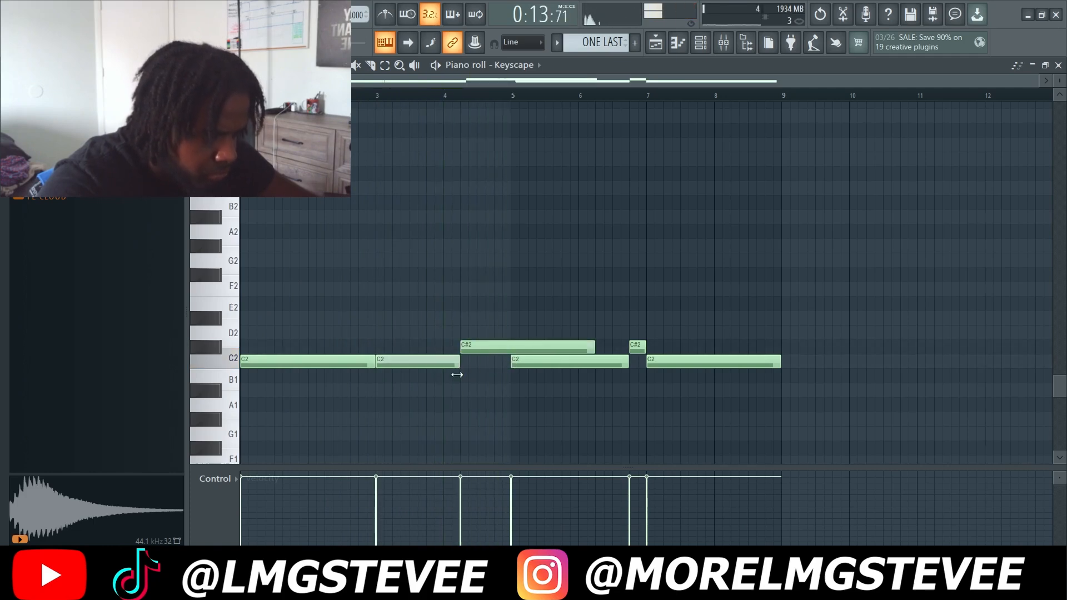
pyautogui.press('space')
pyautogui.moveTo(593, 347); pyautogui.dragTo(504, 355)
# Step: Delete the Keyscape notes from bar 5 onward, duplicate the first four bars into bars 5 to 8, and return to the playlist
pyautogui.rightClick(583, 363)
pyautogui.rightClick(666, 364)
pyautogui.rightClick(637, 348)
pyautogui.moveTo(580, 310); pyautogui.dragTo(286, 458)
pyautogui.hotkey('ctrl', 'b')
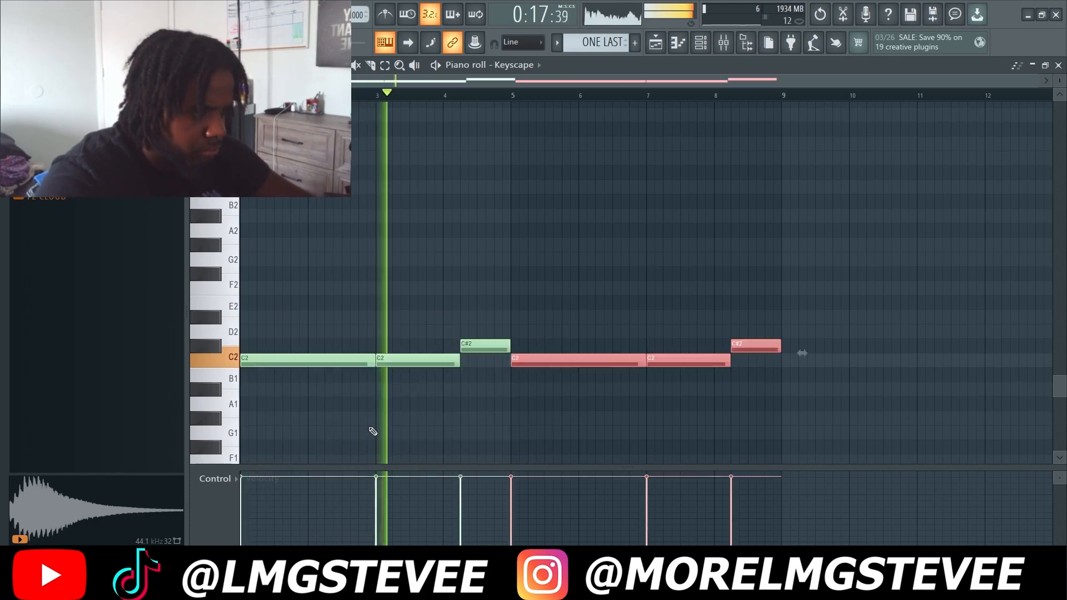
pyautogui.press('F5')
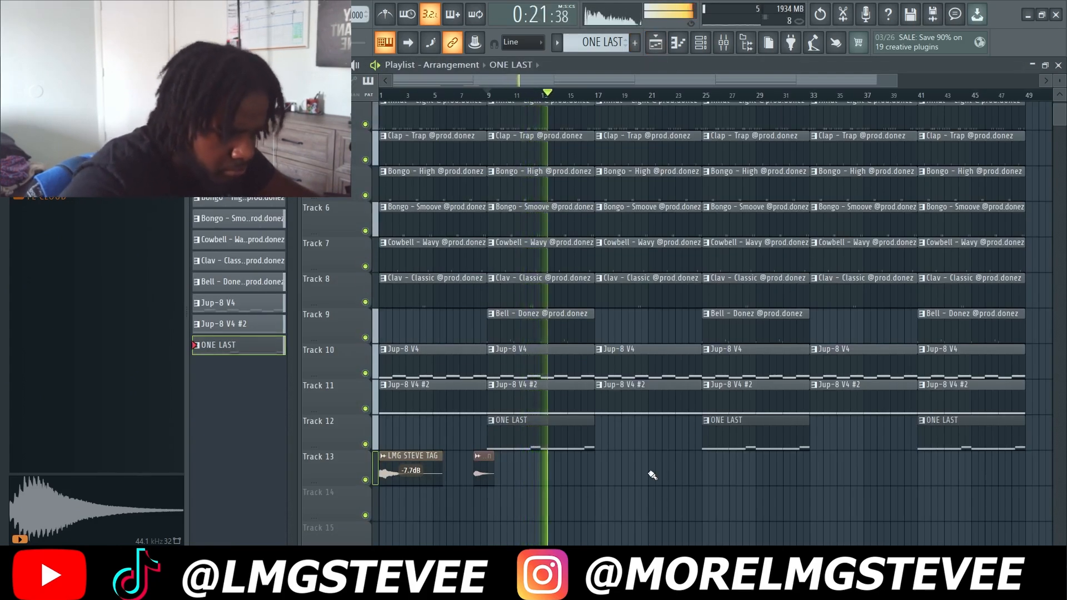
# Step: Review the full 48-bar arrangement in the playlist and replay it from bar 1
pyautogui.scroll(2, 622, 536)
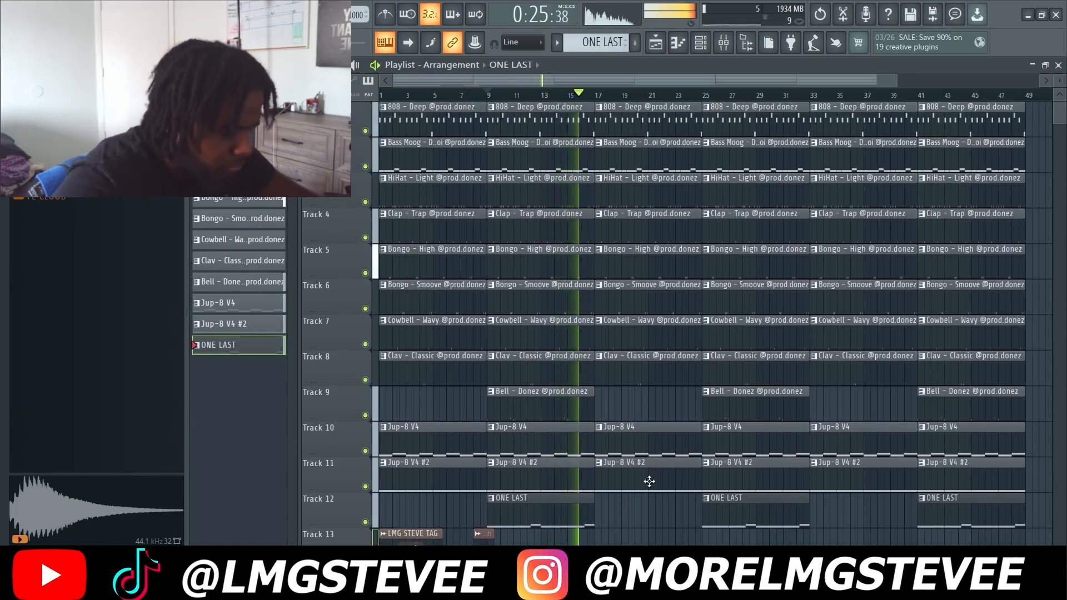
pyautogui.scroll(-3, 645, 484)
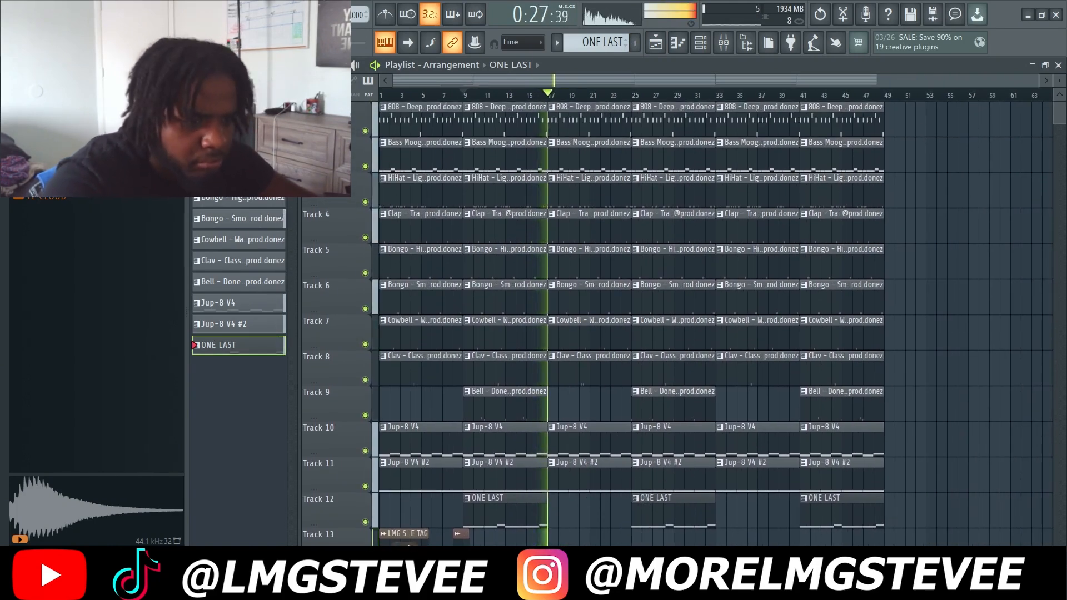
pyautogui.click(14, 9)
pyautogui.press('Escape')
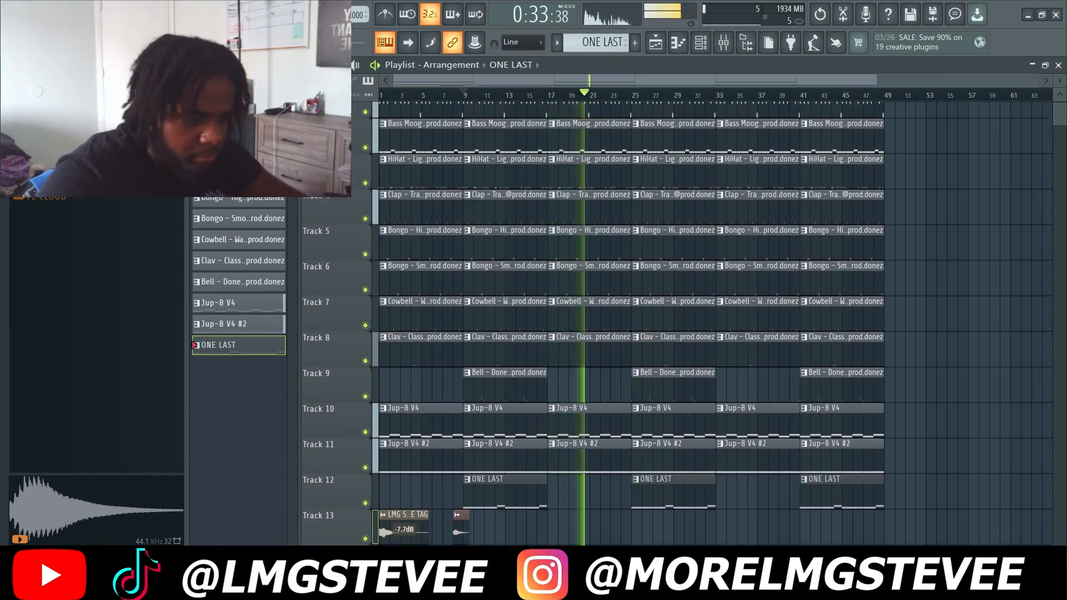
pyautogui.scroll(-1, 548, 239)
pyautogui.press('space')
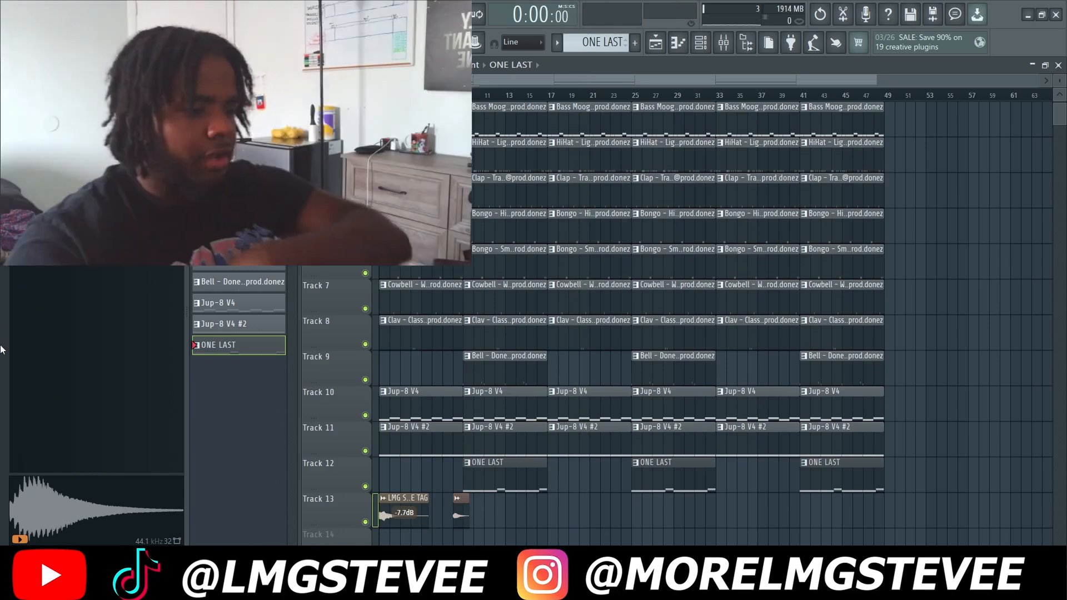
pyautogui.press('space')
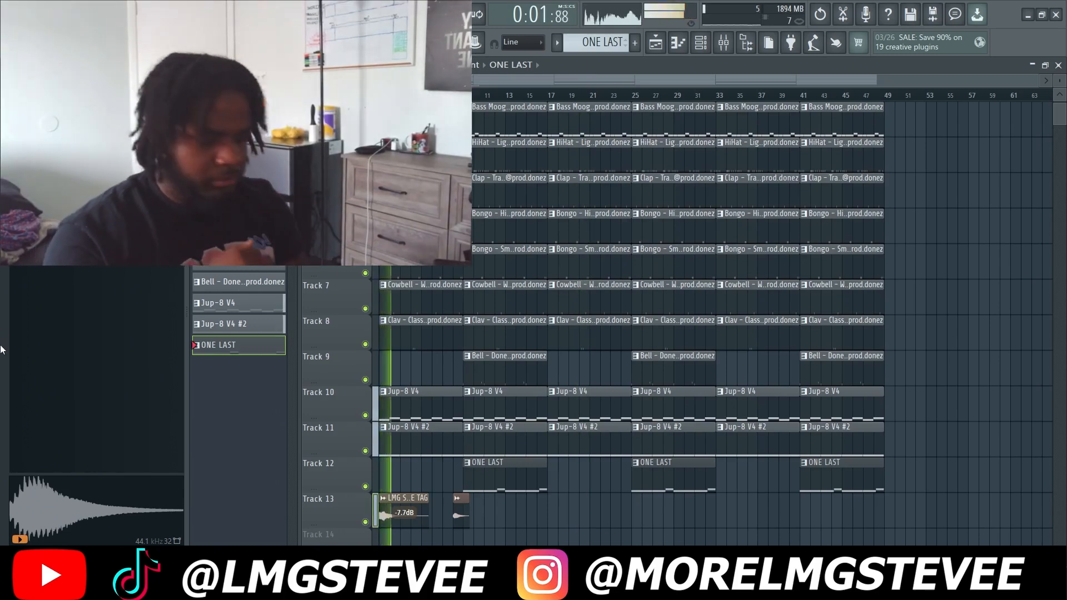